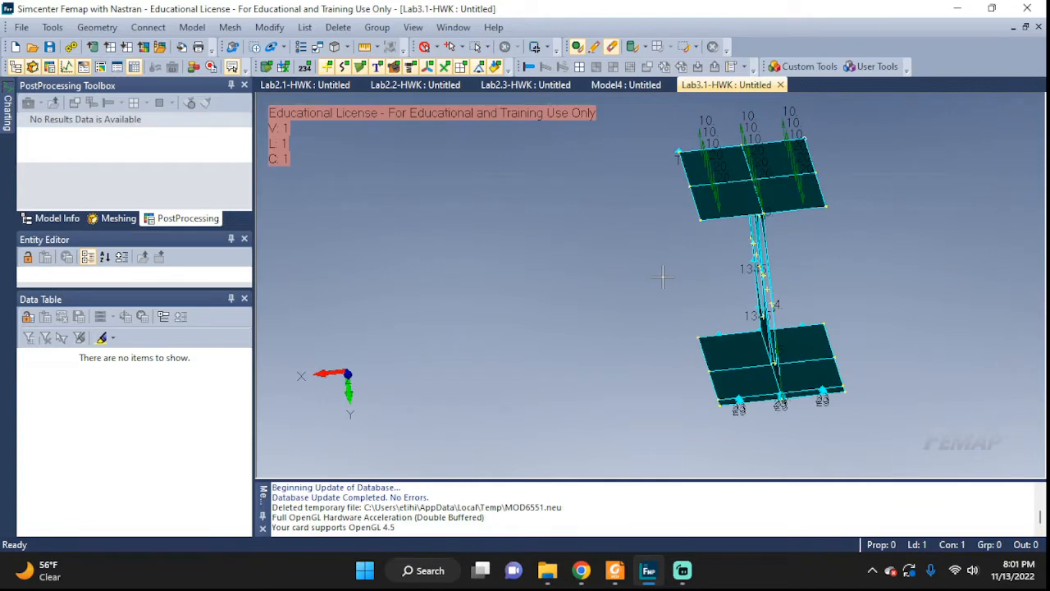
middle_drag(663, 277, 769, 279)
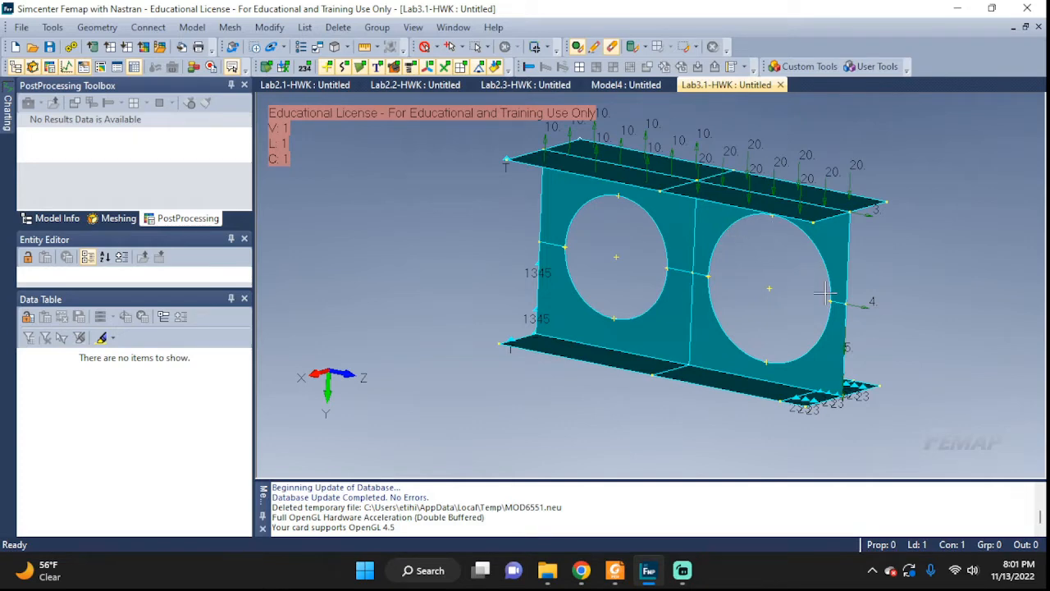
middle_drag(890, 283, 910, 274)
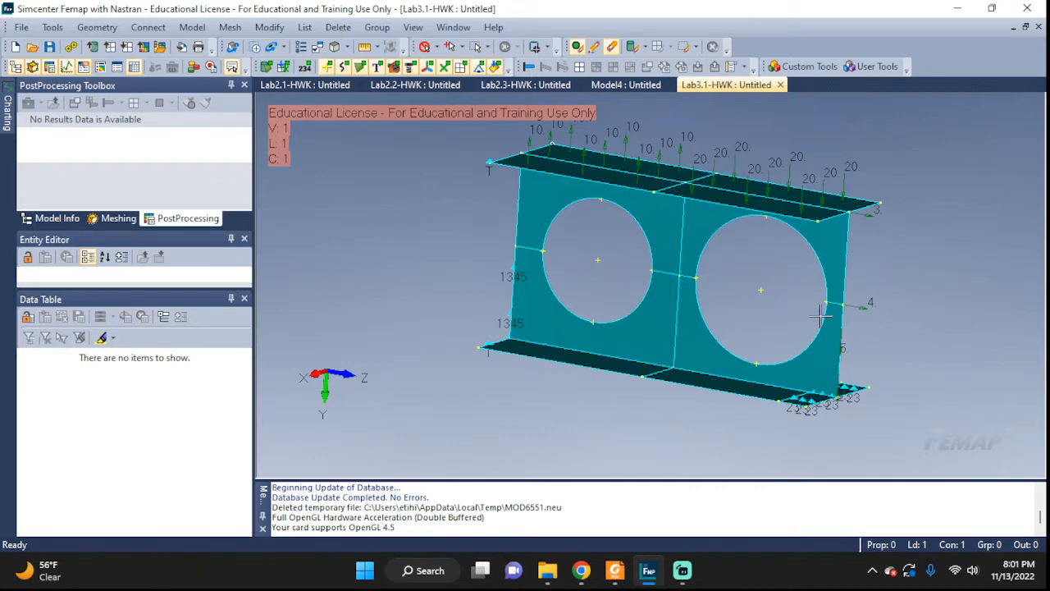
middle_drag(880, 308, 887, 283)
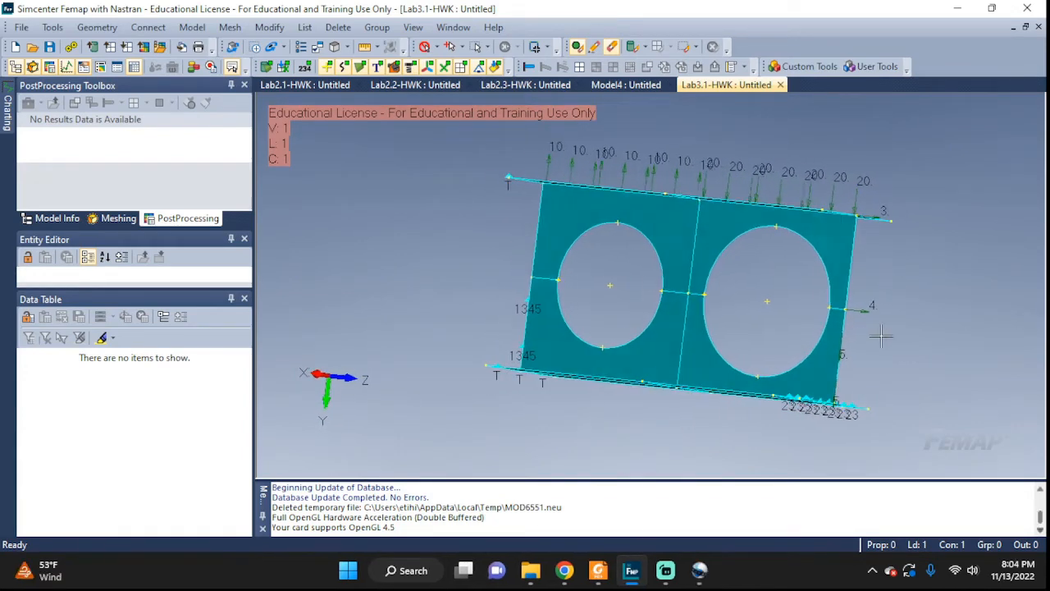
middle_drag(853, 324, 867, 335)
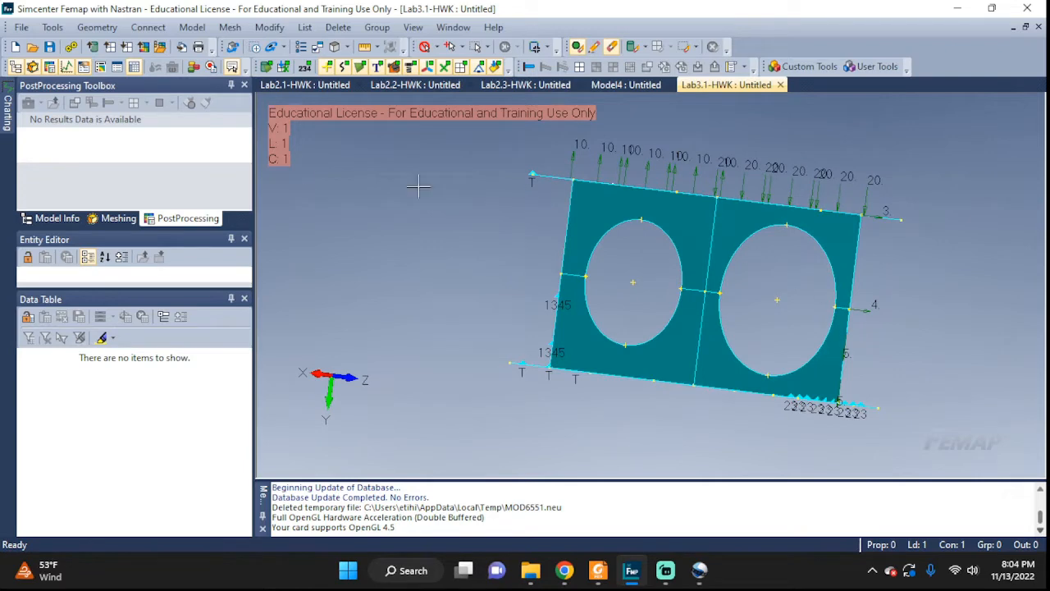
Step: Create a new empty model and turn on the drawing of its workplane
click(16, 47)
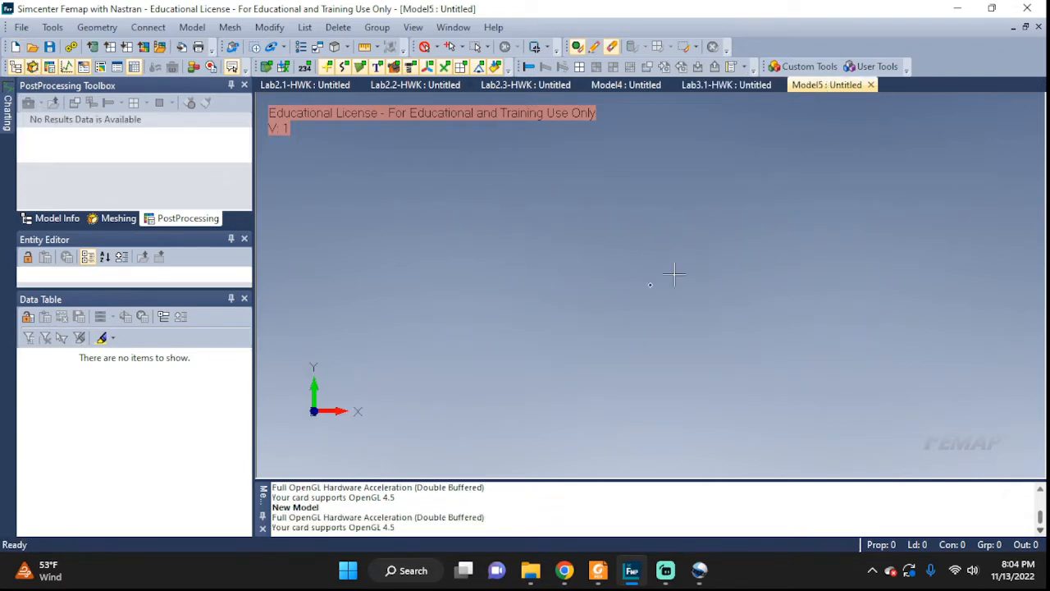
middle_drag(675, 271, 470, 297)
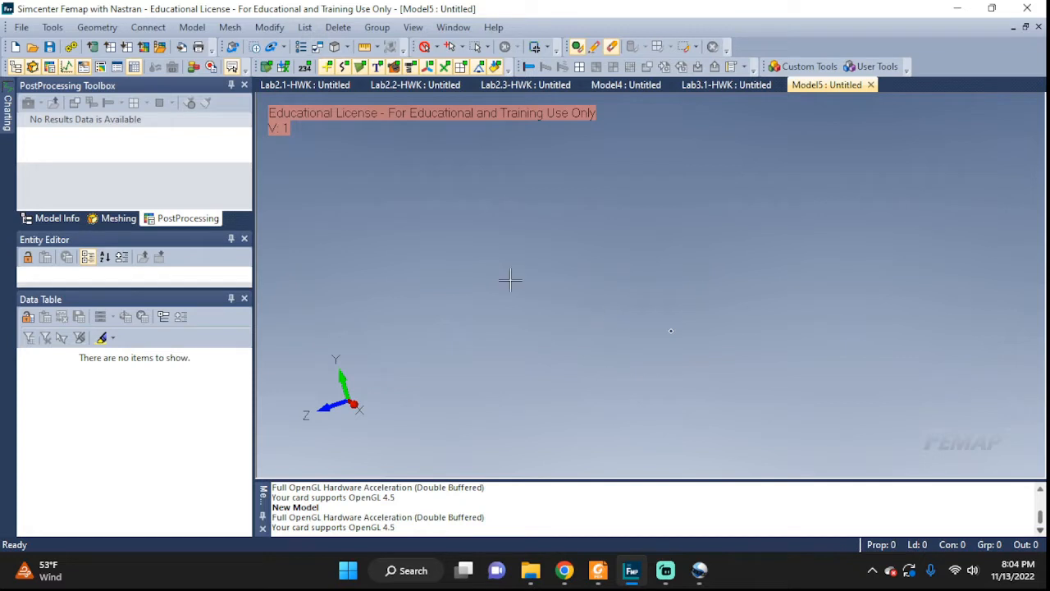
right_click(582, 293)
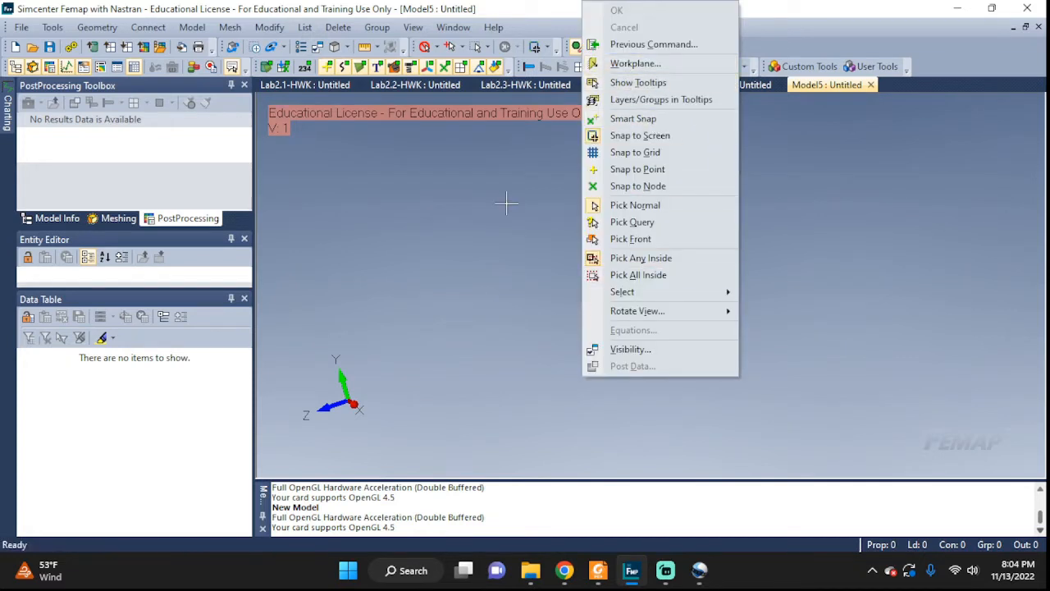
click(635, 63)
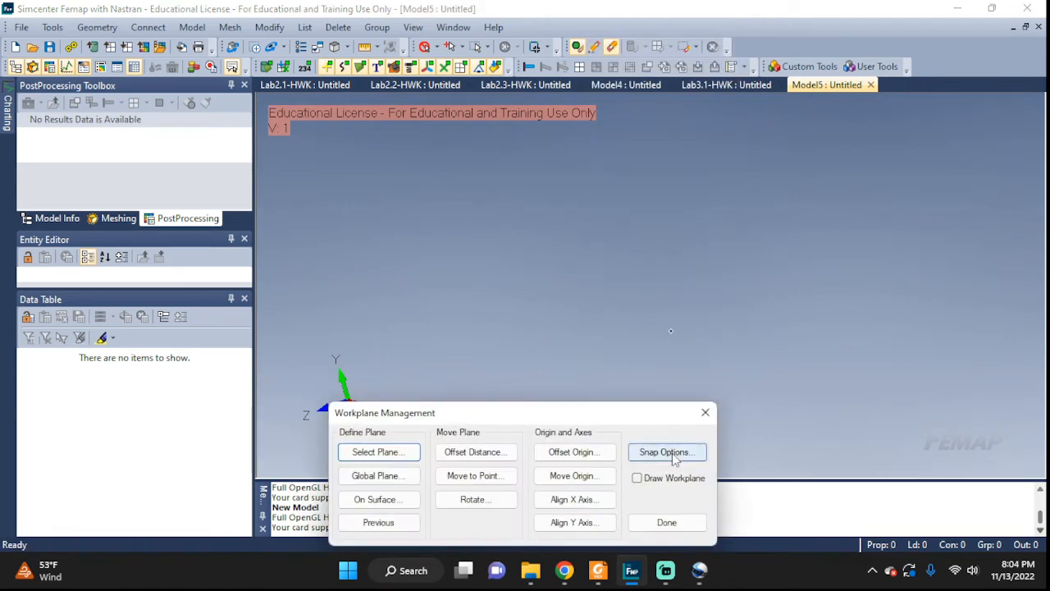
click(660, 480)
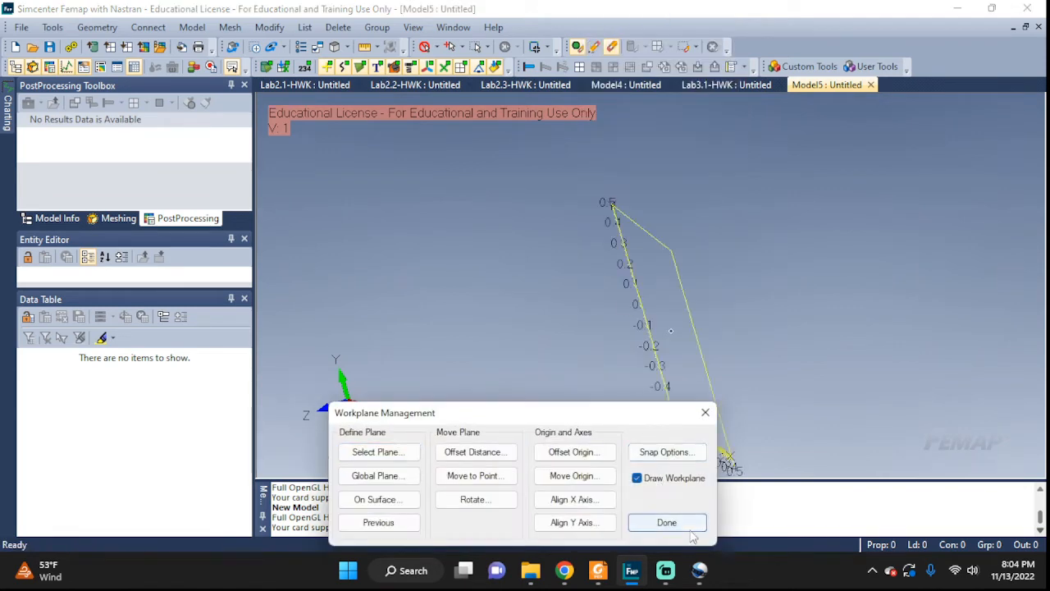
Step: Set a uniform 0.5 grid shown as dots on a 10 by 10 workplane, without adjusting to model size or planar surfaces
click(666, 452)
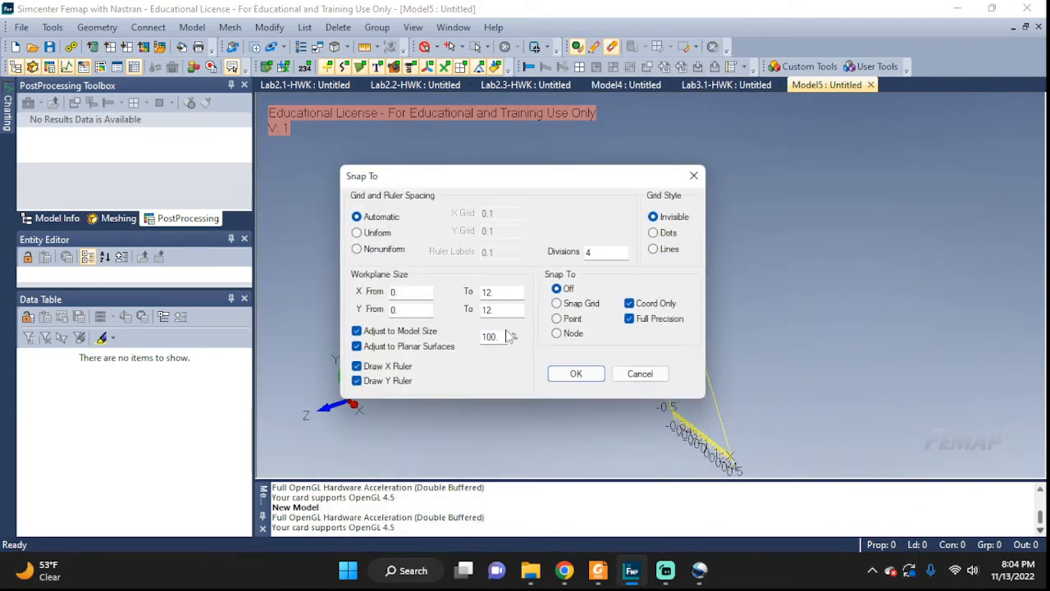
click(357, 233)
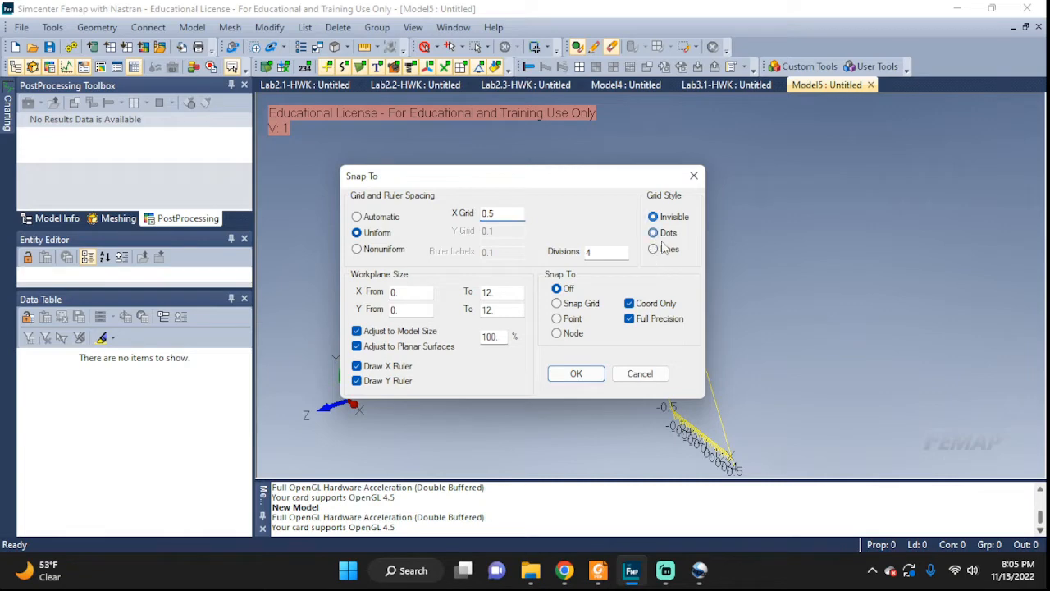
click(654, 233)
drag(518, 293, 485, 301)
drag(515, 310, 427, 312)
click(375, 332)
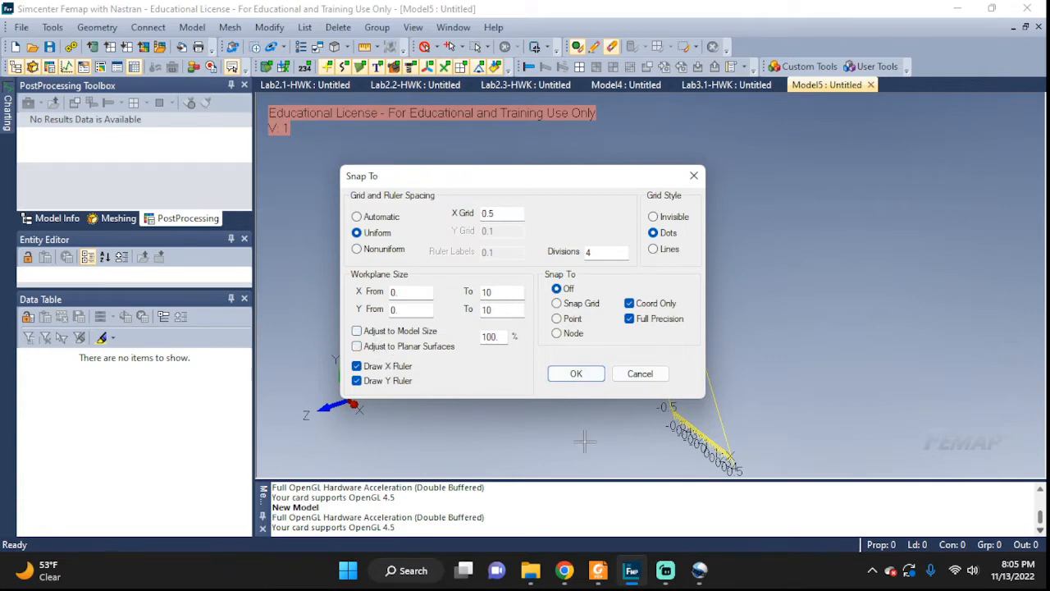
click(578, 376)
scroll(718, 365, down, 2)
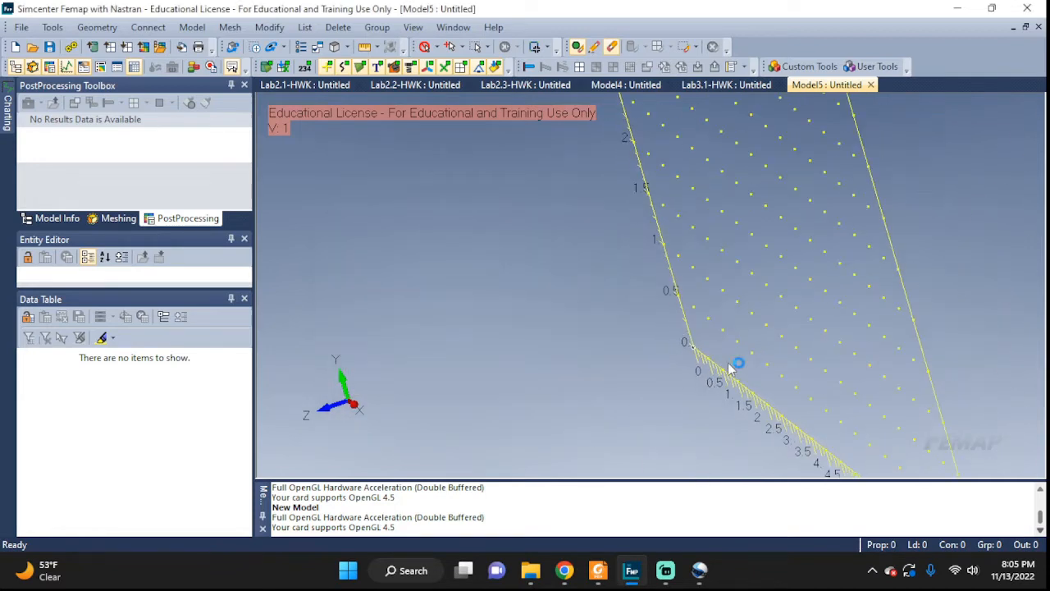
Step: Redefine the workplane as the global YZ plane in the positive direction, based at 0, 0, 0
middle_drag(741, 353, 750, 298)
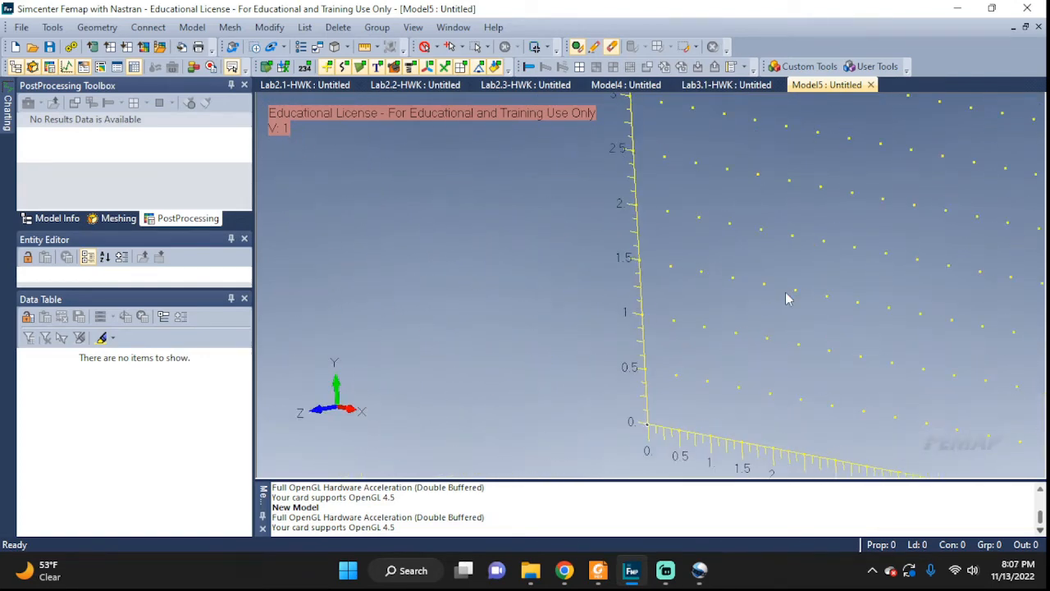
scroll(785, 298, down, 5)
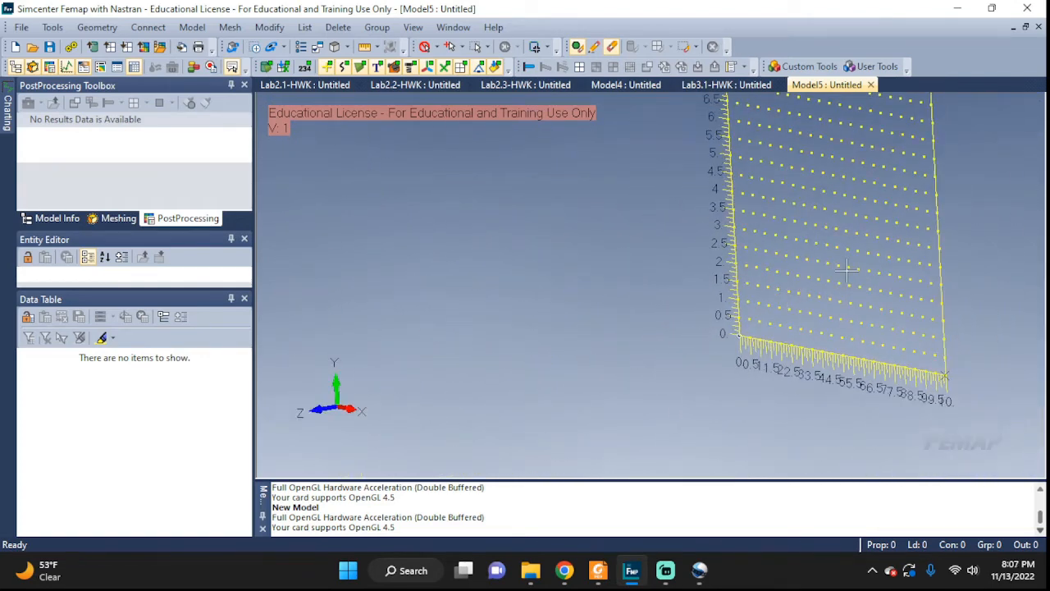
middle_drag(847, 269, 609, 331)
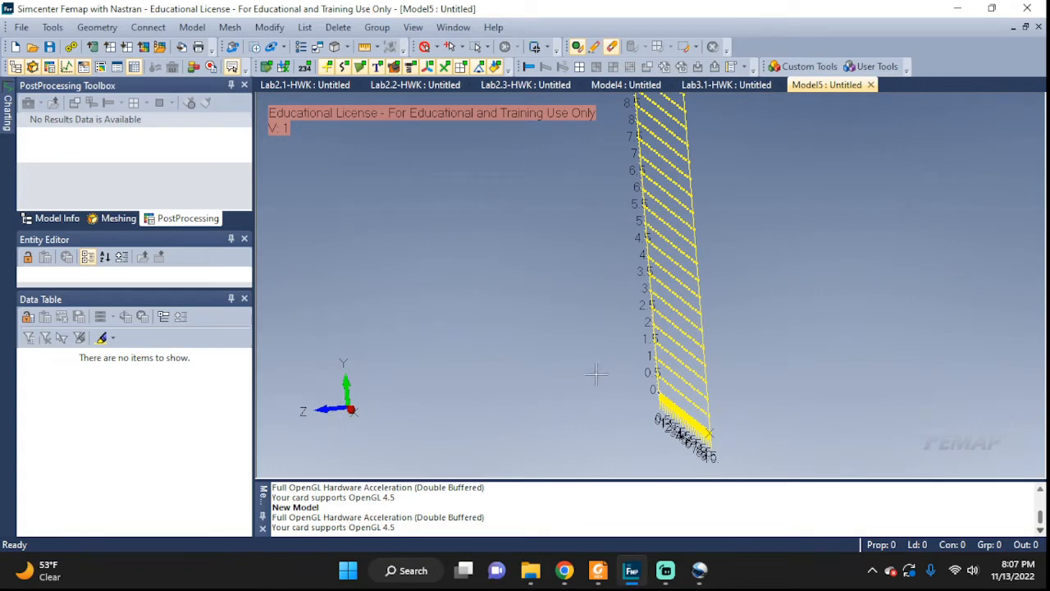
middle_drag(597, 374, 709, 362)
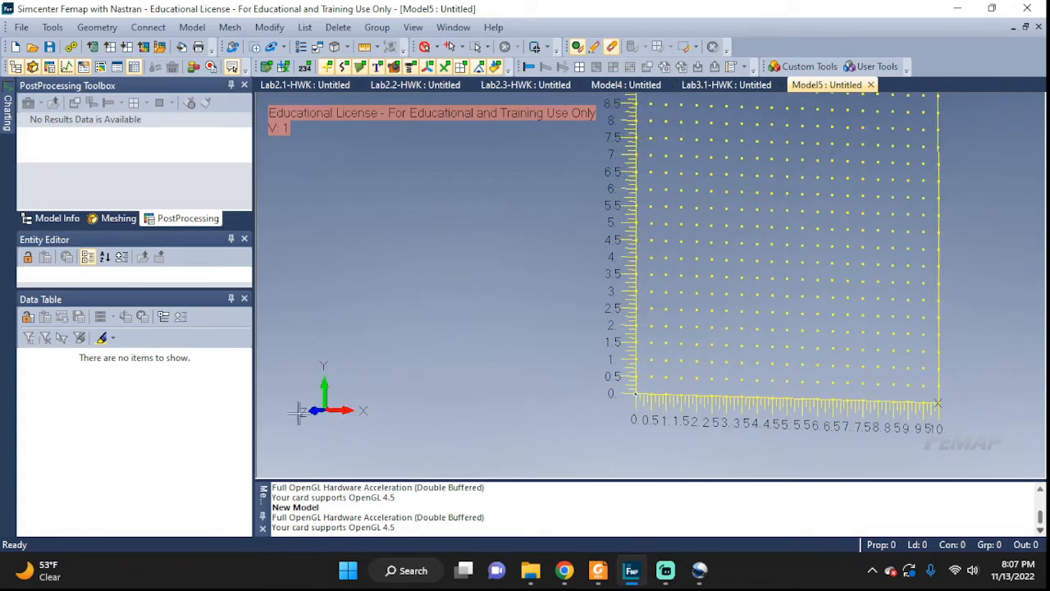
right_click(514, 315)
click(548, 65)
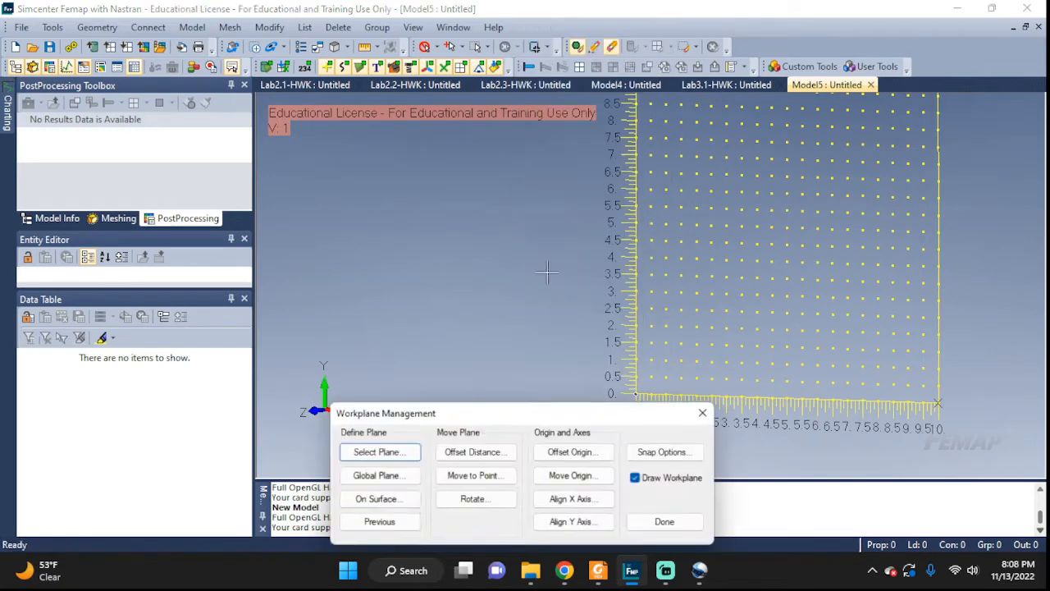
click(375, 476)
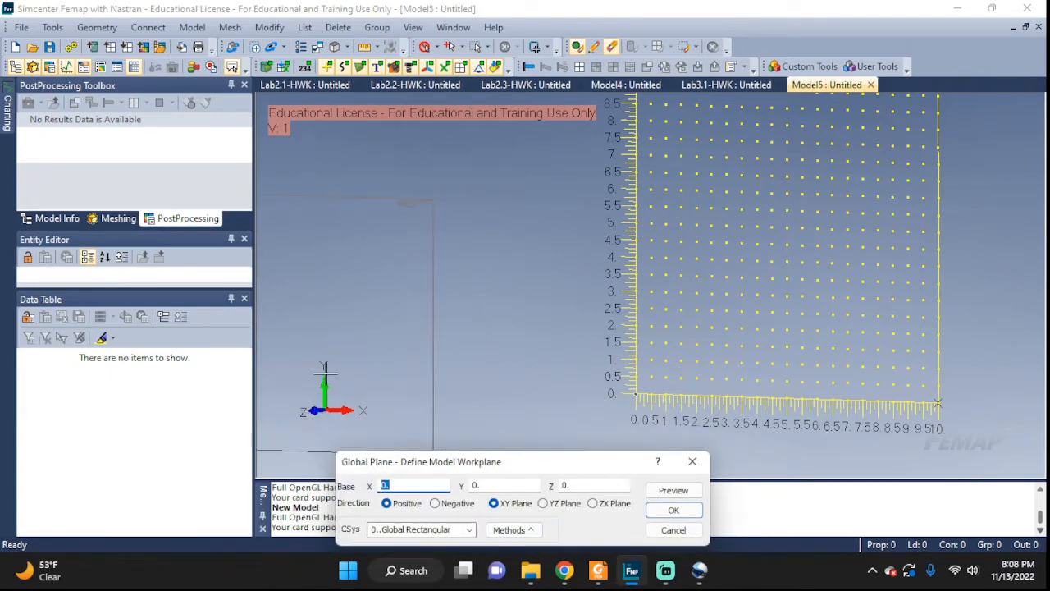
click(571, 505)
click(674, 489)
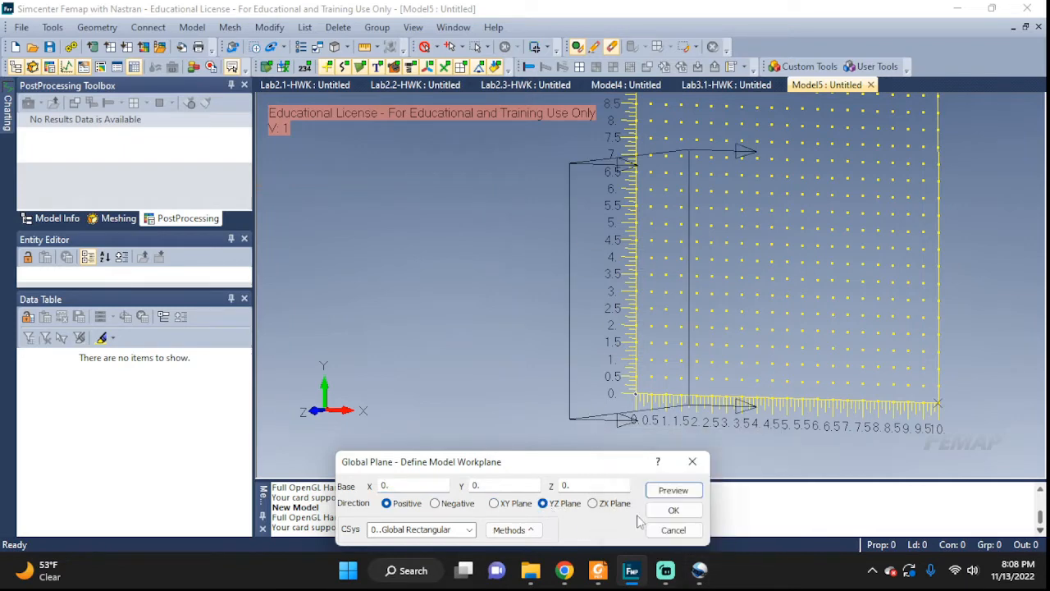
click(664, 510)
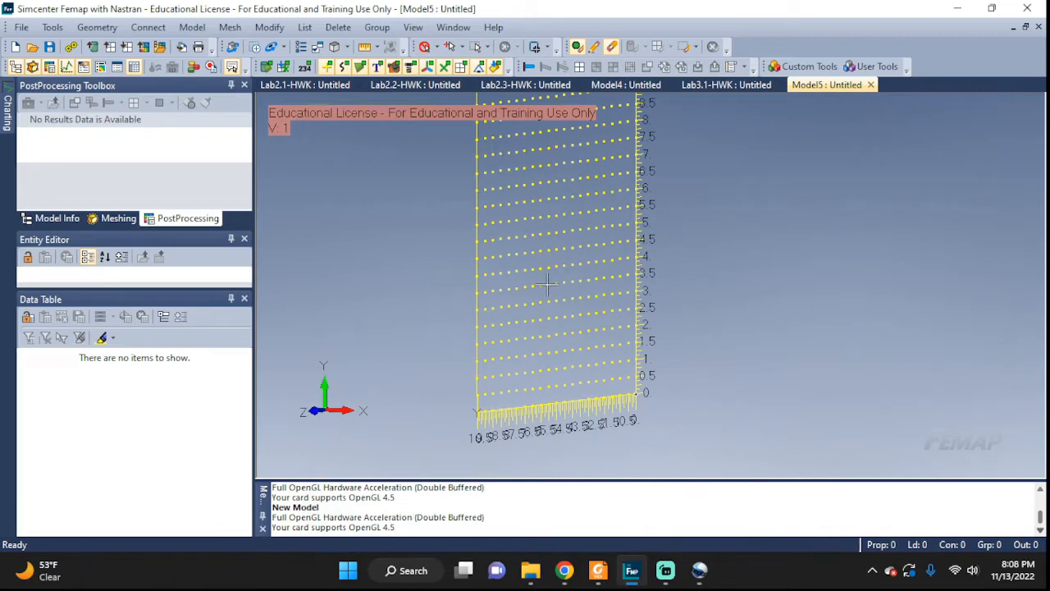
Step: Orient the view to the right side, facing the YZ workplane with Y horizontal and Z vertical
mouse_move(547, 283)
middle_down()
mouse_move(615, 289)
mouse_move(615, 278)
mouse_move(559, 269)
mouse_move(544, 199)
mouse_move(559, 268)
middle_up()
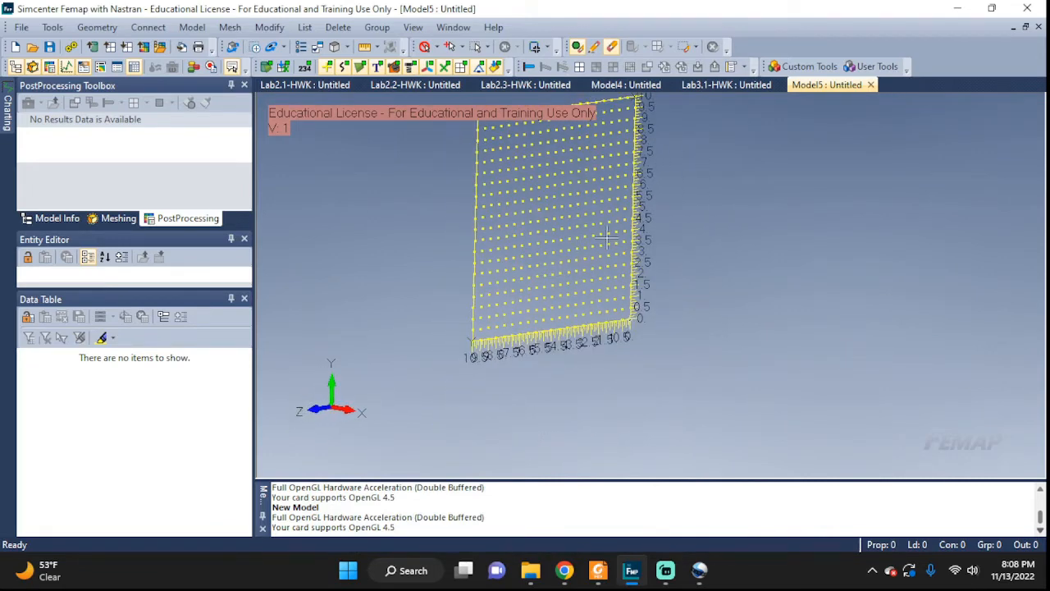
middle_drag(607, 239, 495, 344)
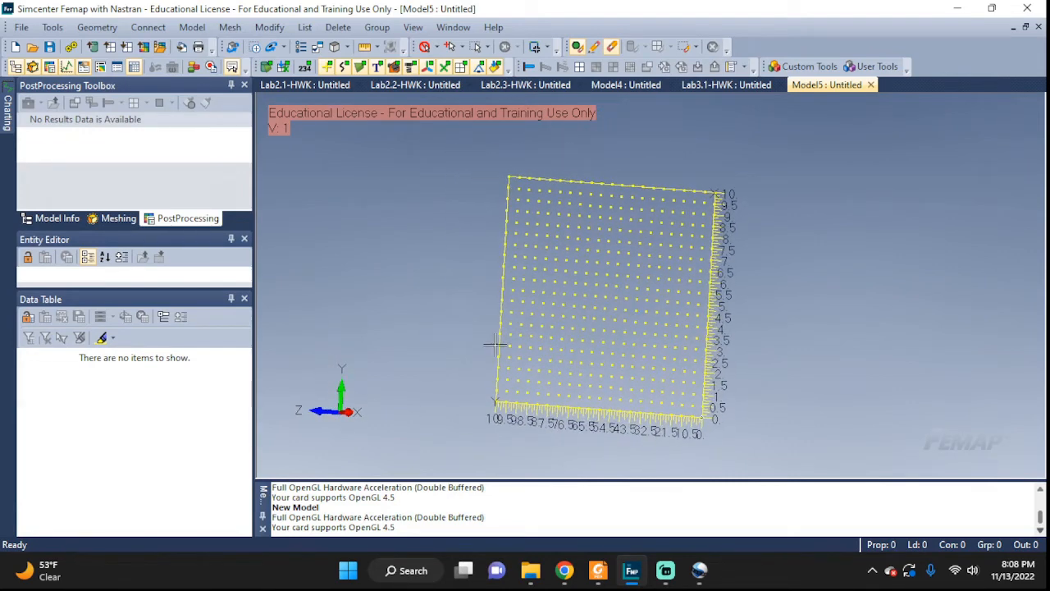
click(320, 394)
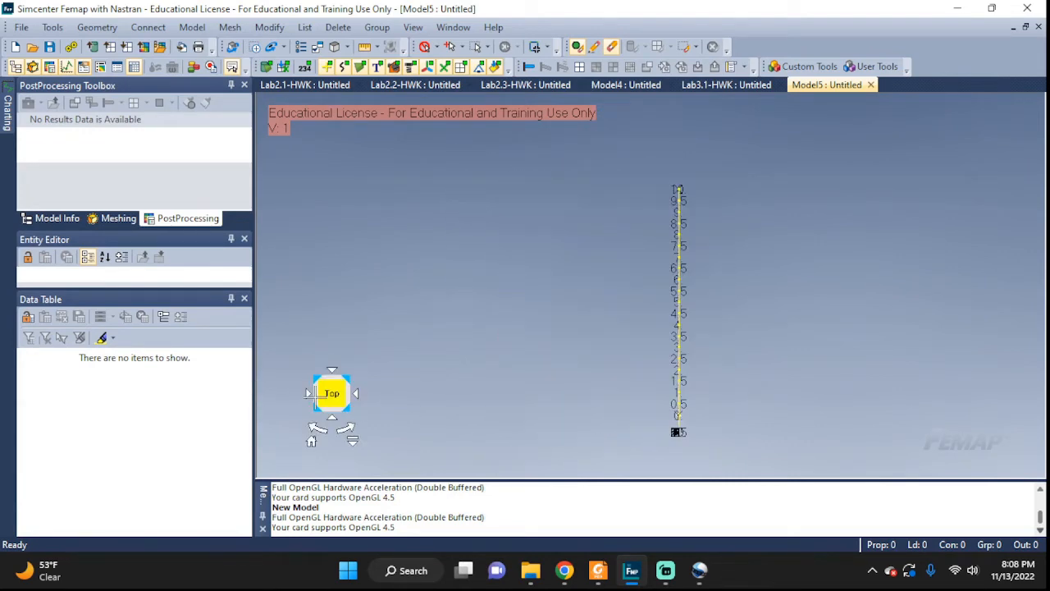
click(355, 394)
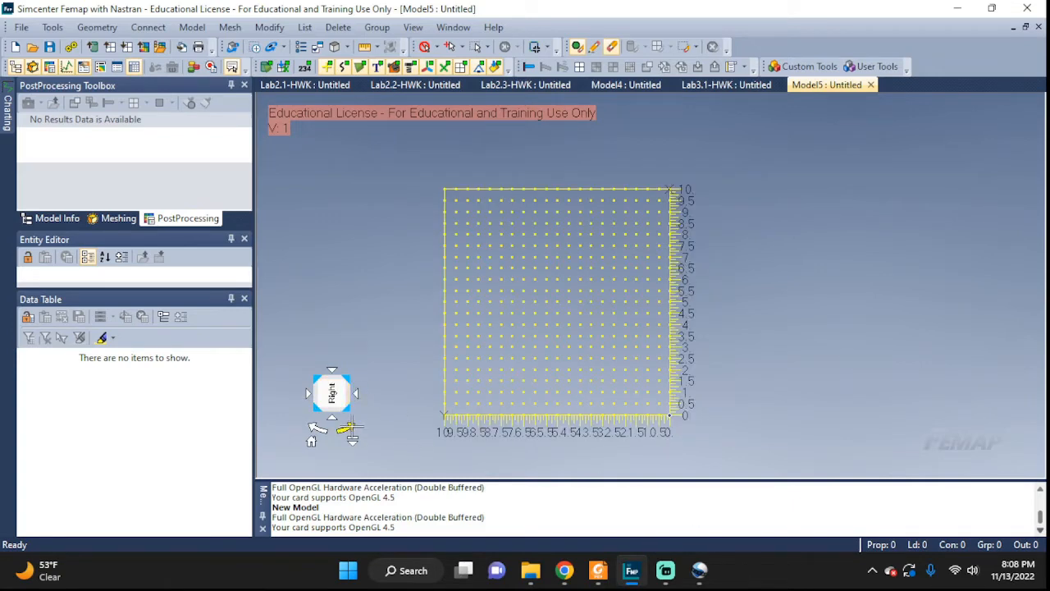
click(317, 429)
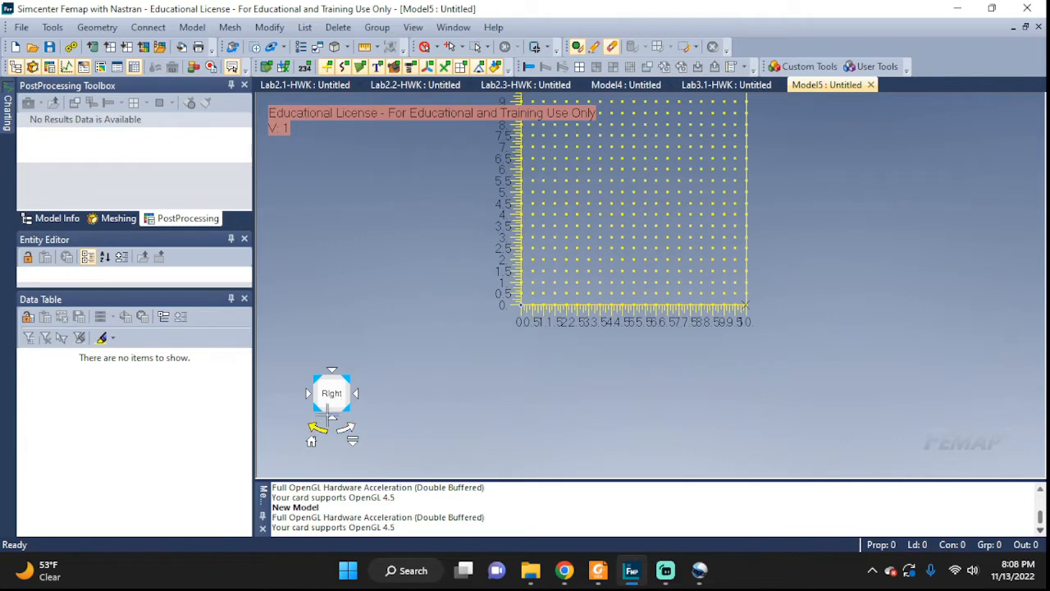
middle_drag(587, 243, 563, 333)
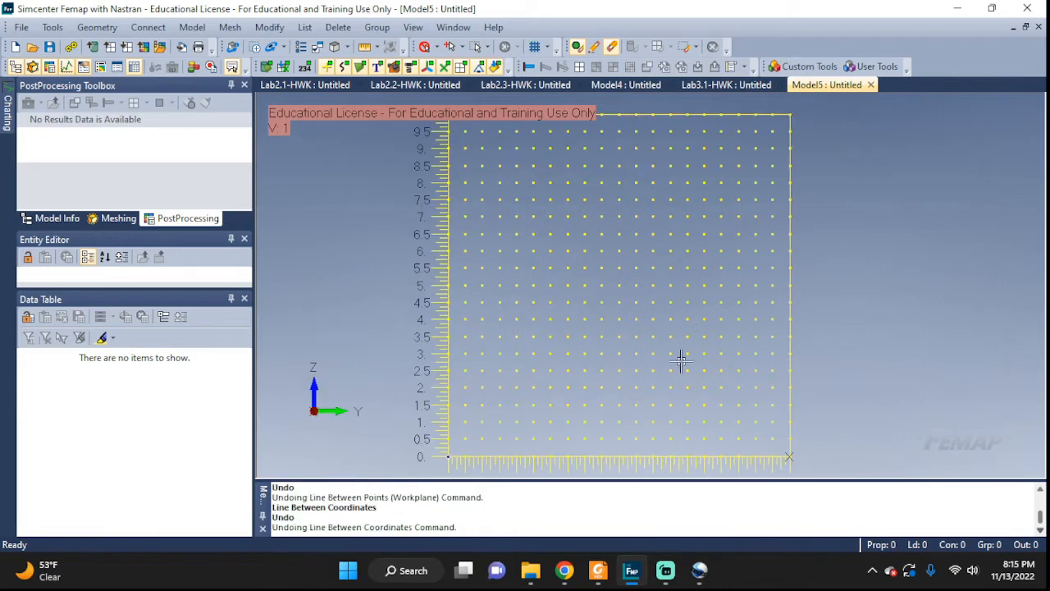
Step: Draw a line between coordinates from 0, 0 to 10, 0 along the workplane's lower edge, using the Locate in Workplane method
click(96, 27)
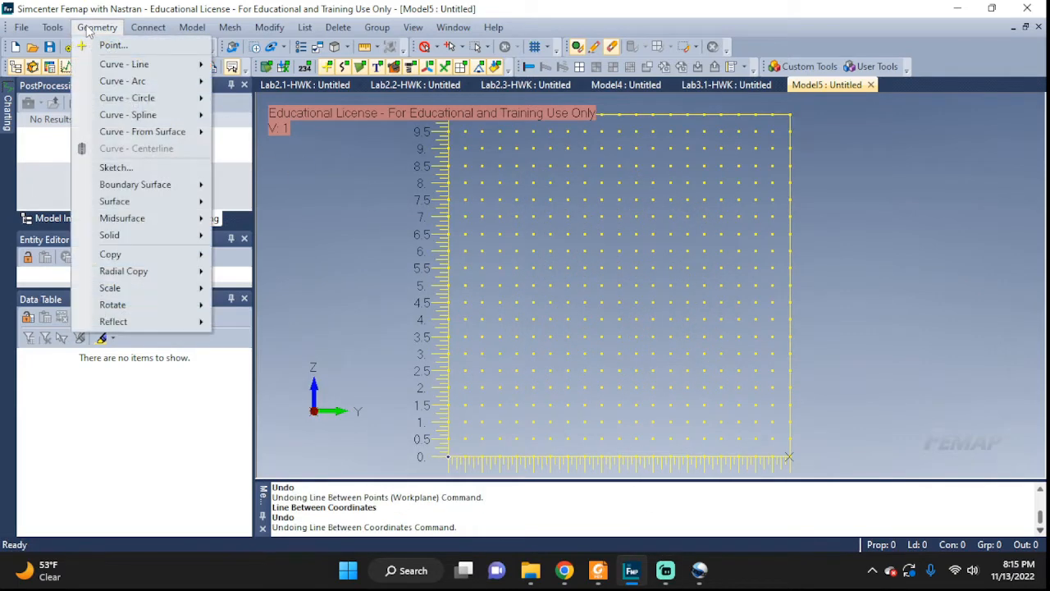
mouse_move(112, 70)
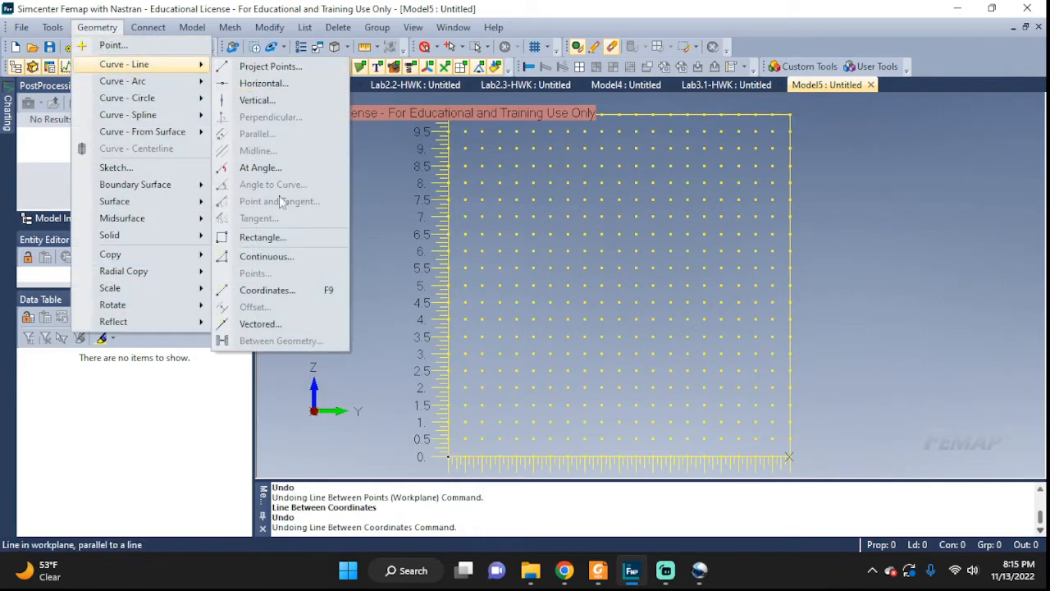
click(262, 295)
mouse_move(661, 547)
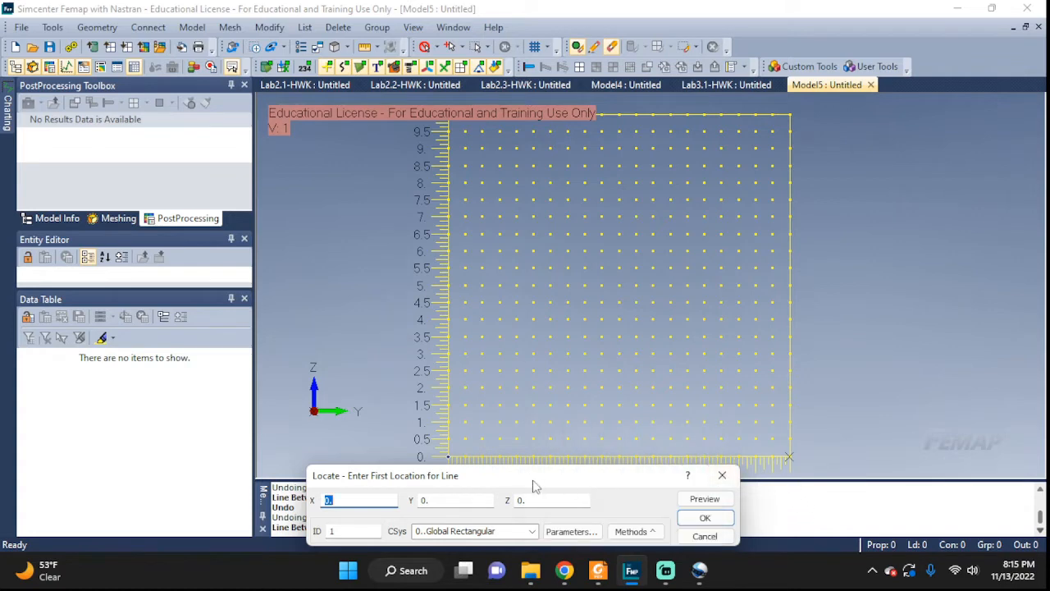
click(654, 528)
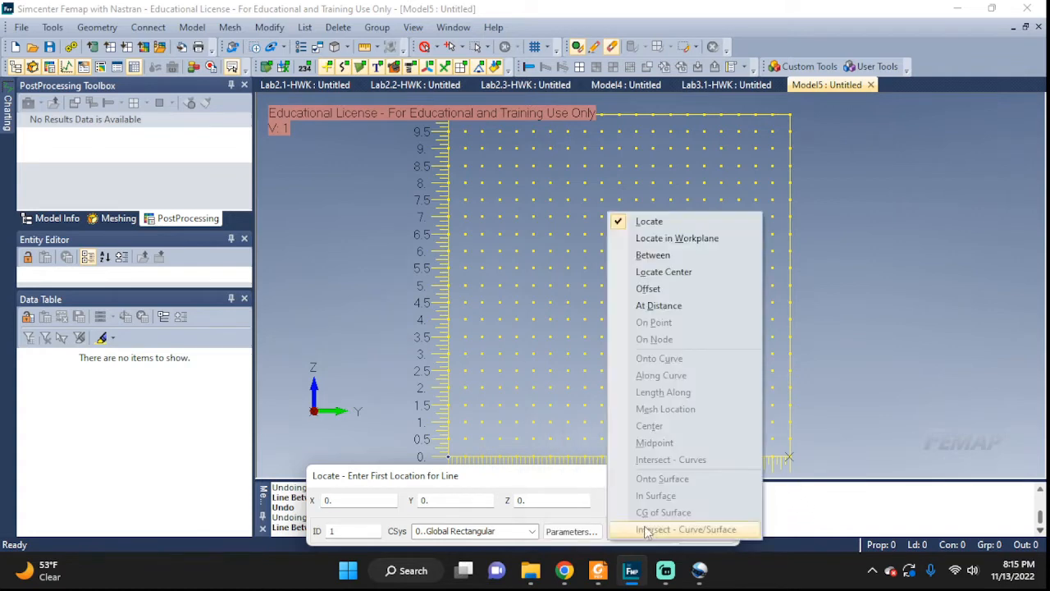
click(656, 239)
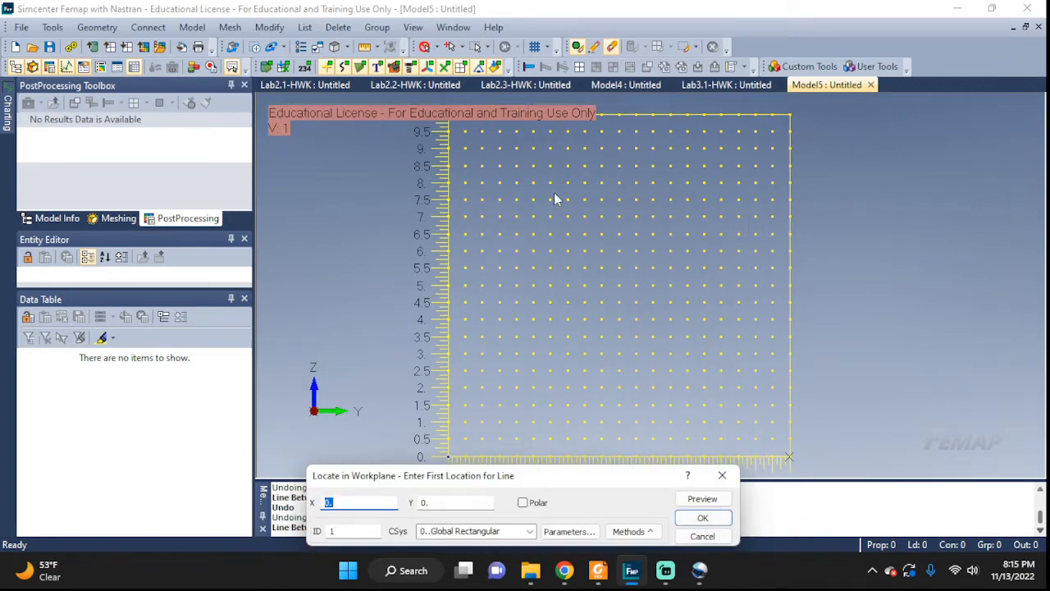
right_click(554, 197)
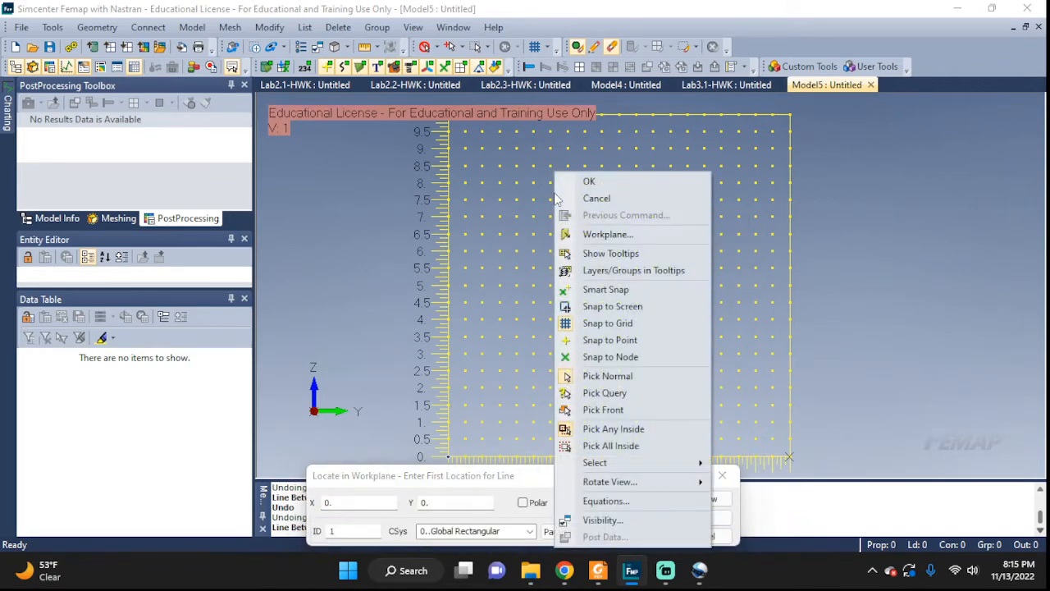
click(463, 481)
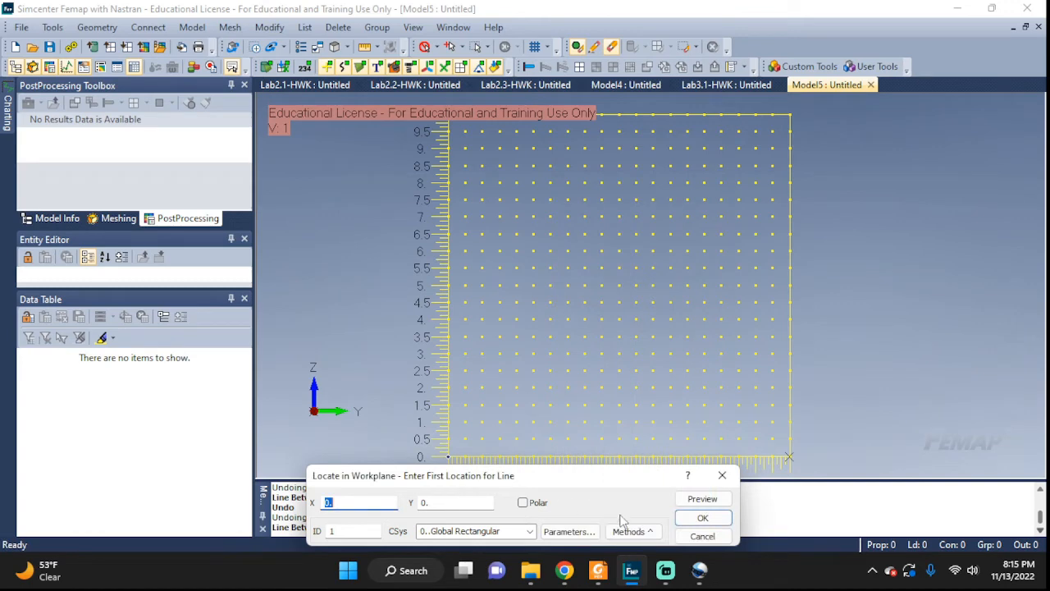
click(448, 456)
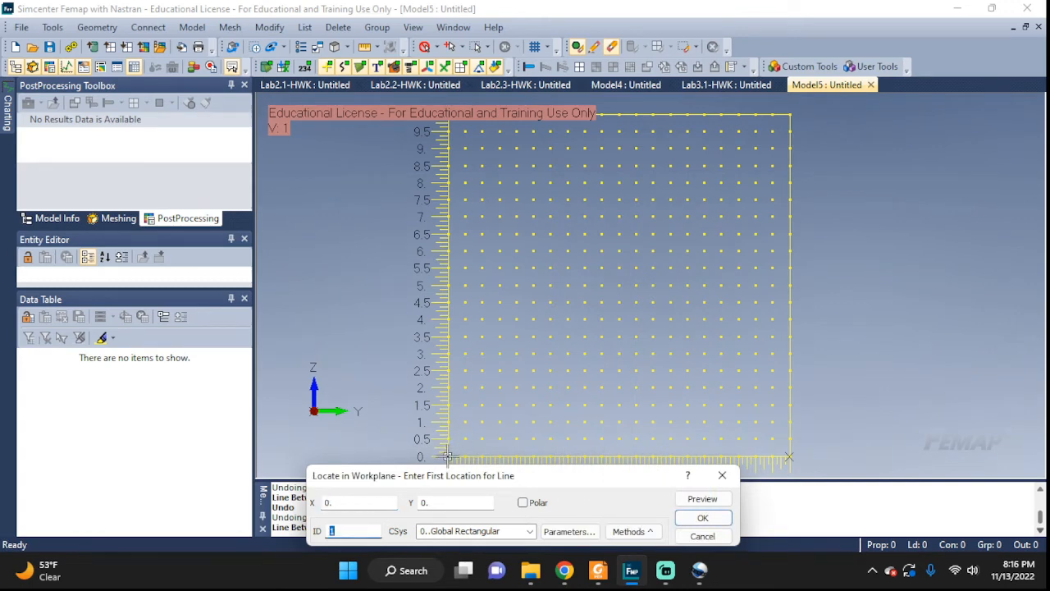
click(693, 519)
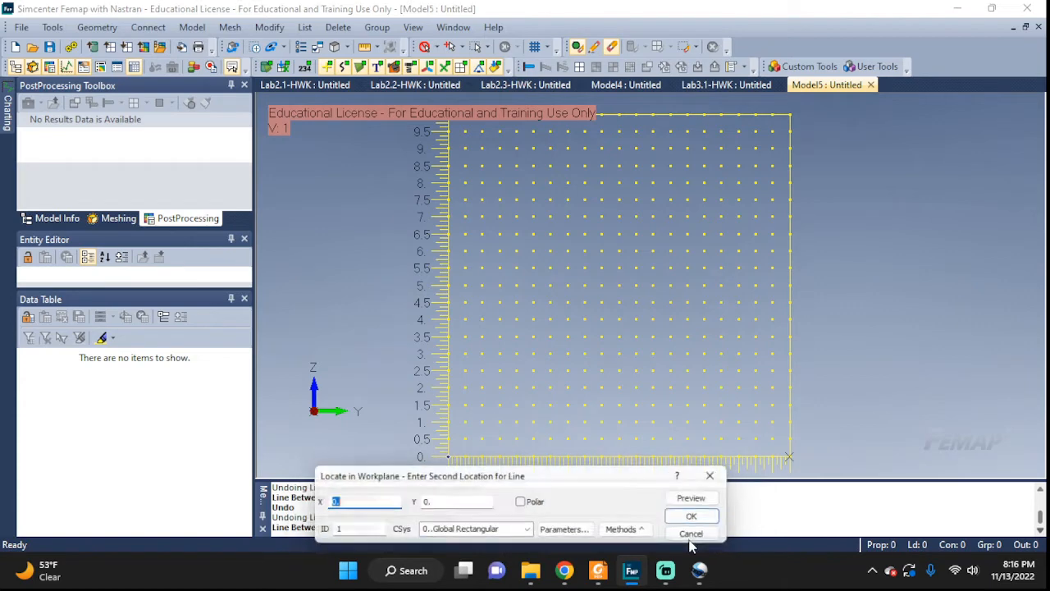
click(789, 456)
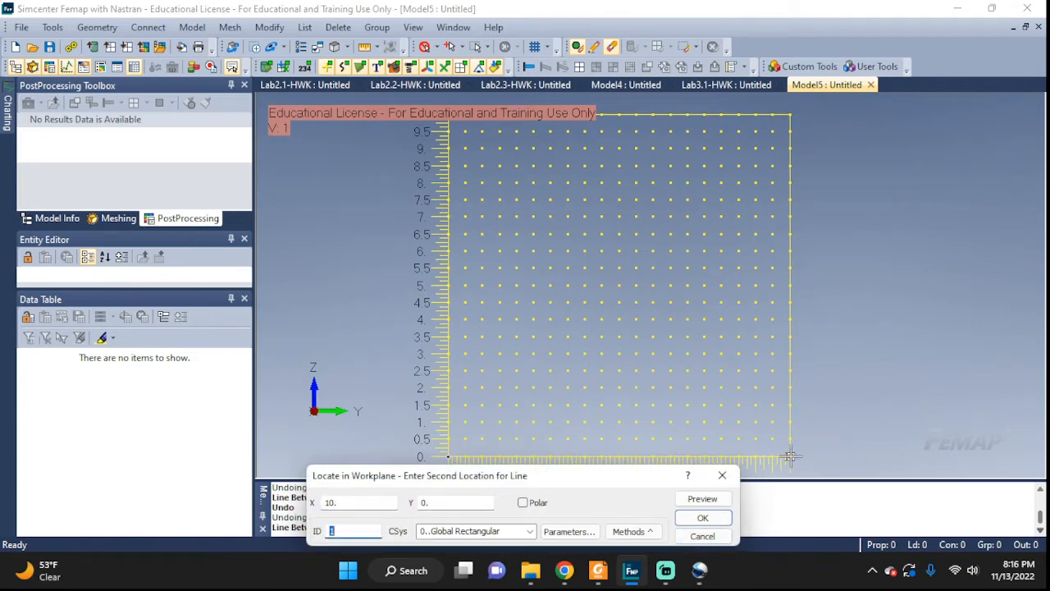
click(702, 519)
Step: Start a second line at workplane location 5, 0, the middle of the base line
scroll(631, 316, up, 5)
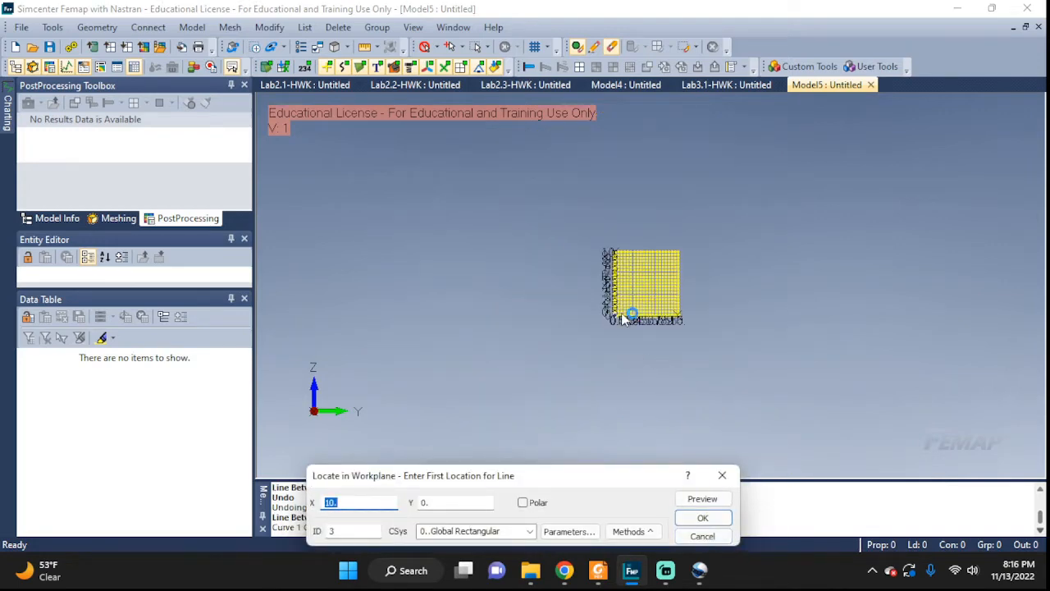
scroll(661, 324, up, 5)
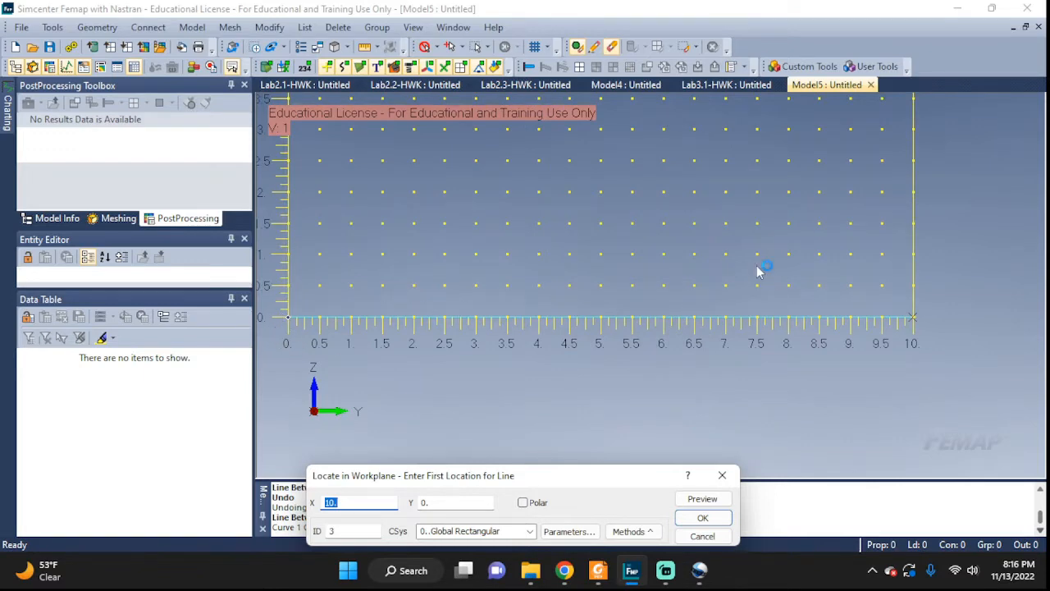
scroll(760, 270, down, 3)
ctrl+middle_drag(760, 235, 746, 359)
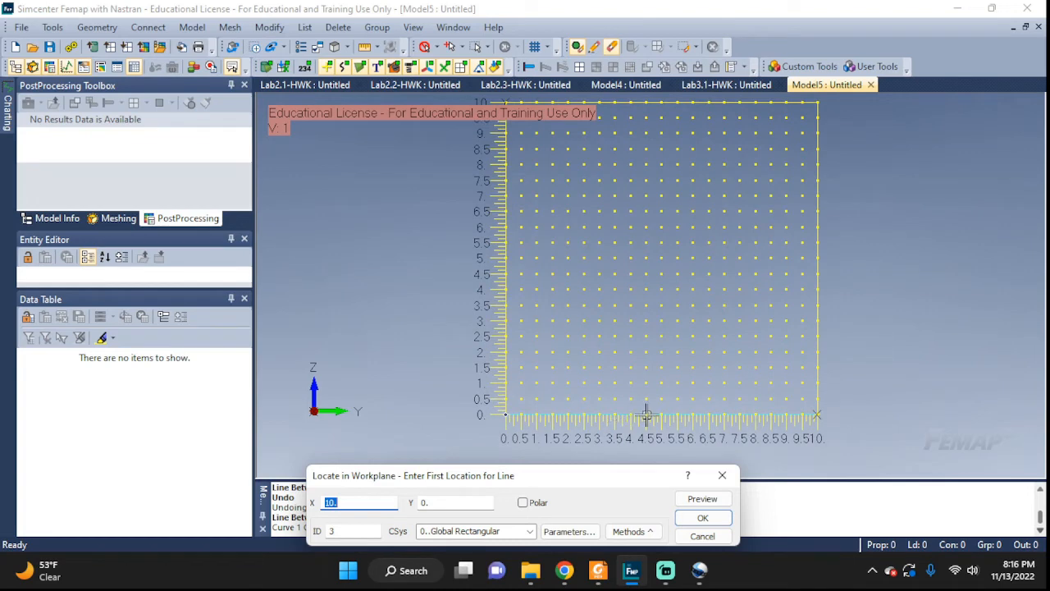
scroll(660, 414, up, 4)
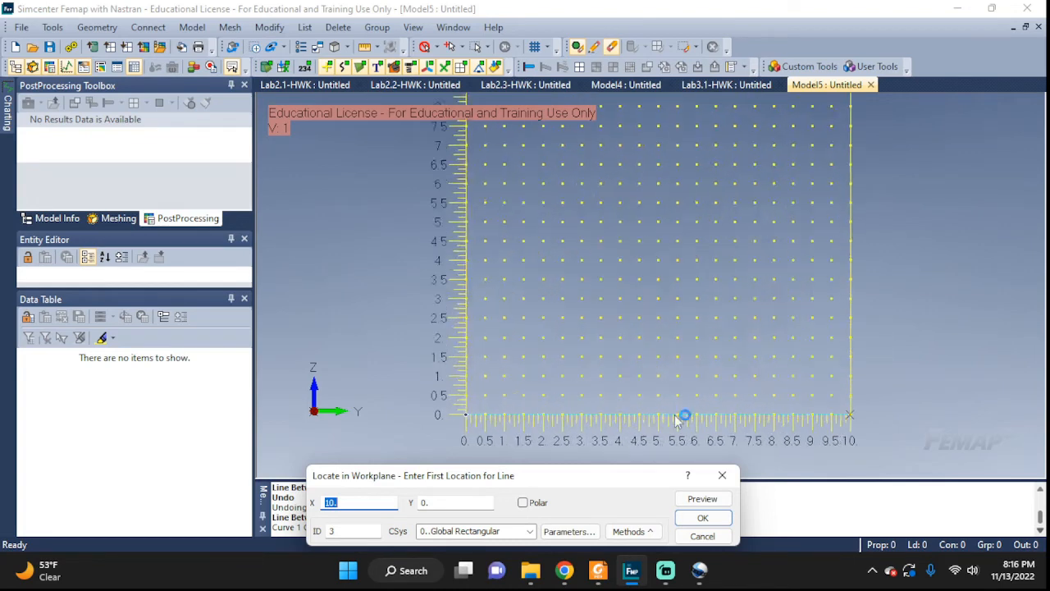
click(644, 415)
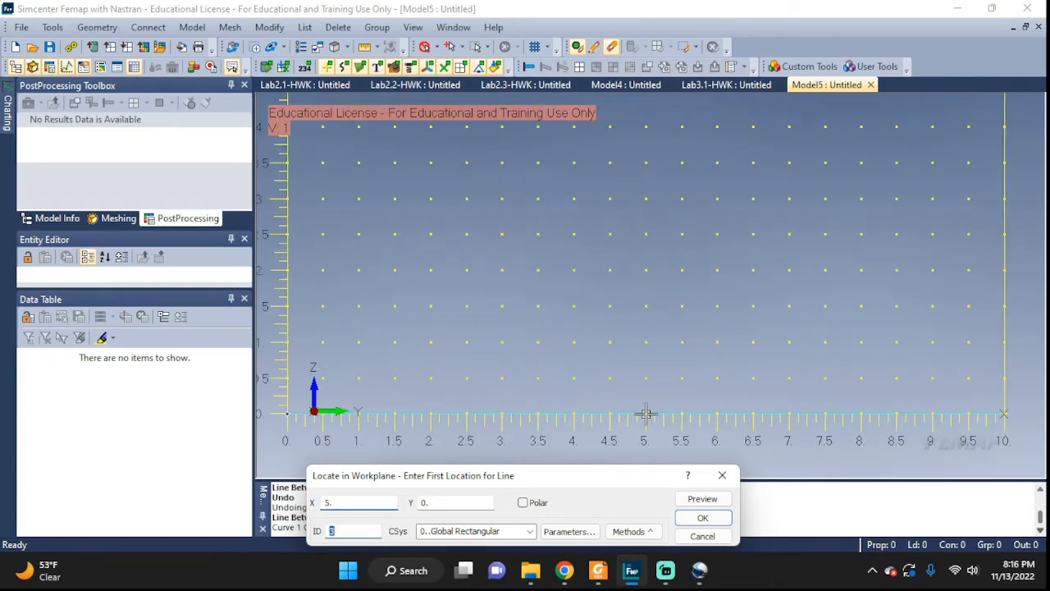
click(710, 519)
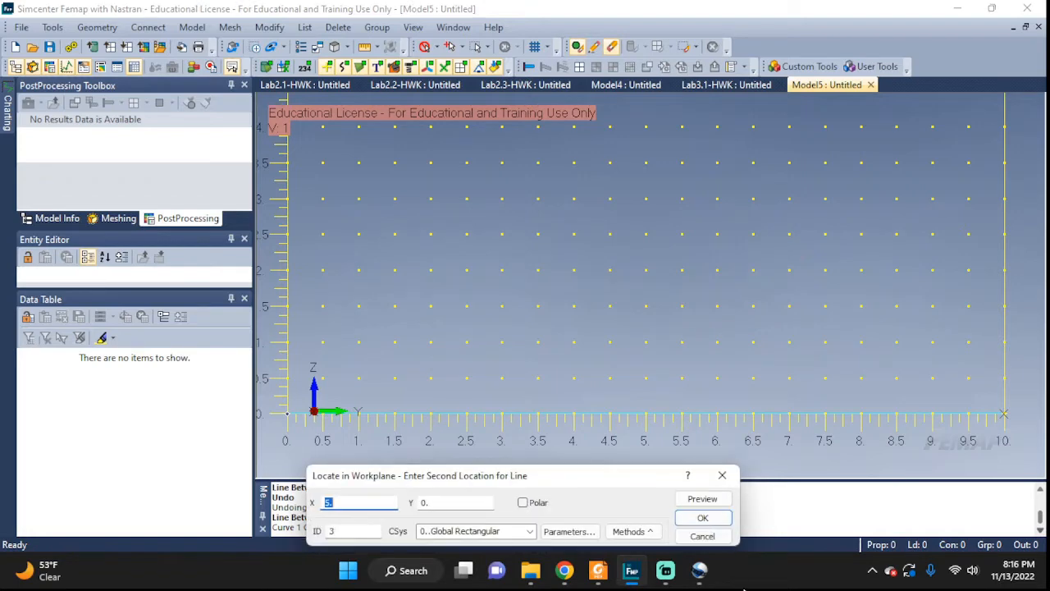
Step: End the second line at workplane location 5, 6 and finish drawing lines
scroll(733, 358, down, 2)
scroll(729, 356, down, 2)
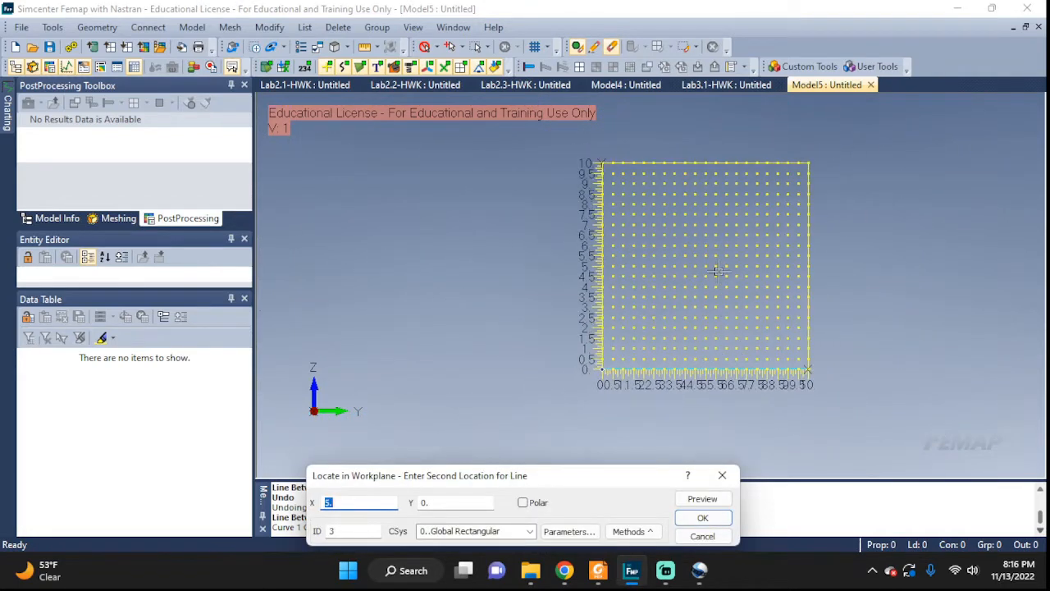
scroll(698, 248, up, 2)
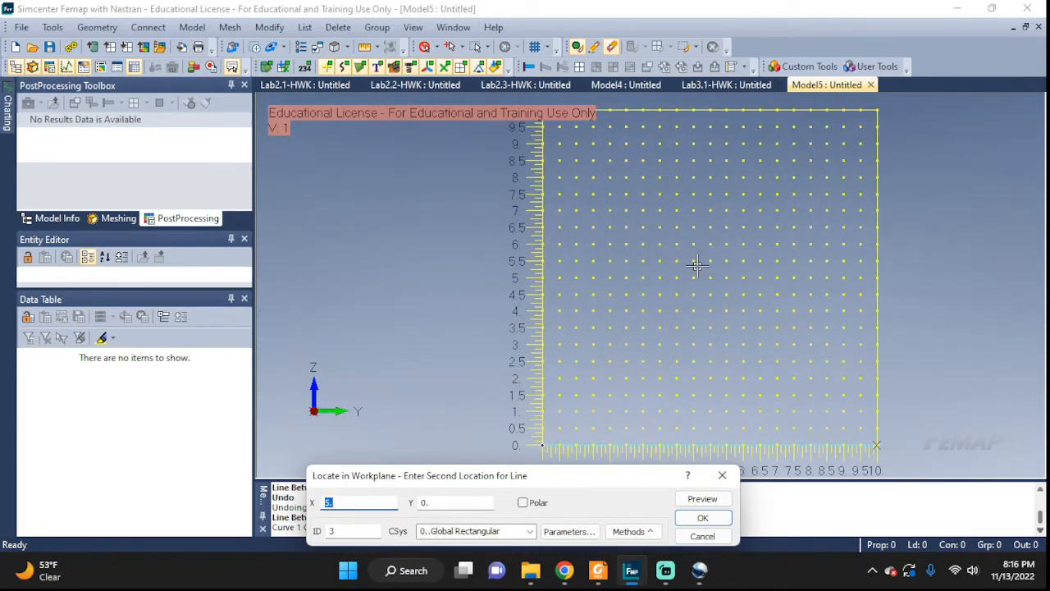
scroll(697, 279, up, 2)
scroll(700, 304, down, 2)
scroll(724, 431, up, 2)
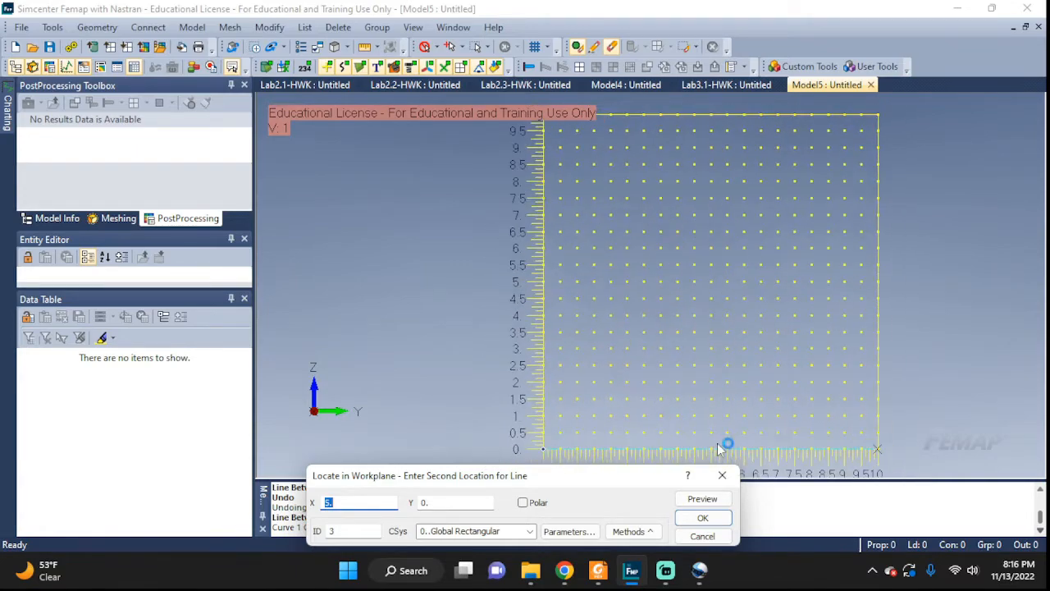
middle_drag(716, 422, 703, 377)
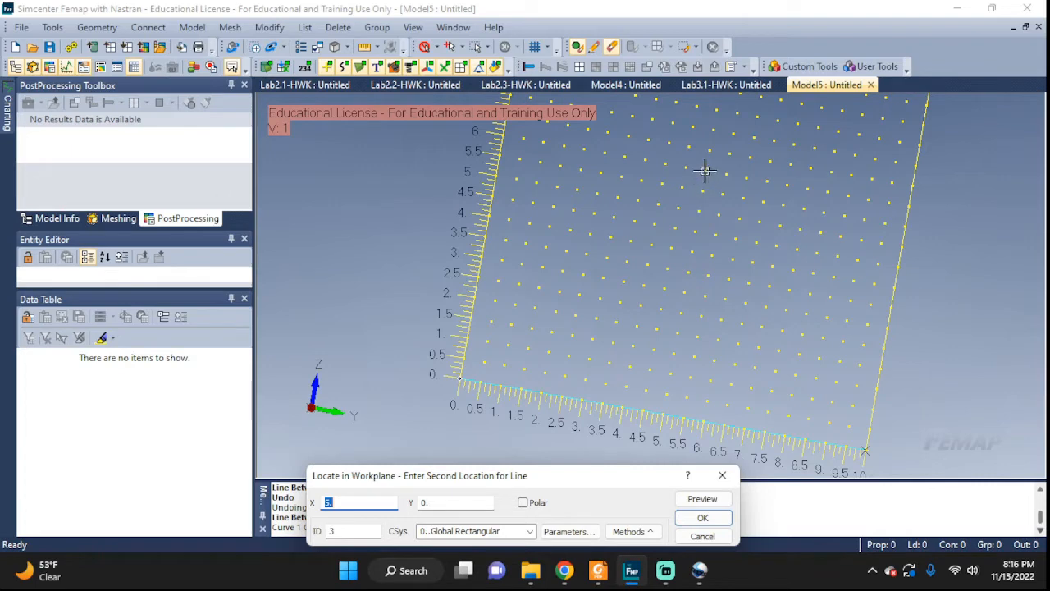
key(Tab)
text(6)
key(Tab)
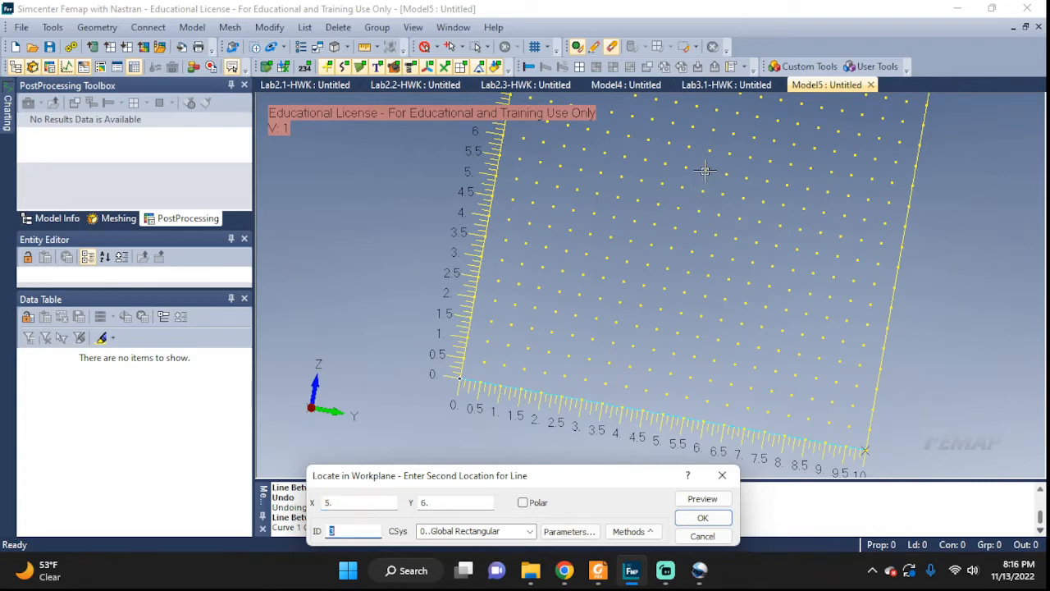
click(703, 518)
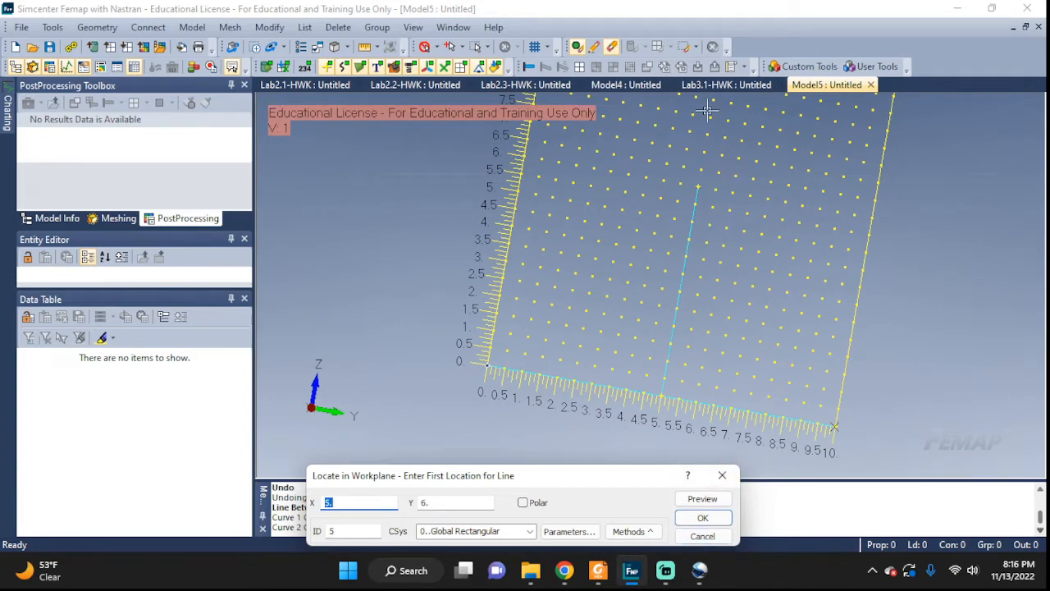
click(699, 535)
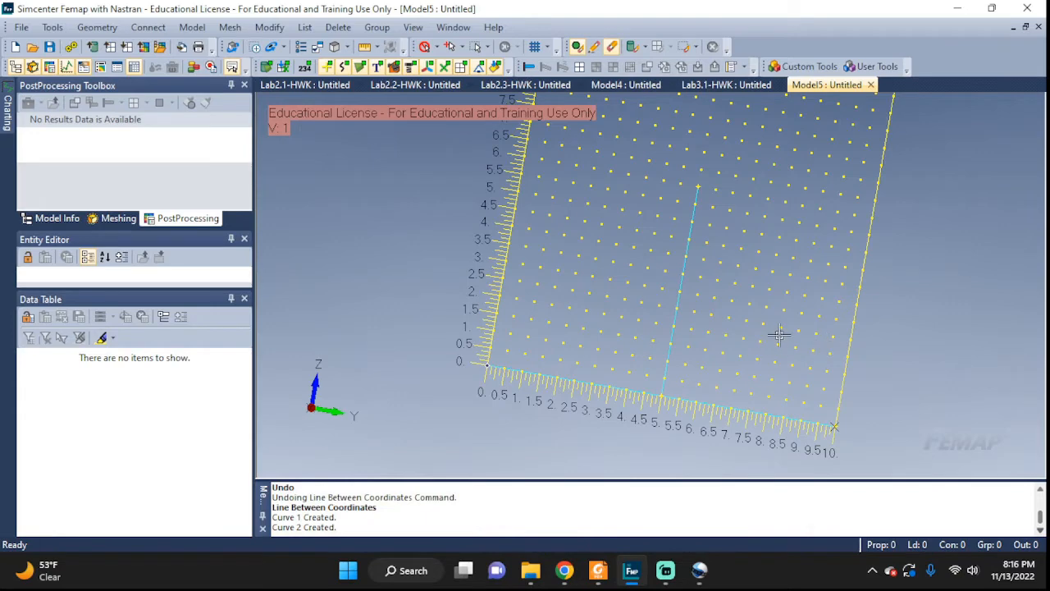
Step: Examine the flanges and the web with circular holes in the Lab3.1-HWK model
ctrl+middle_drag(780, 333, 839, 371)
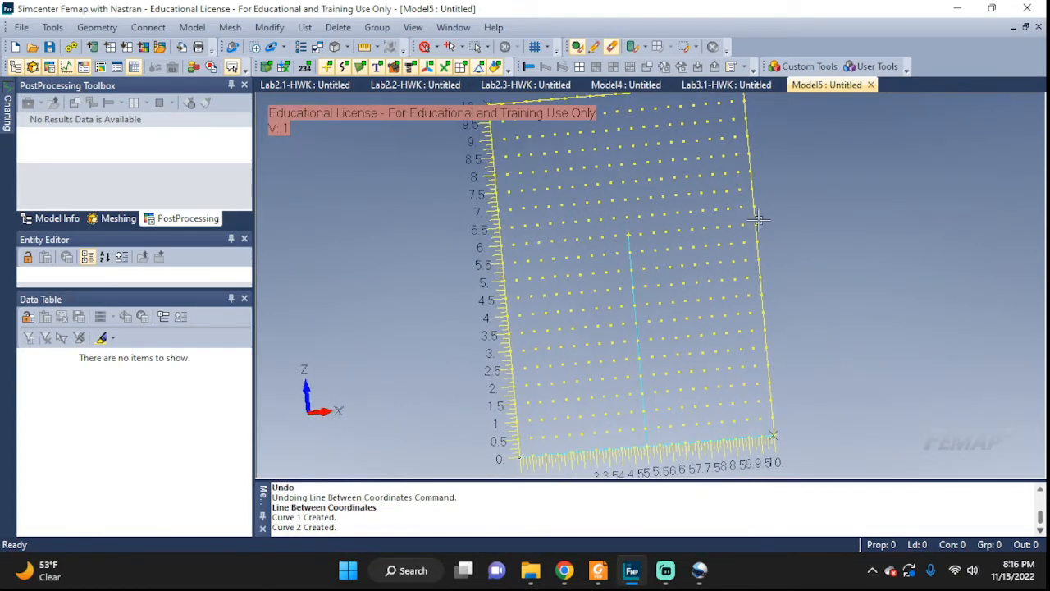
click(743, 86)
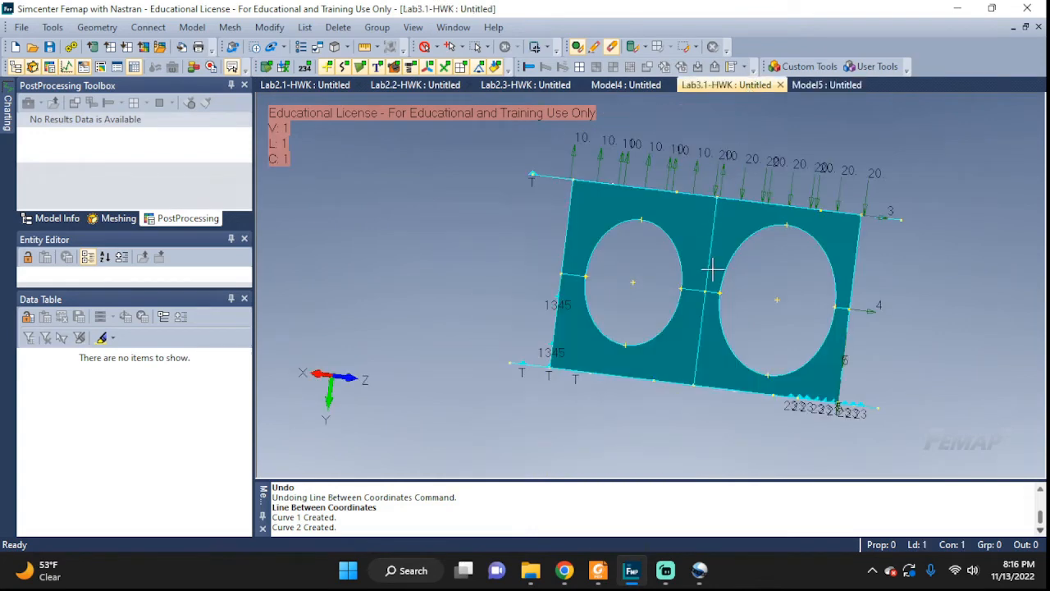
middle_drag(806, 280, 750, 281)
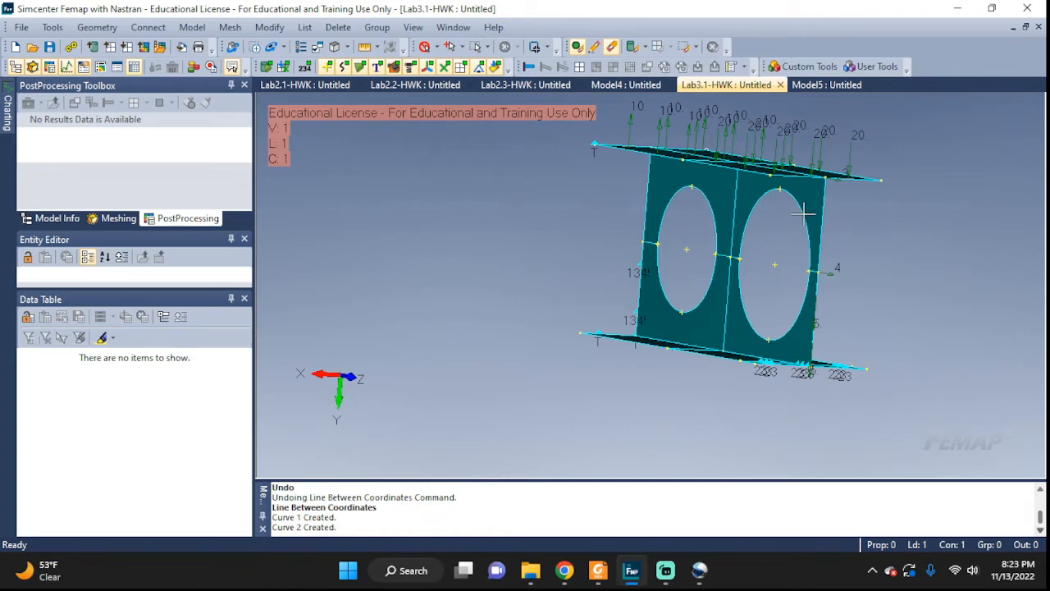
Step: Return to the Model5 model and set the workplane grid style to Invisible
click(835, 87)
mouse_move(696, 221)
middle_down()
mouse_move(723, 215)
mouse_move(712, 204)
mouse_move(706, 223)
middle_up()
right_click(705, 223)
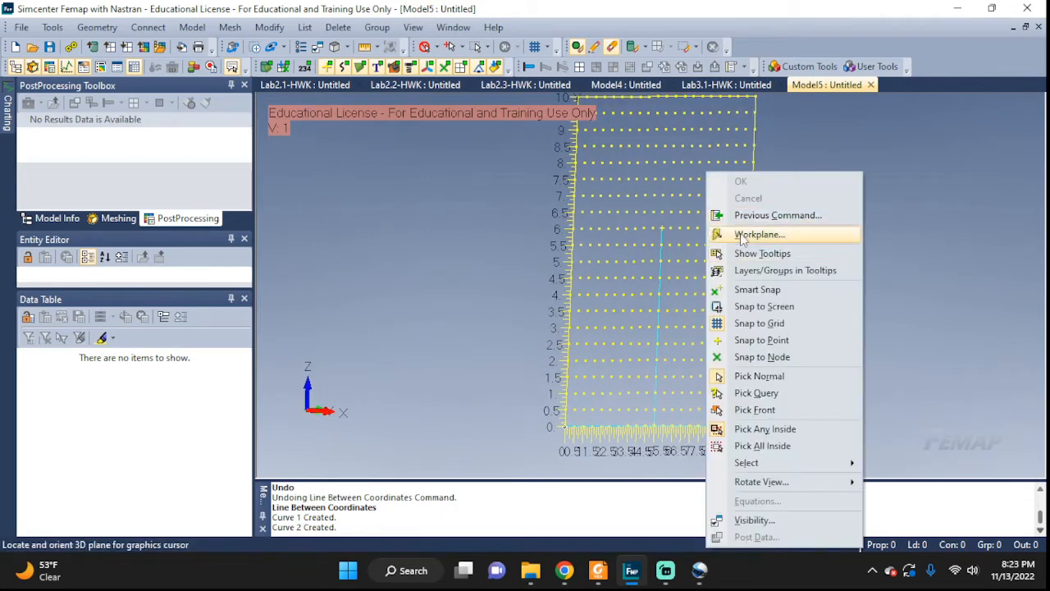
click(742, 233)
click(681, 453)
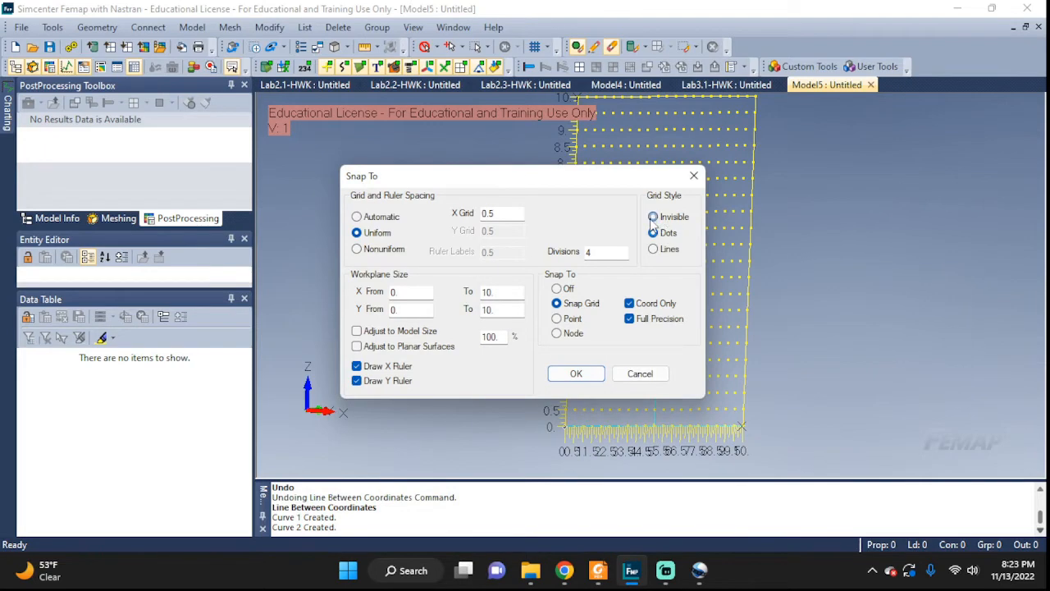
click(653, 217)
click(575, 373)
Step: Start a surface extrusion with both the base line and the vertical line as the curves to extrude
middle_drag(813, 309, 804, 197)
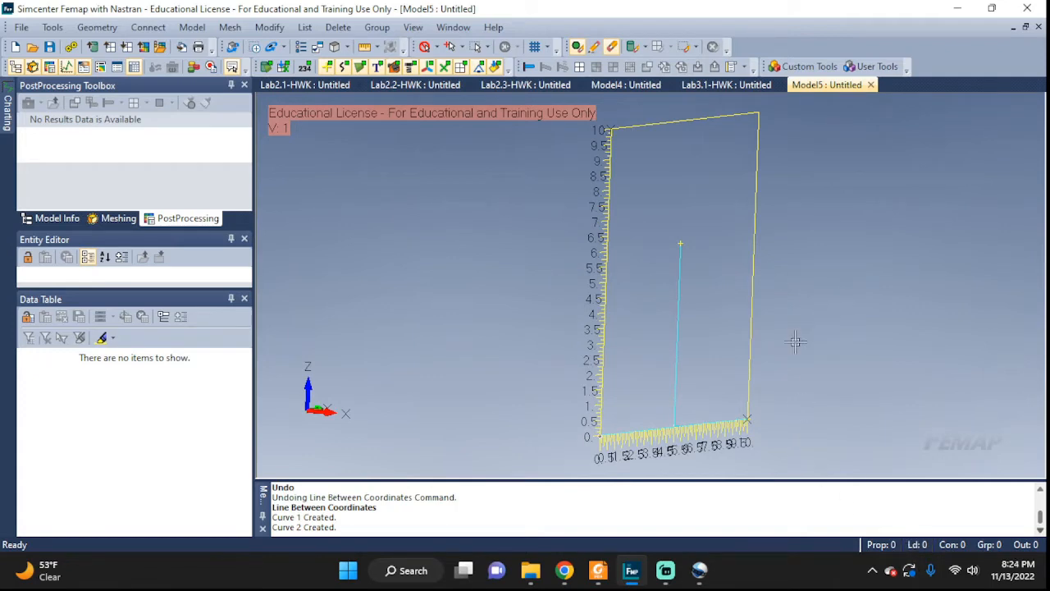
middle_drag(796, 342, 813, 347)
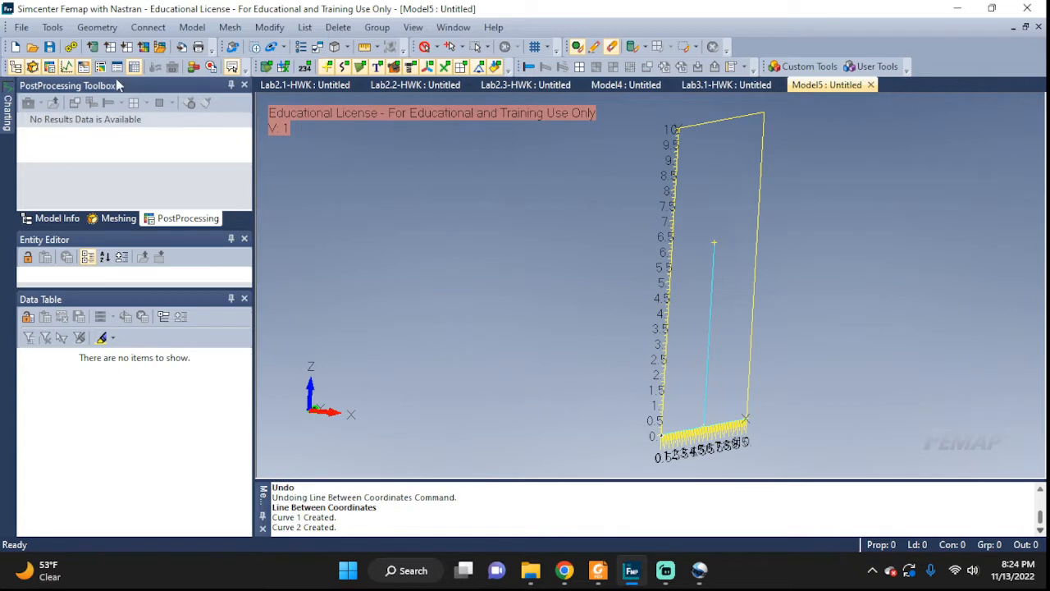
click(111, 28)
mouse_move(146, 204)
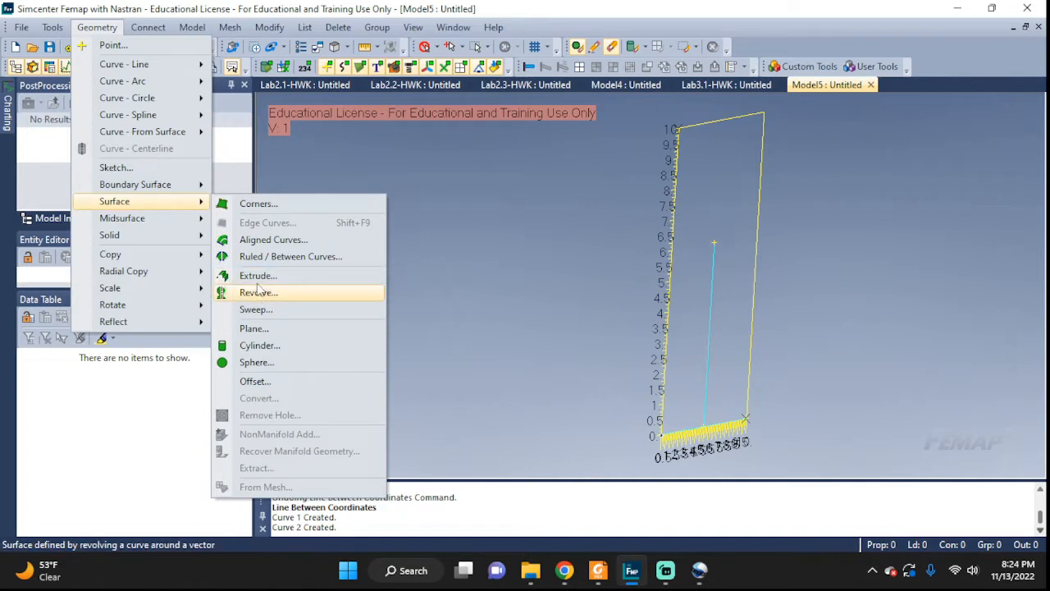
click(258, 276)
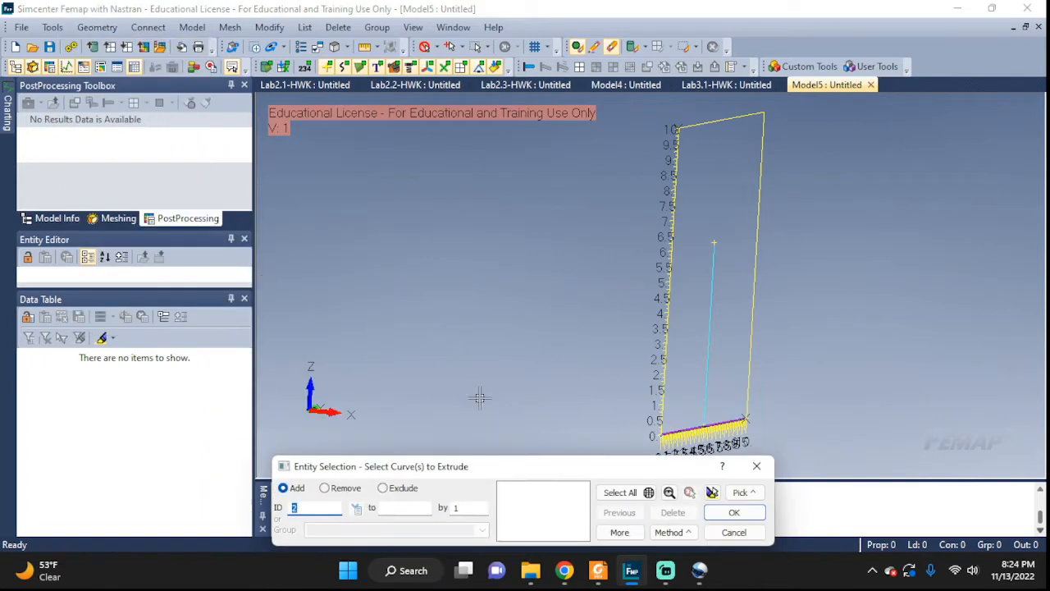
drag(517, 474, 359, 431)
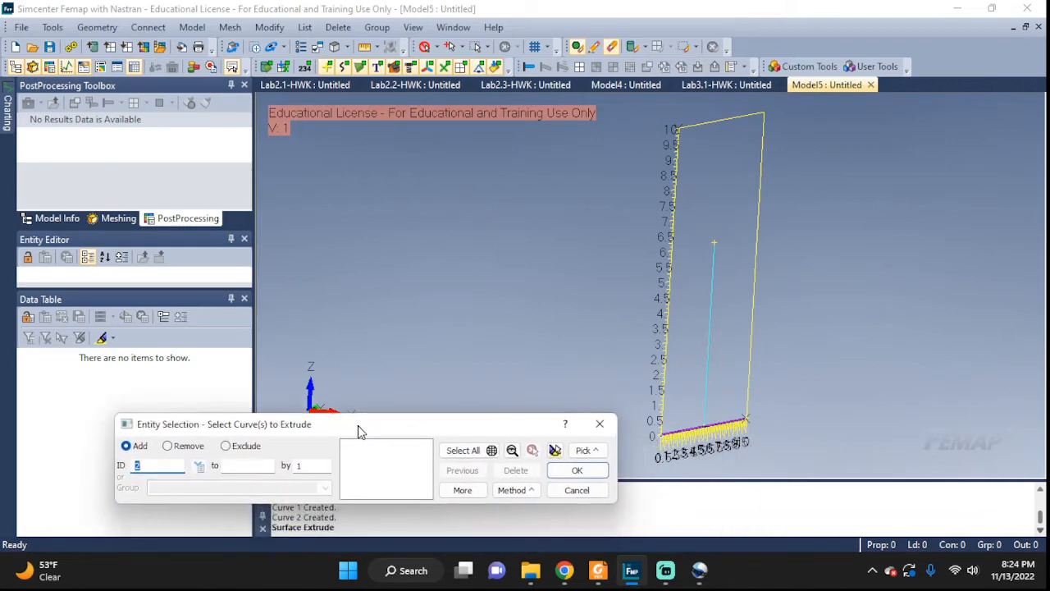
click(674, 422)
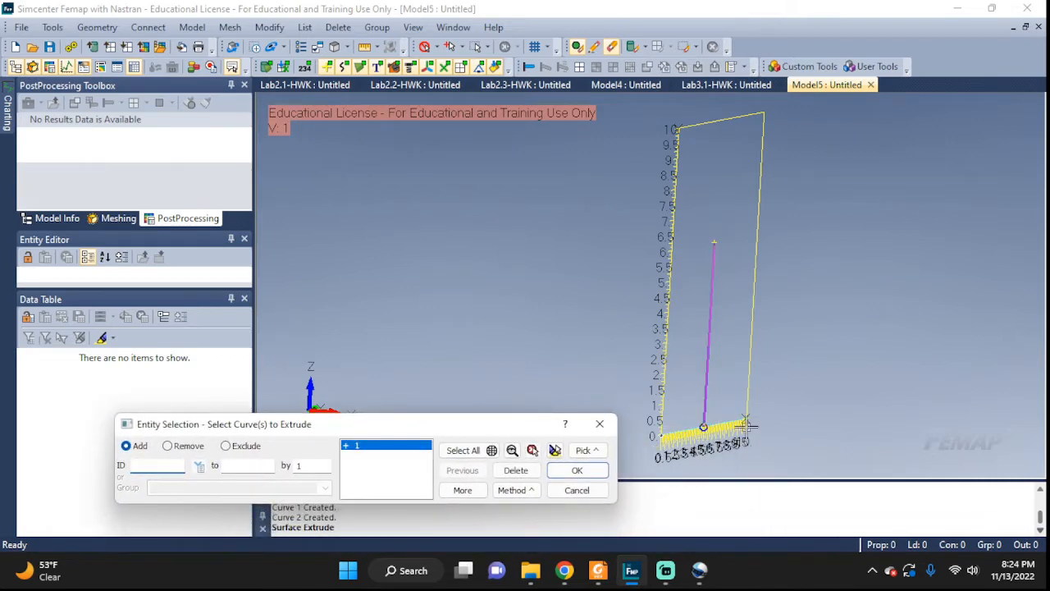
click(709, 351)
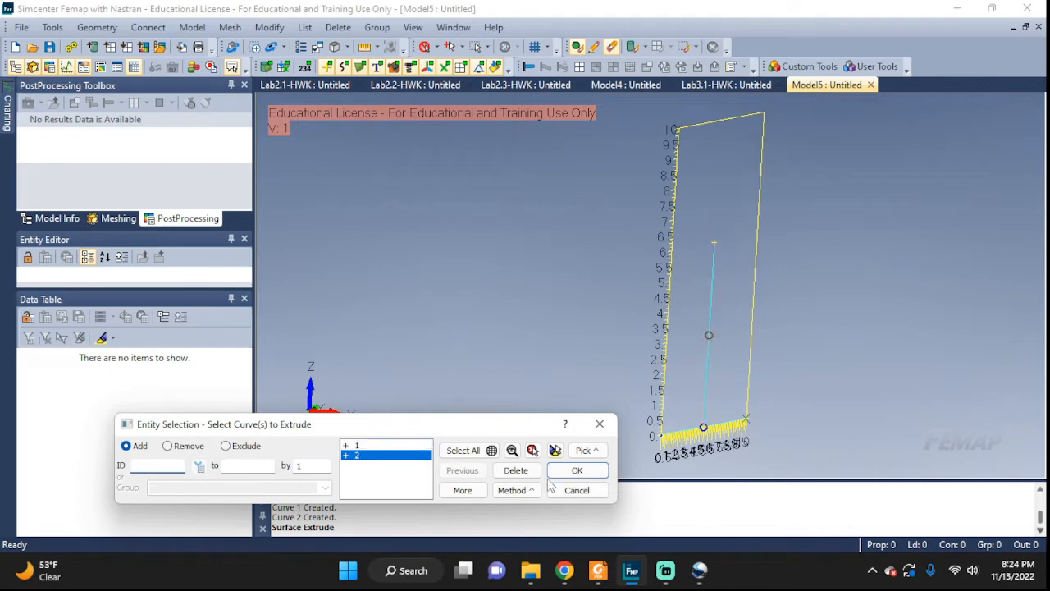
click(577, 470)
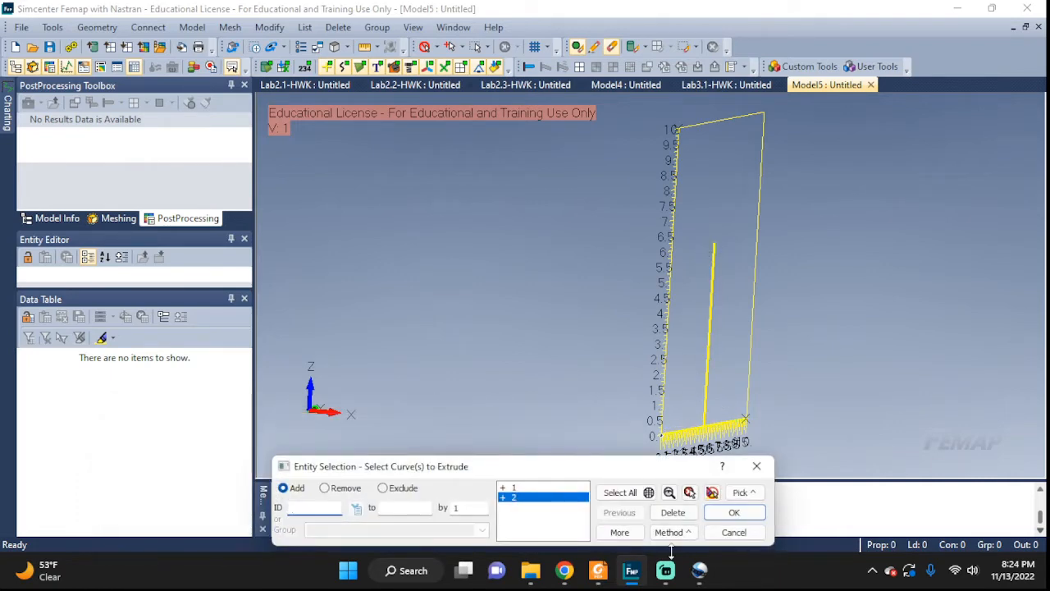
click(735, 512)
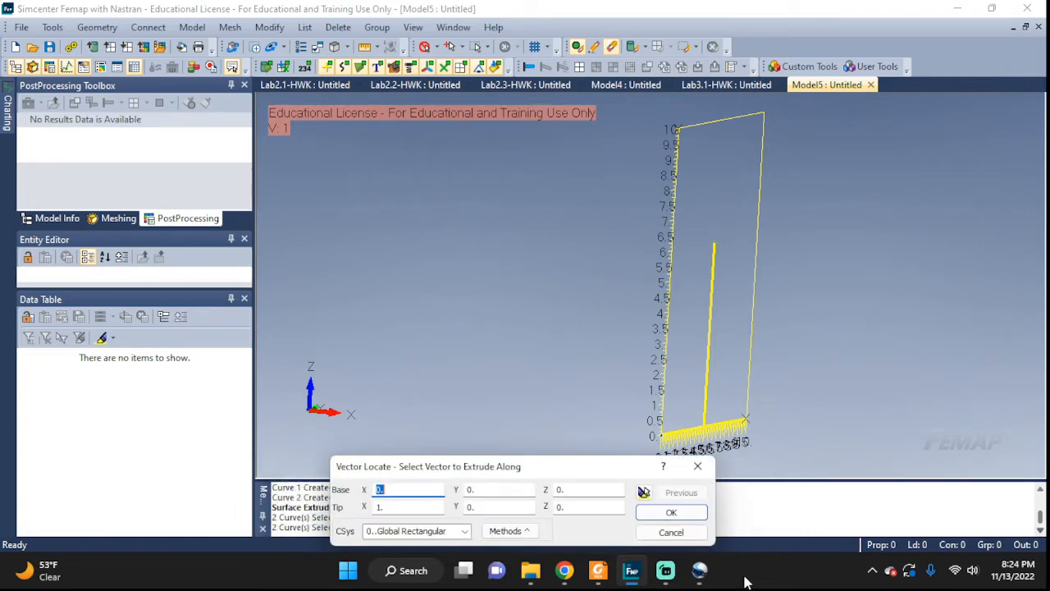
Step: Extrude both lines along the positive global X axis from base 0, 0, 0 and finish extruding curves
drag(595, 477, 495, 313)
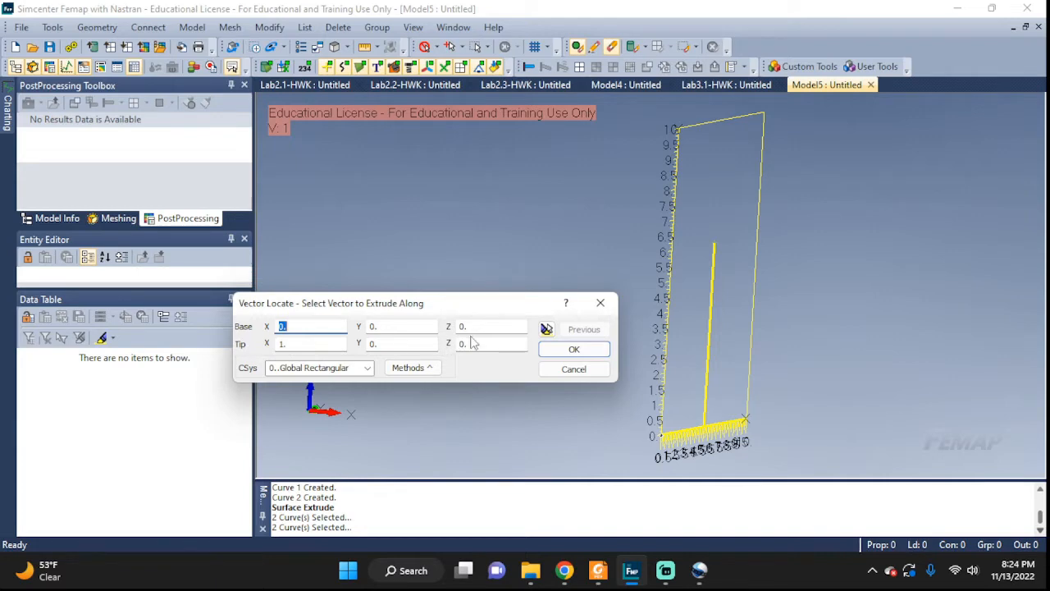
middle_drag(661, 265, 685, 276)
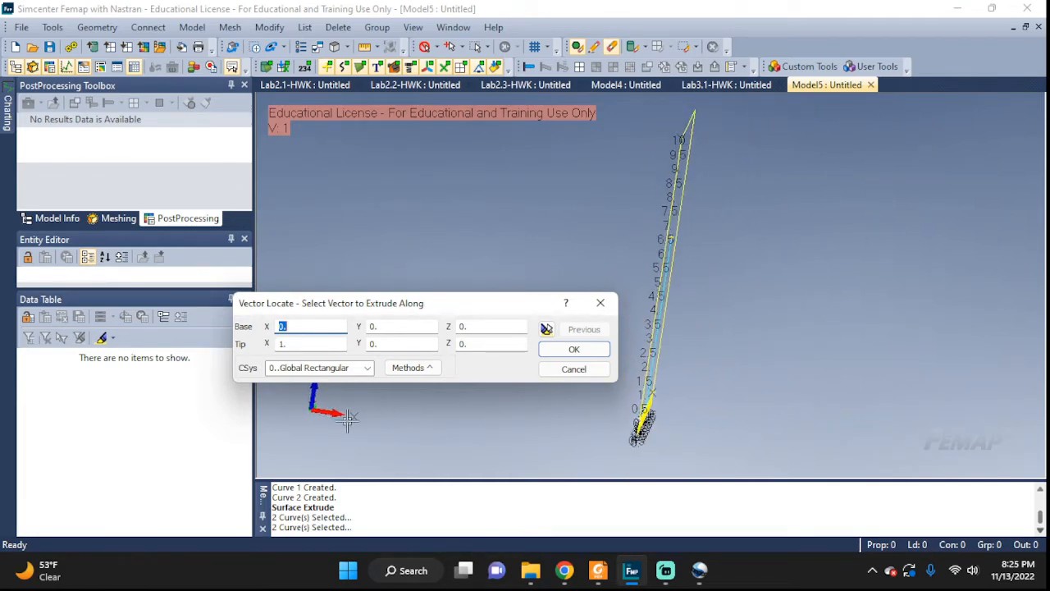
click(422, 371)
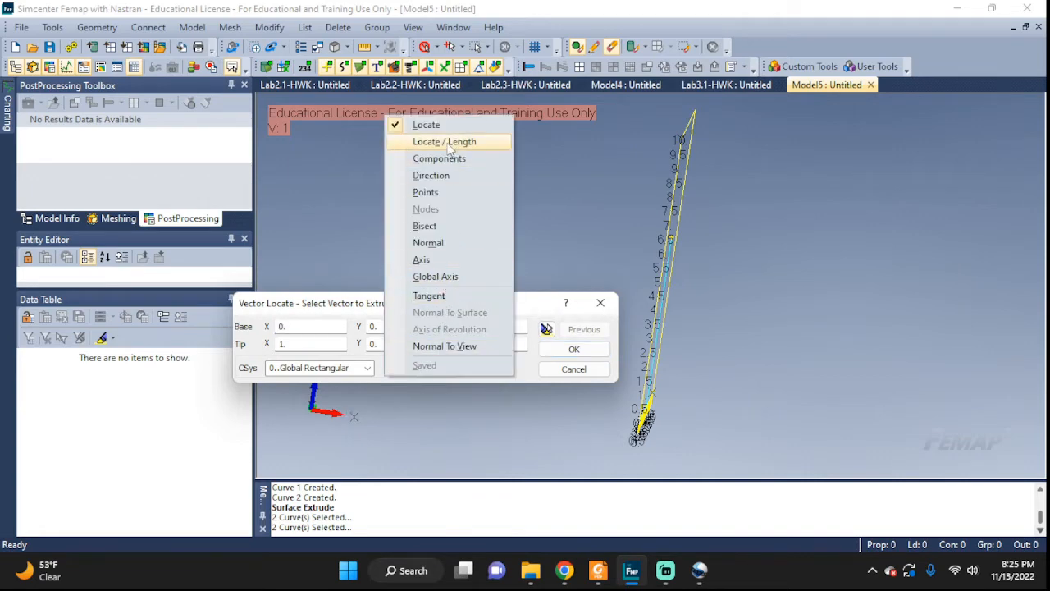
click(434, 278)
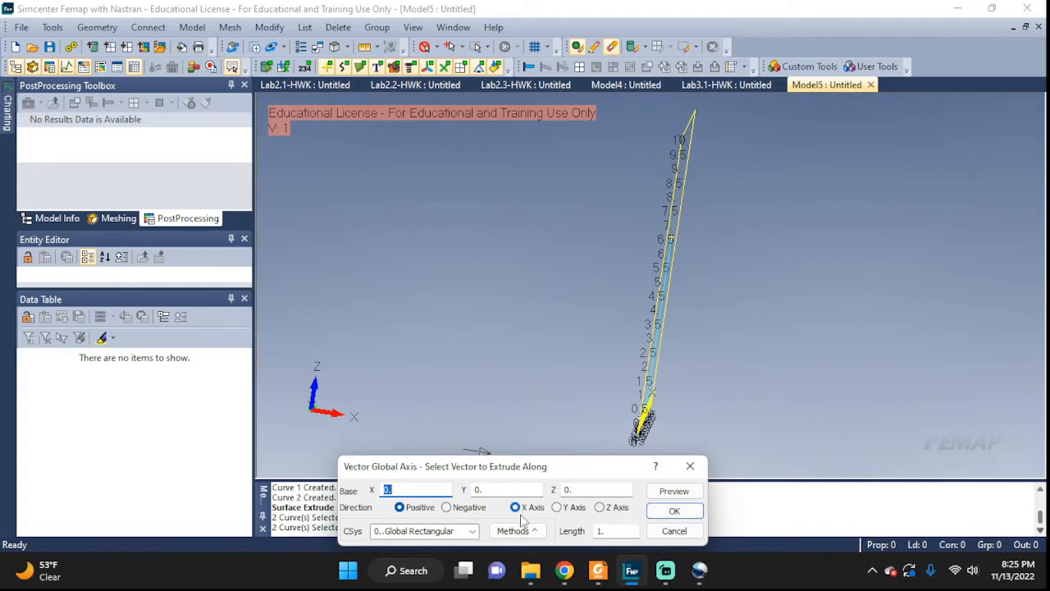
drag(611, 531, 585, 530)
click(674, 510)
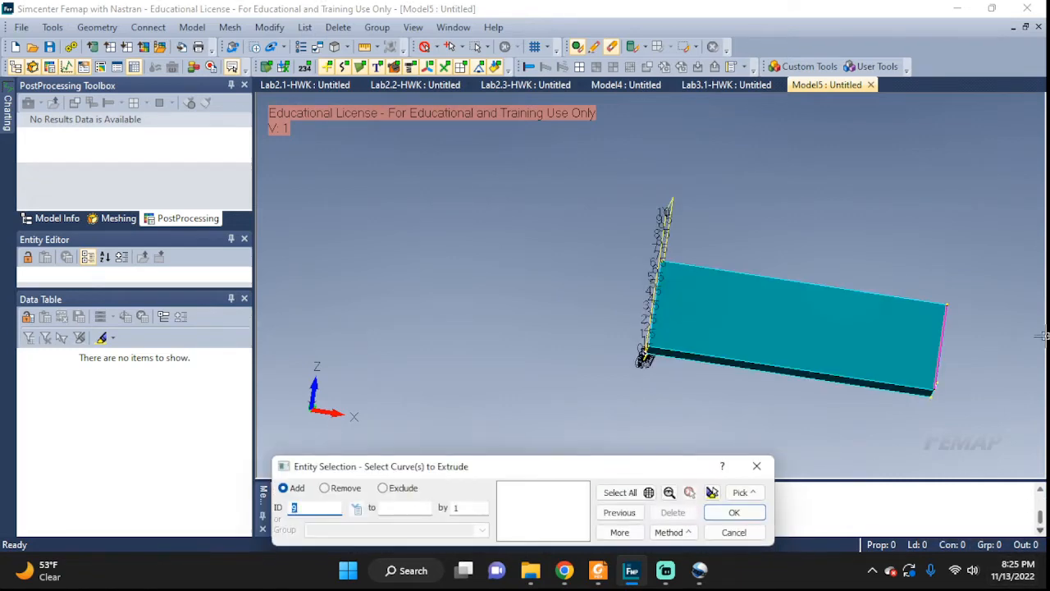
middle_drag(1002, 341, 885, 358)
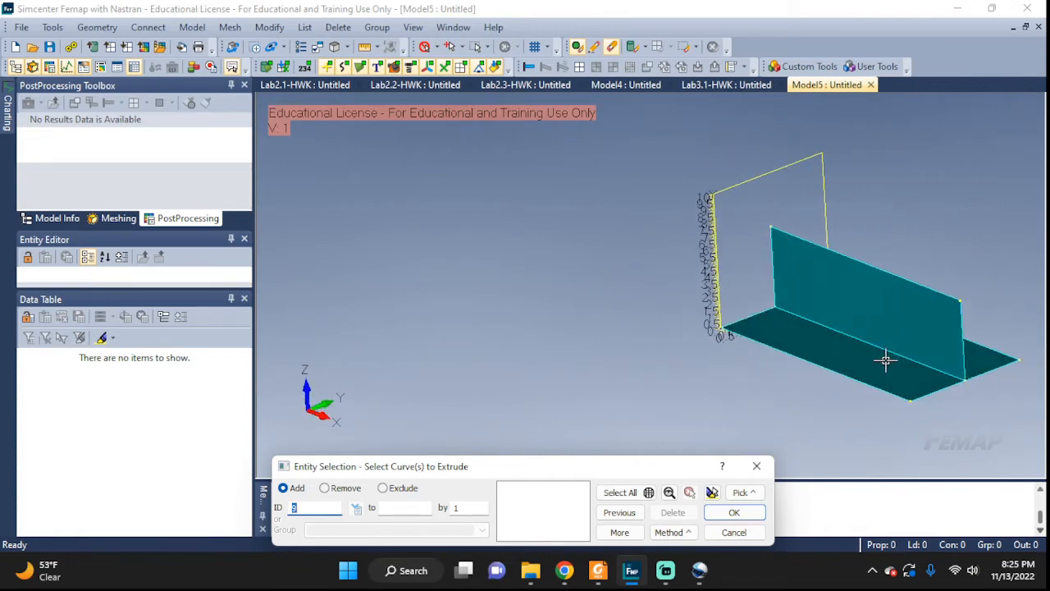
scroll(954, 304, up, 4)
scroll(964, 313, down, 6)
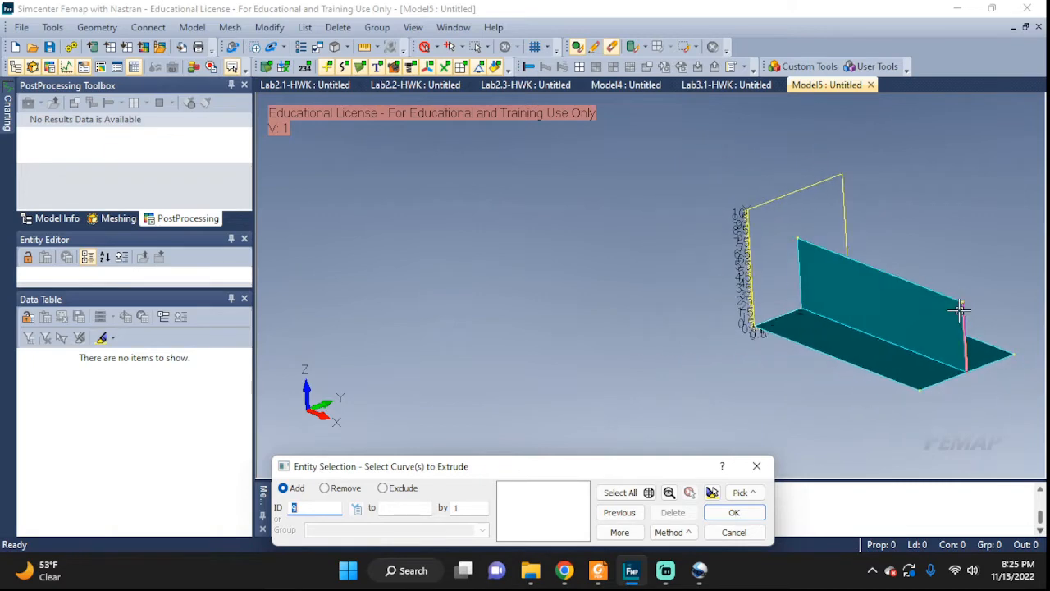
ctrl+middle_drag(962, 312, 689, 303)
middle_drag(775, 317, 859, 322)
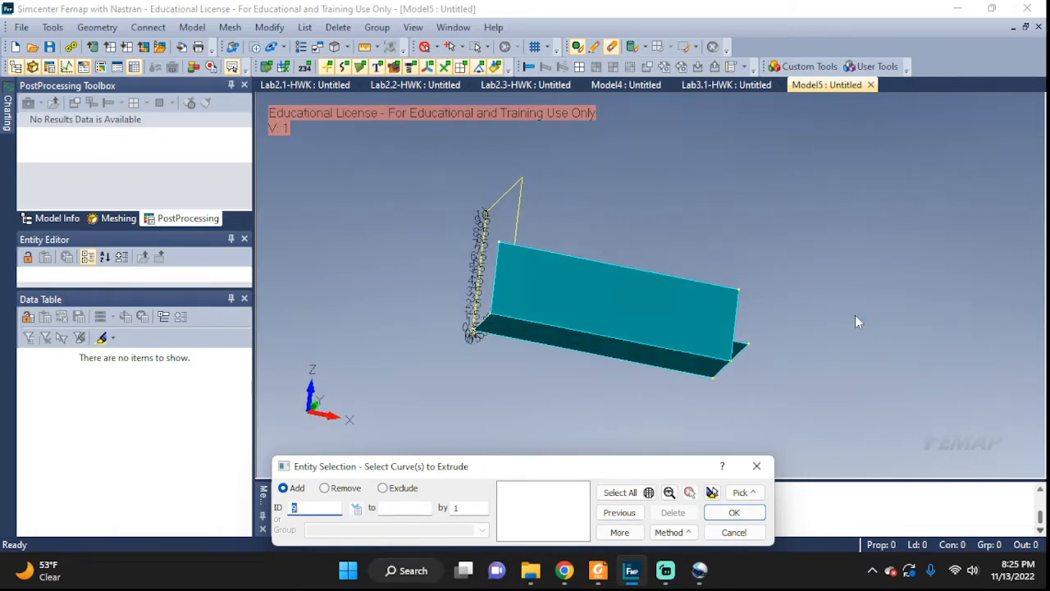
click(724, 536)
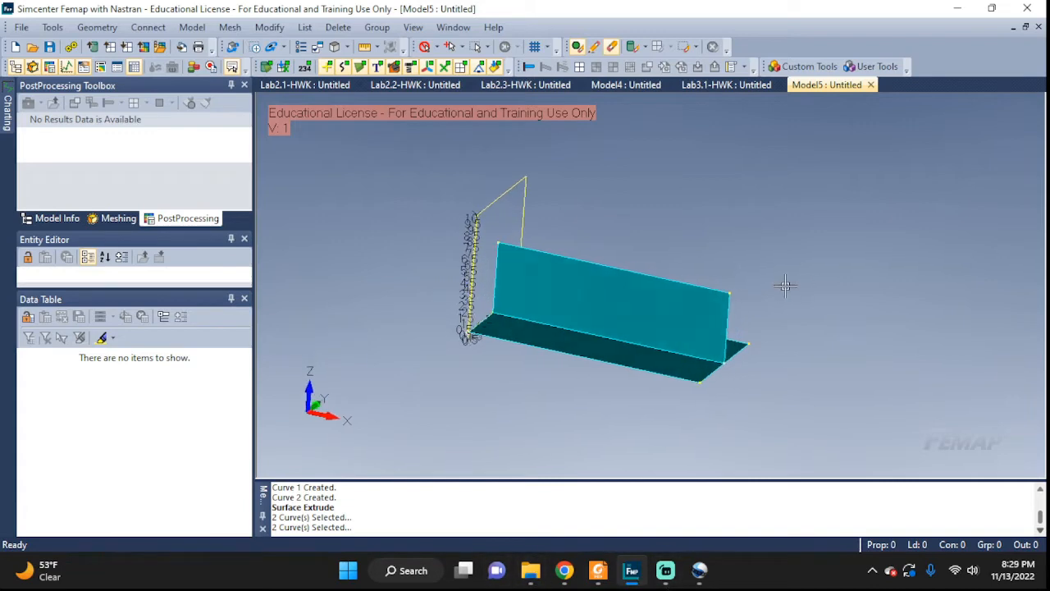
Step: Start a reflected copy of all surfaces, the flange and the web, with the default copy options and one repetition
middle_drag(780, 284, 719, 271)
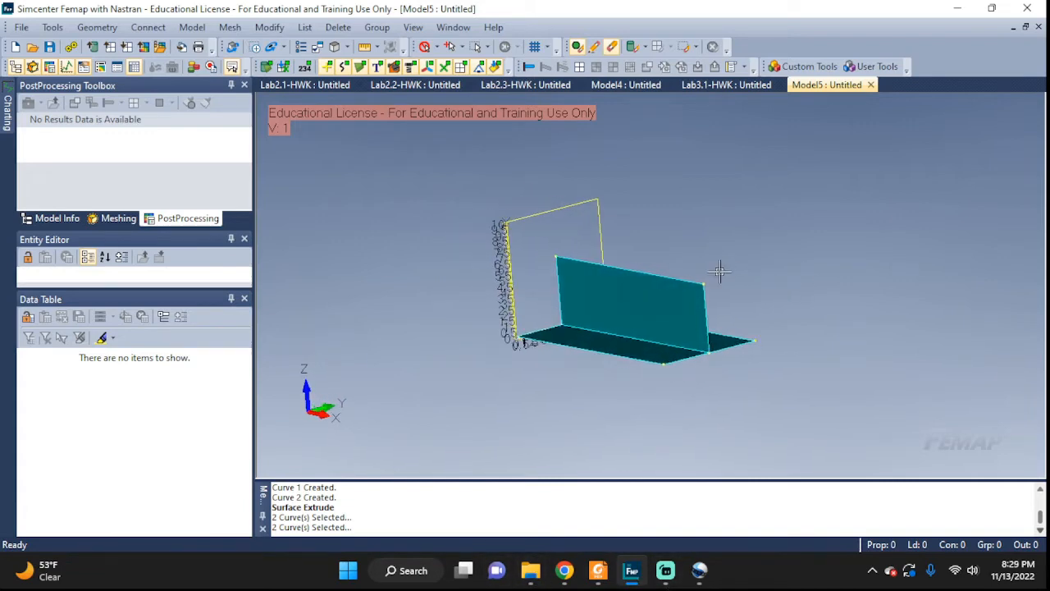
click(95, 29)
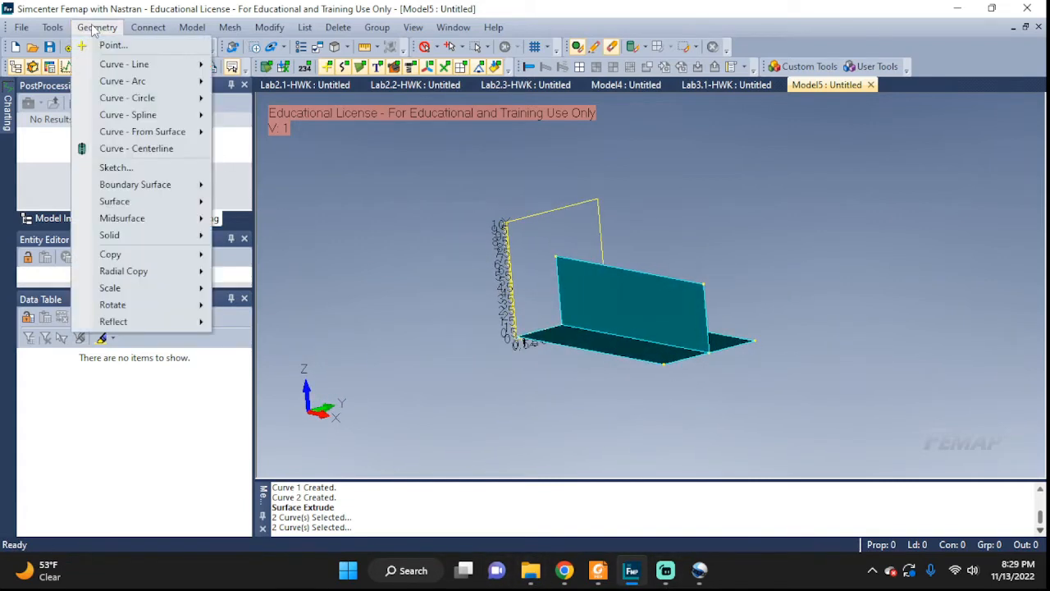
mouse_move(125, 325)
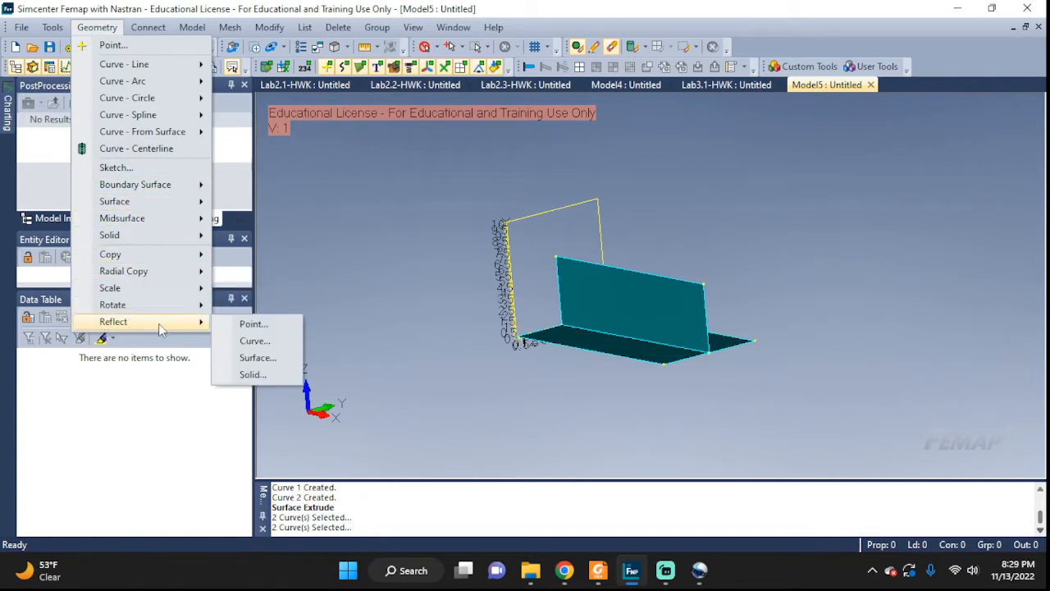
click(257, 357)
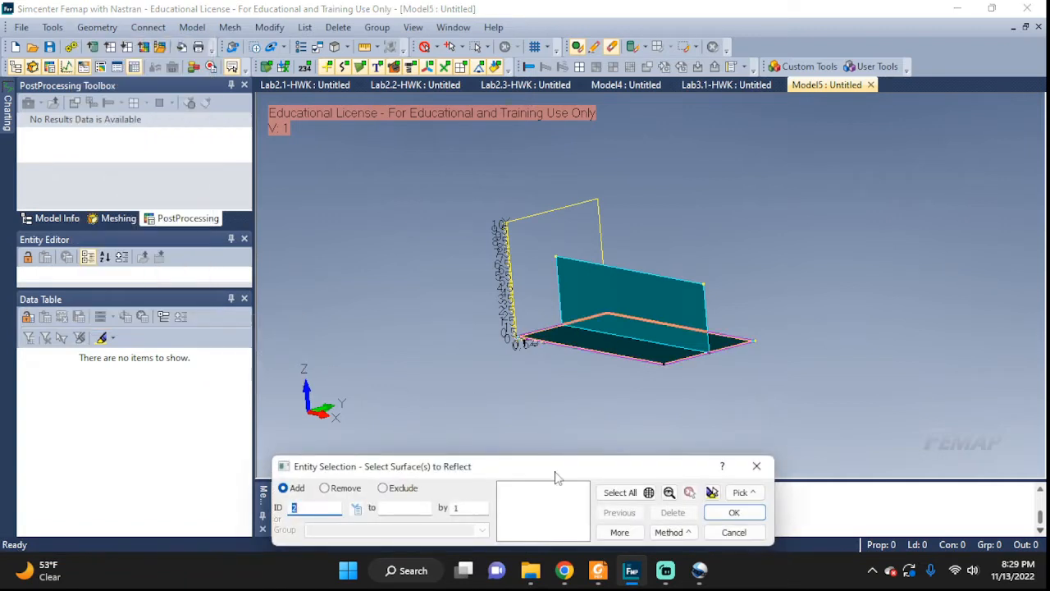
drag(555, 477, 471, 436)
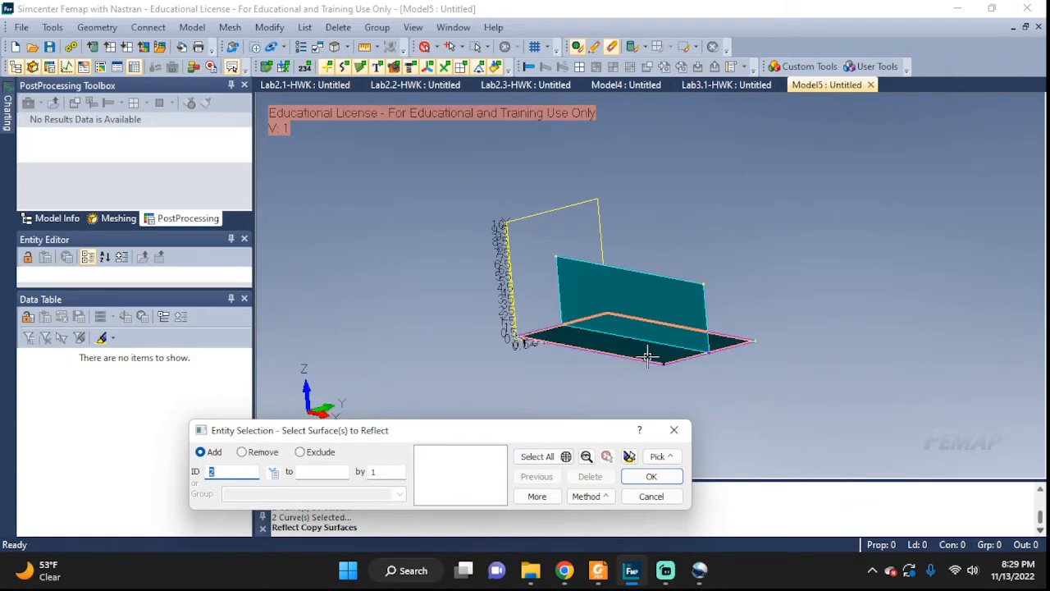
click(540, 462)
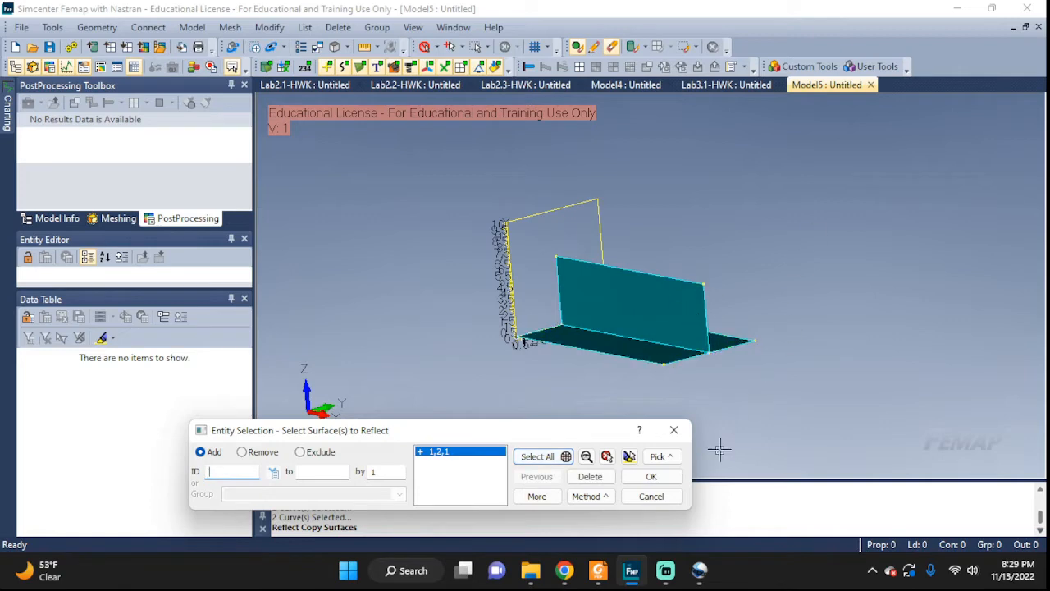
drag(545, 424, 628, 460)
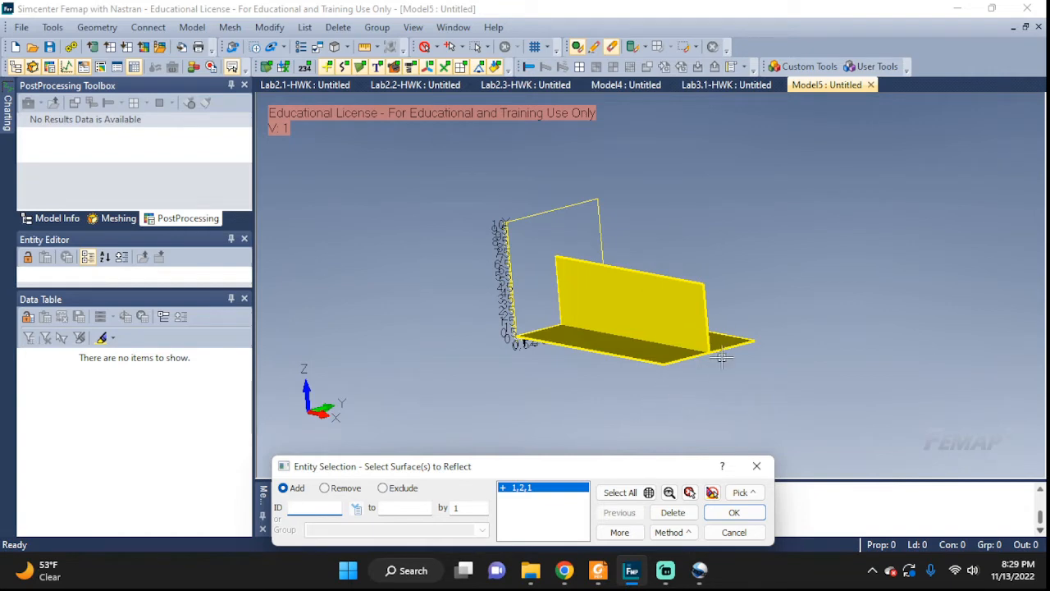
click(731, 514)
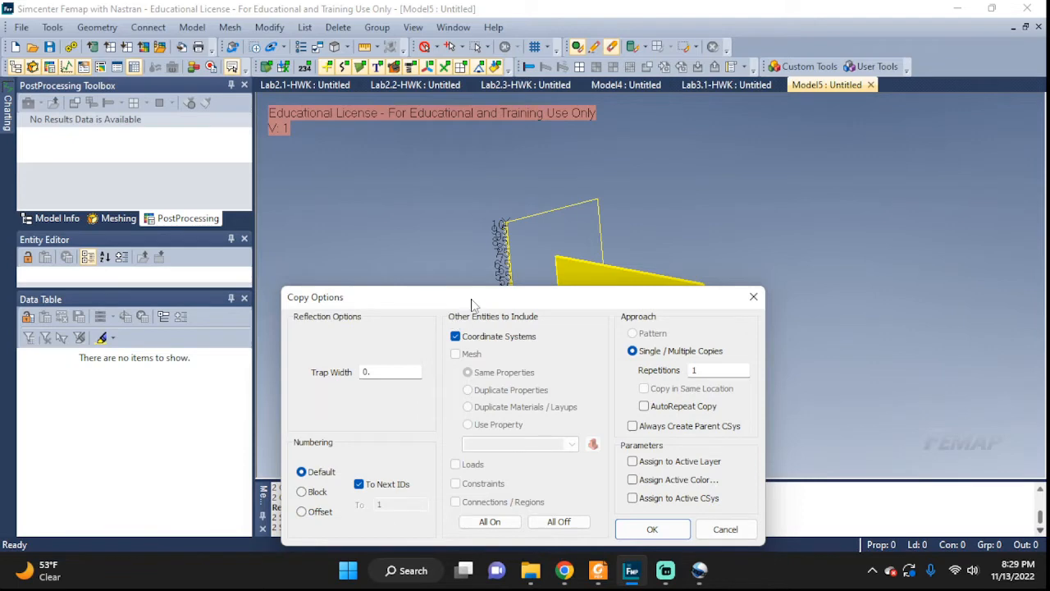
click(649, 529)
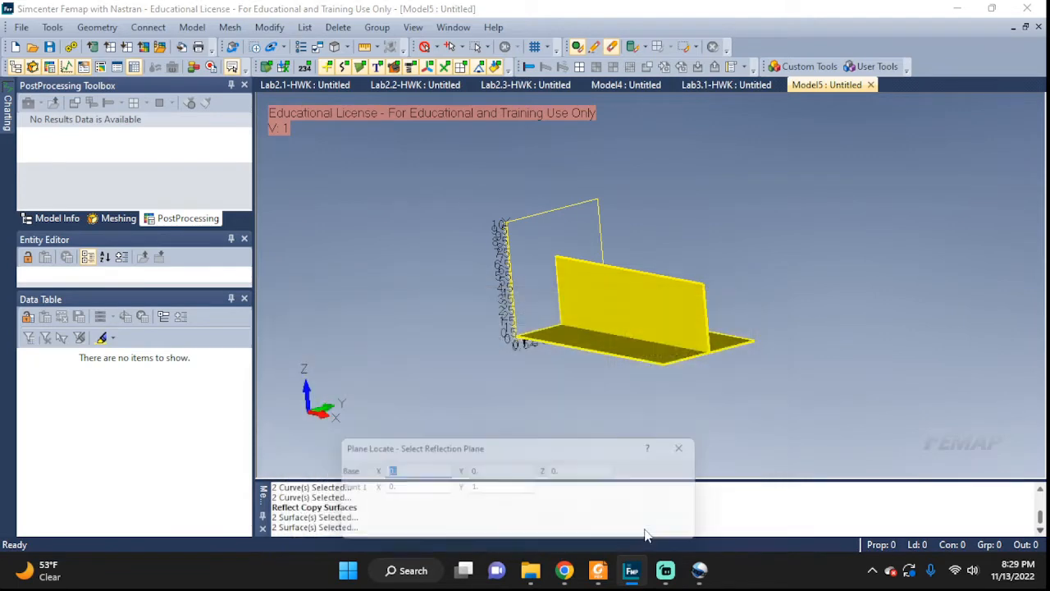
Step: Define the reflection plane by points 8 and 7 at the flange's free-end corners and 11 at the web's top, and preview it
drag(483, 453, 349, 402)
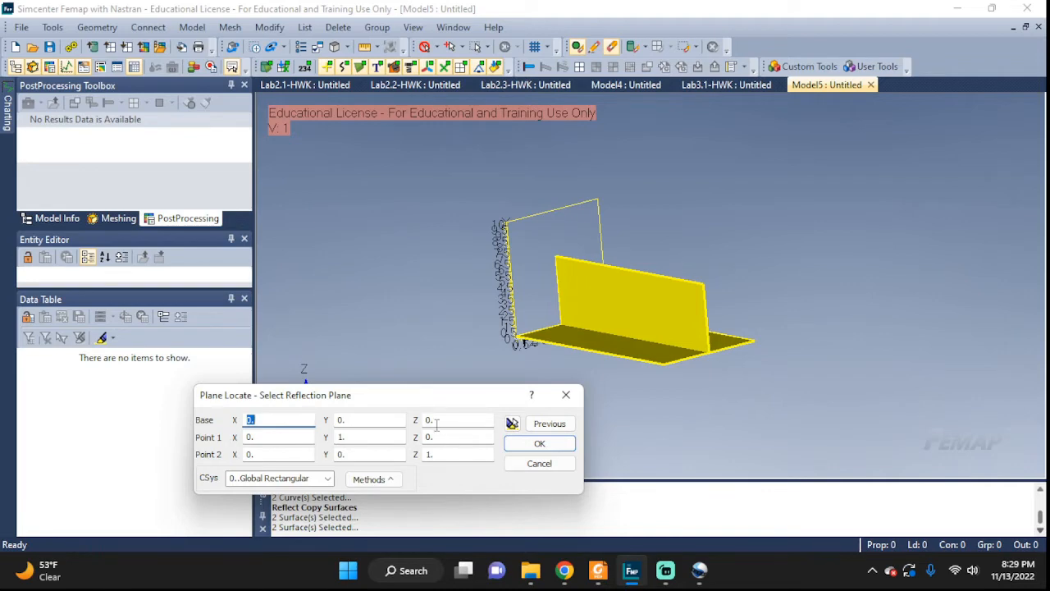
click(393, 482)
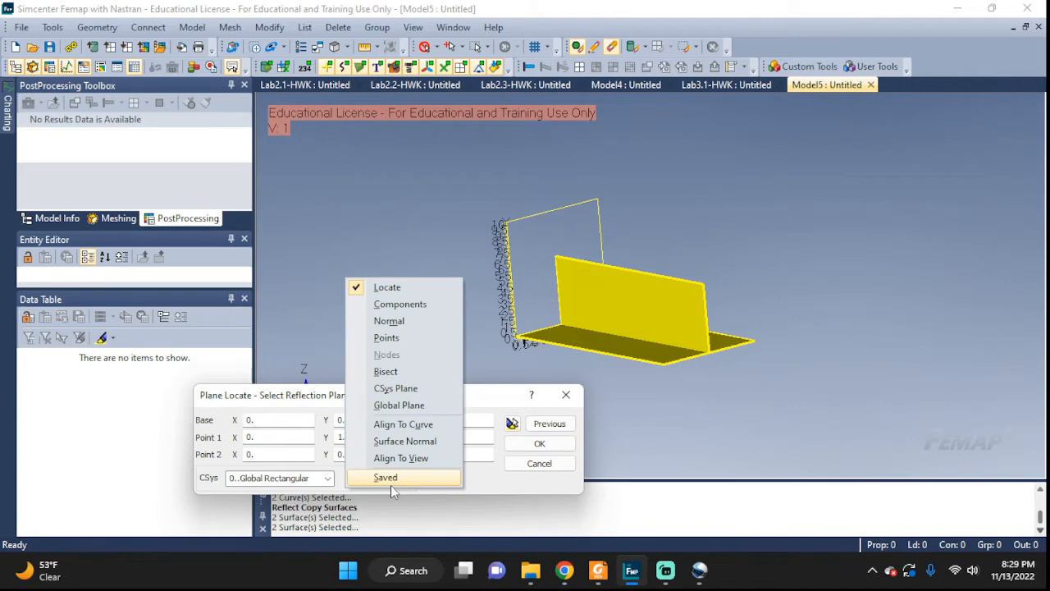
click(387, 339)
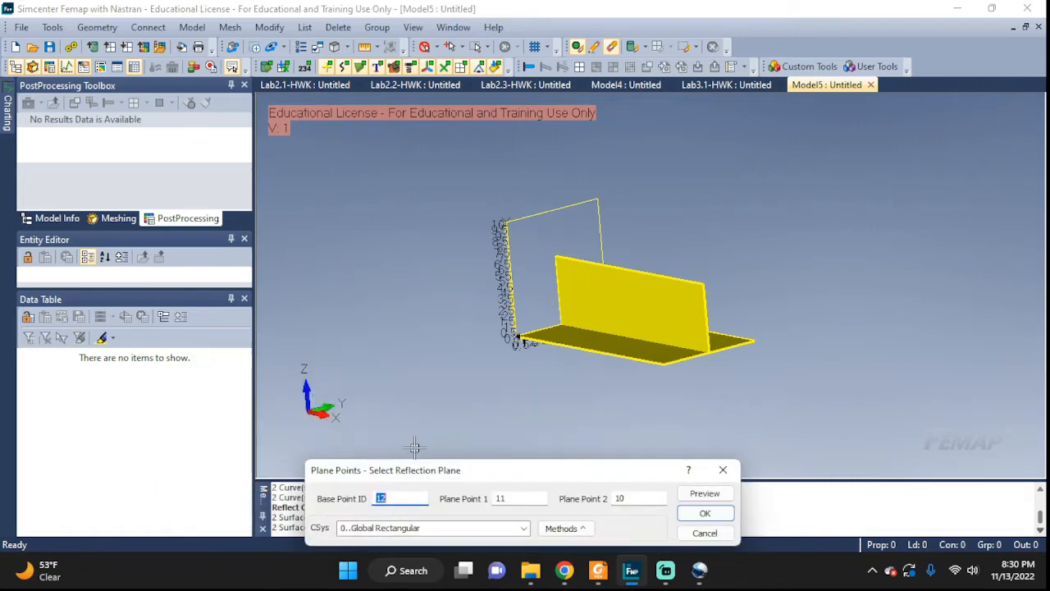
drag(461, 478, 347, 422)
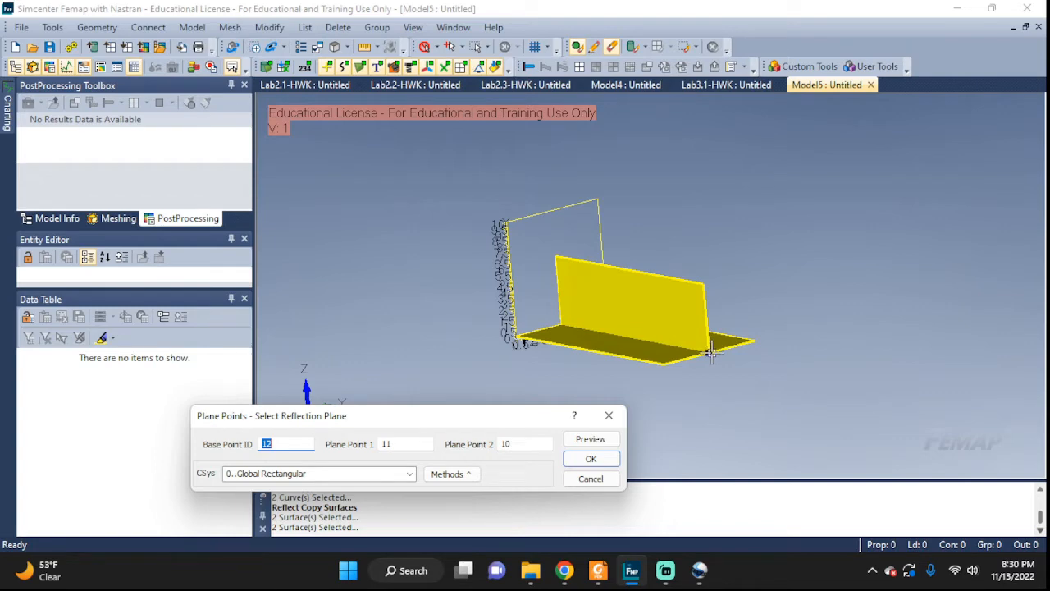
click(666, 367)
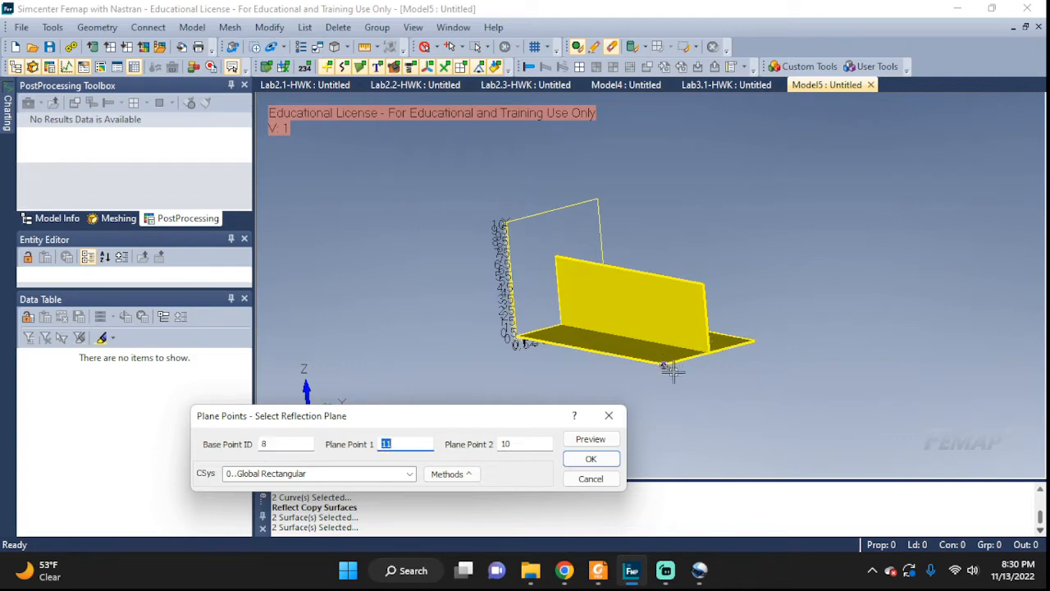
click(751, 348)
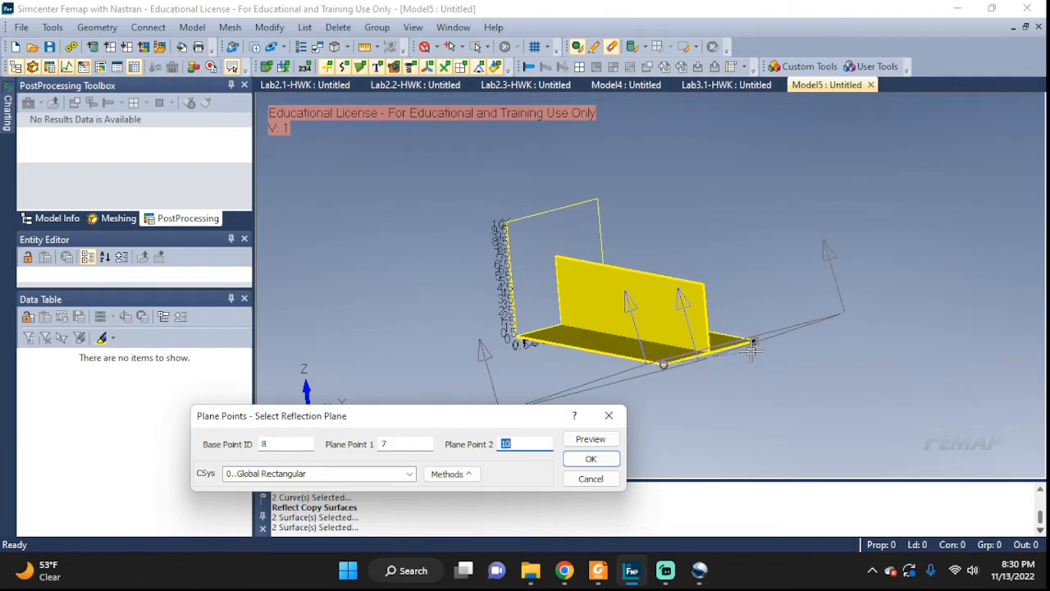
click(702, 283)
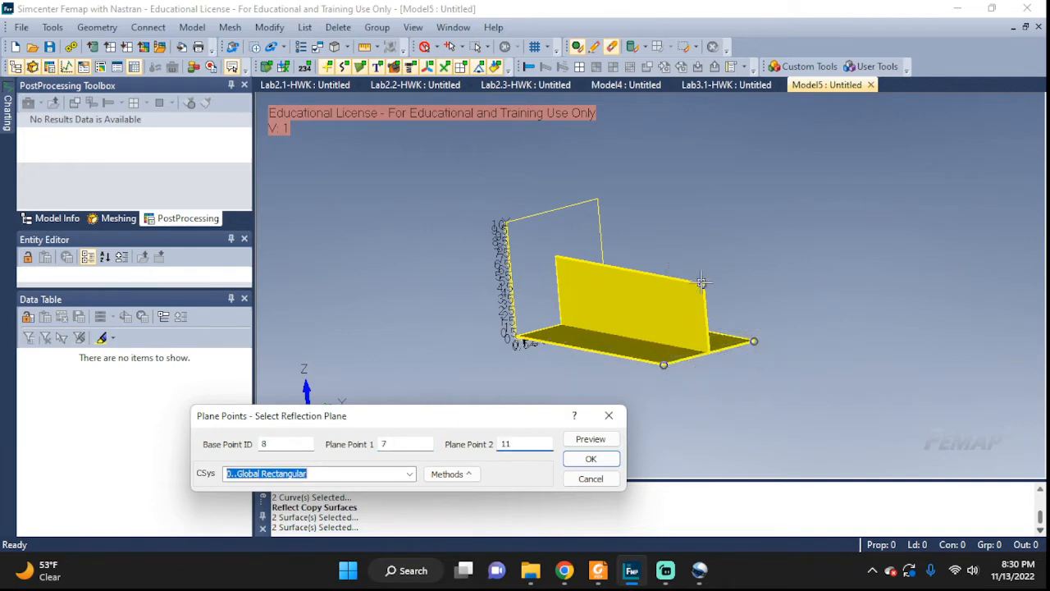
click(605, 442)
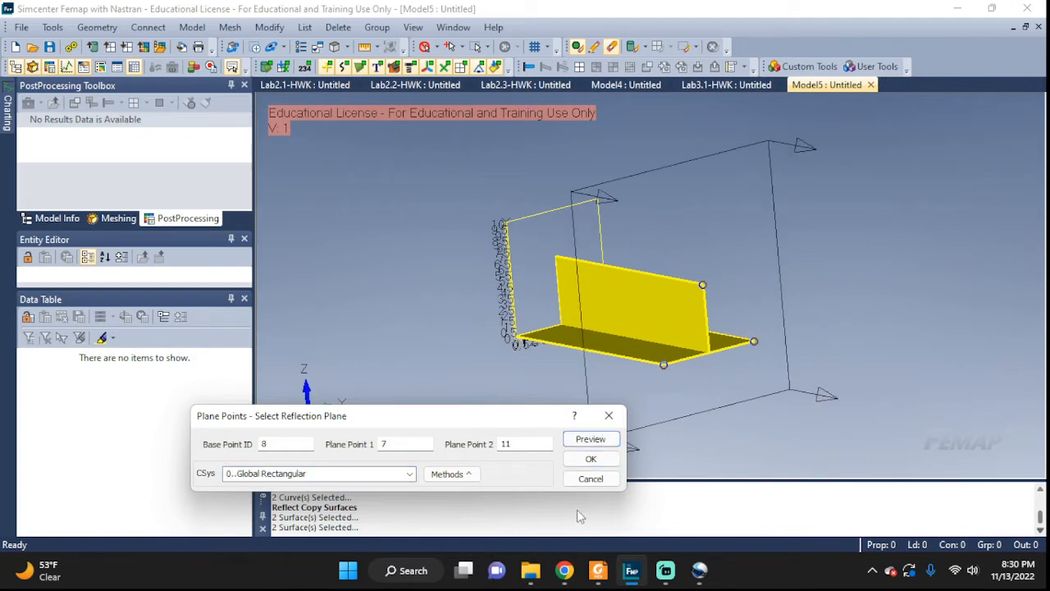
Step: Create the reflected copy of the flange and web surfaces about the previewed end plane
click(589, 459)
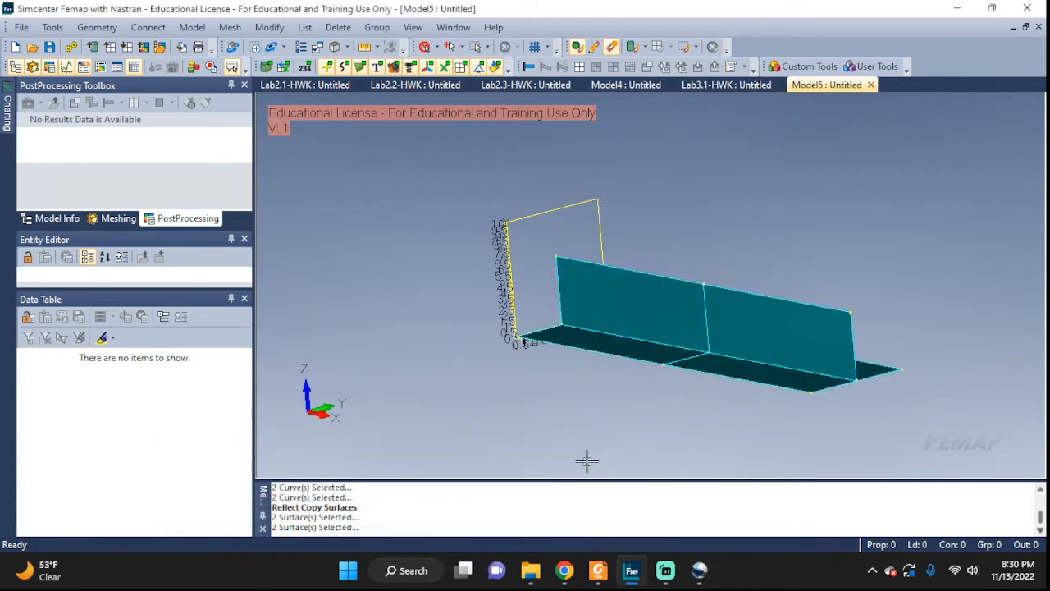
middle_drag(976, 257, 903, 263)
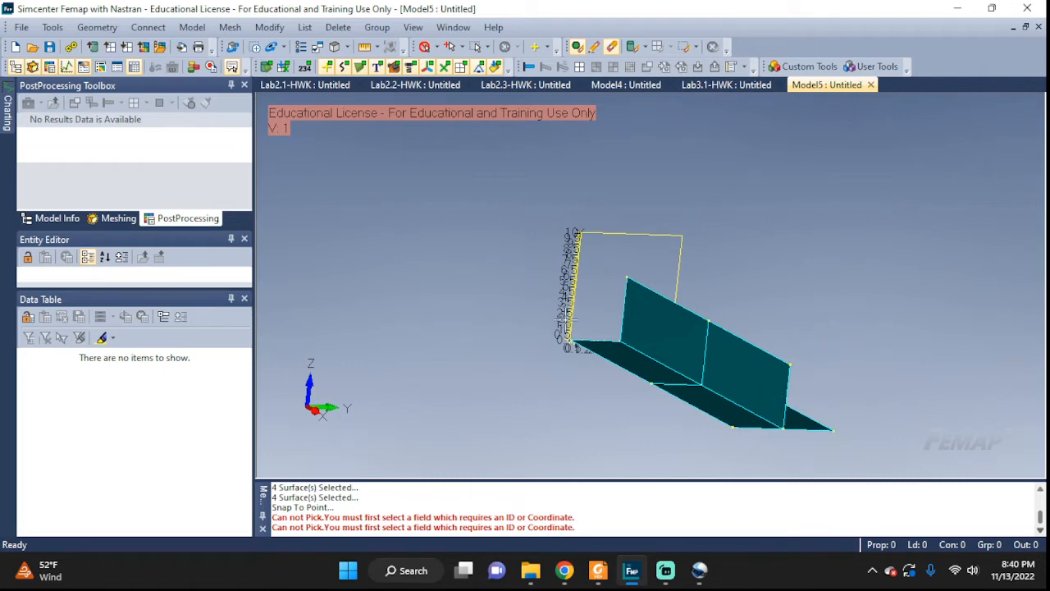
mouse_move(837, 368)
middle_down()
mouse_move(823, 348)
mouse_move(853, 363)
mouse_move(851, 380)
middle_up()
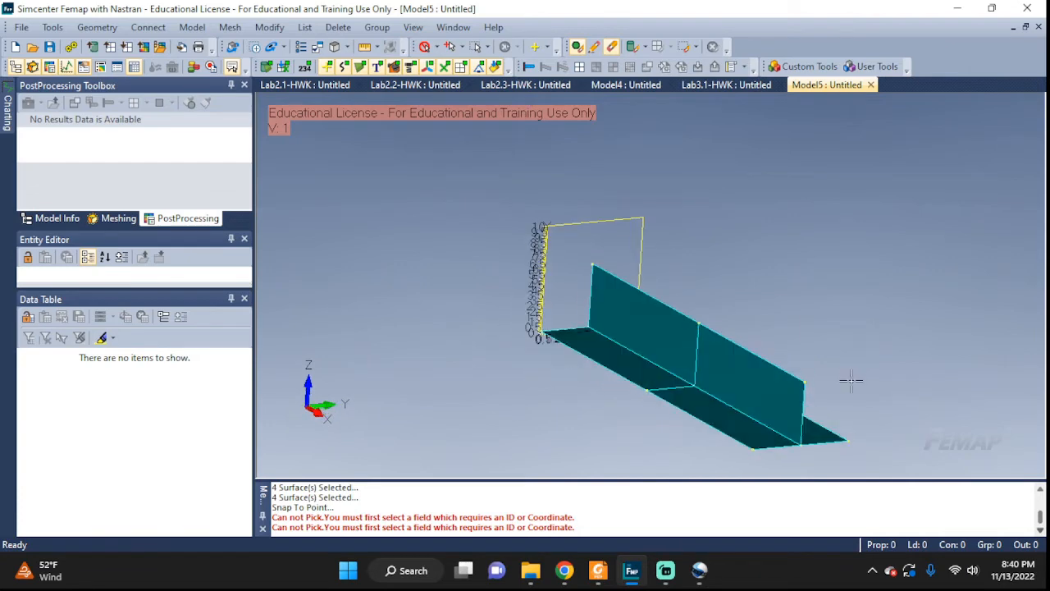
Step: Start a reflected copy of all four flange and web surfaces with the default copy options and one repetition
click(96, 27)
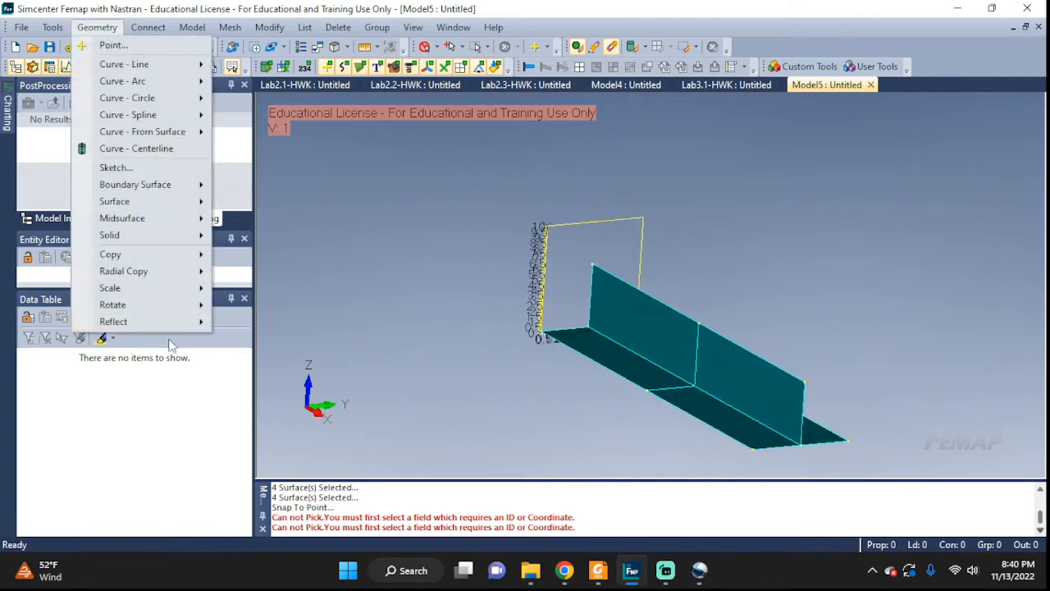
mouse_move(177, 324)
click(255, 357)
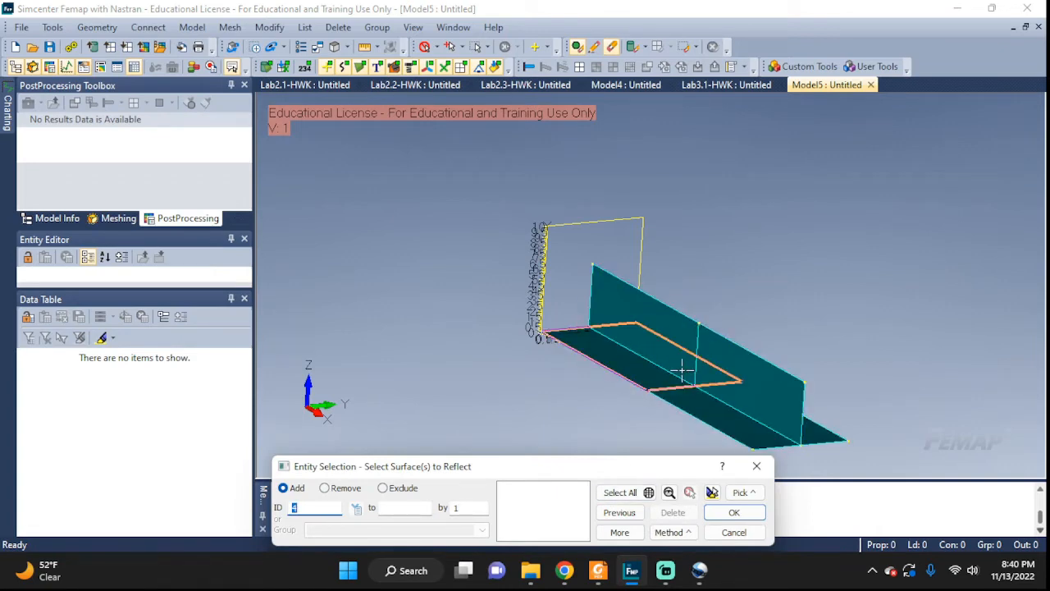
click(634, 494)
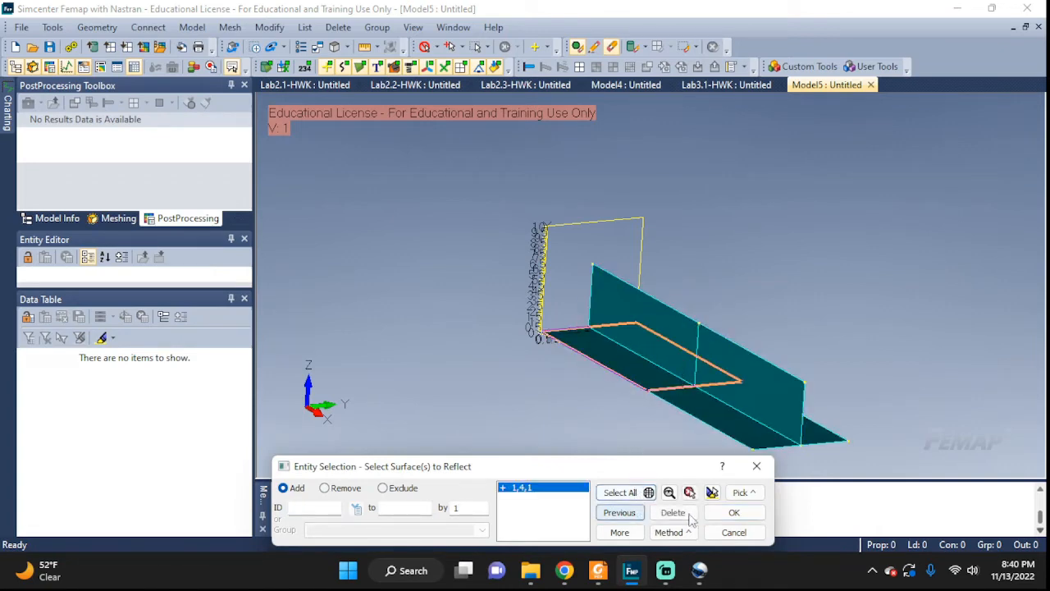
click(730, 513)
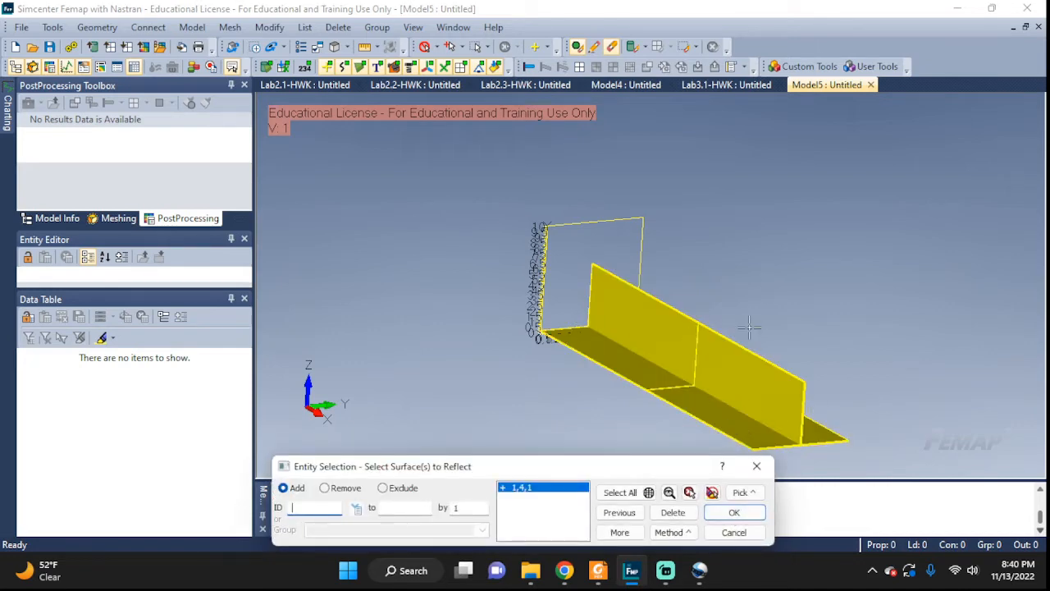
click(734, 513)
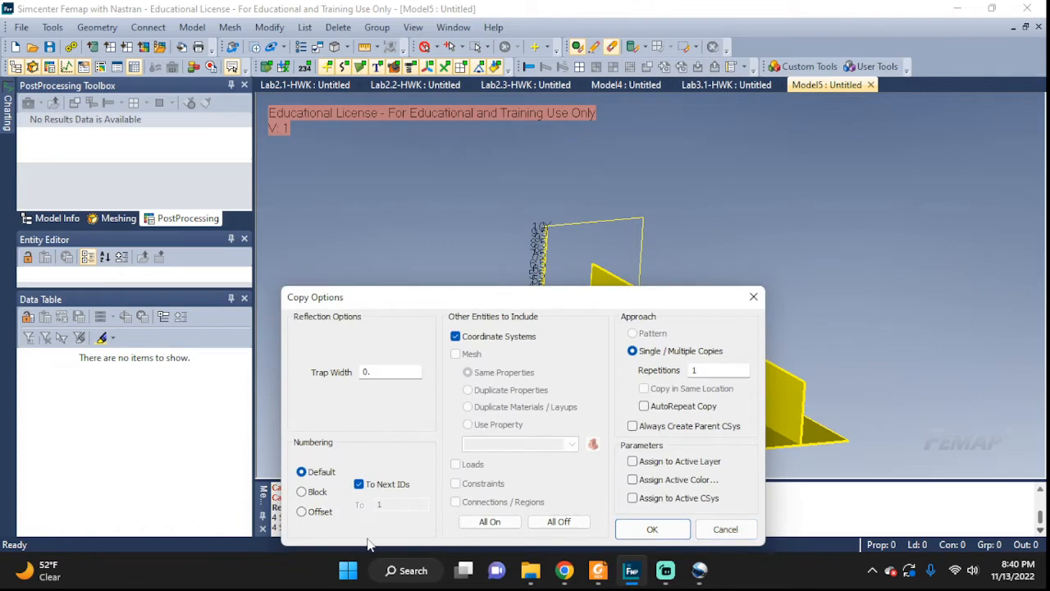
click(624, 532)
mouse_move(625, 582)
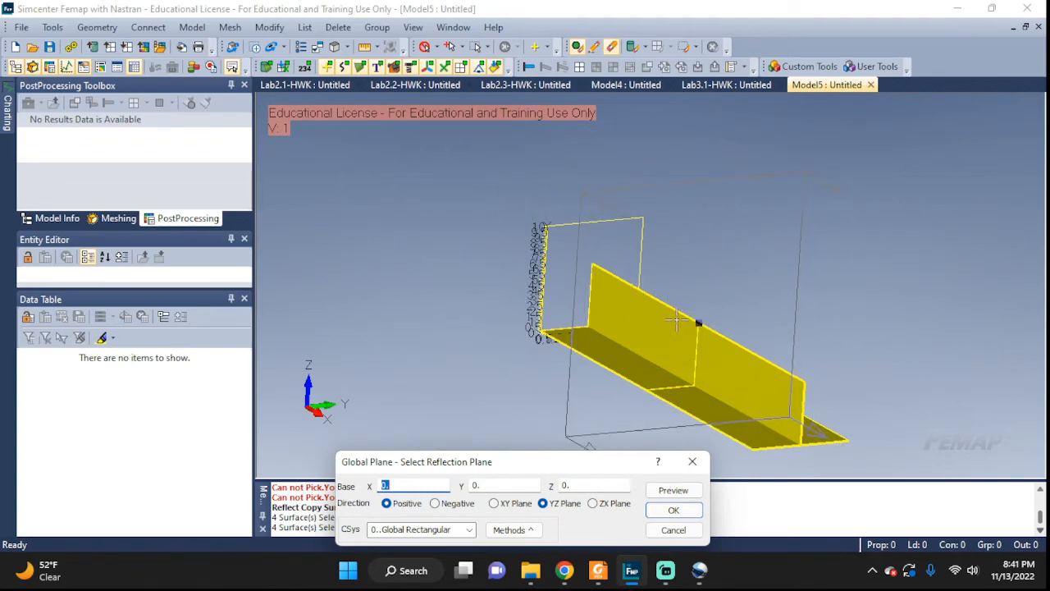
Step: Define the reflection plane as the positive global XY plane and snap picks to points
click(509, 530)
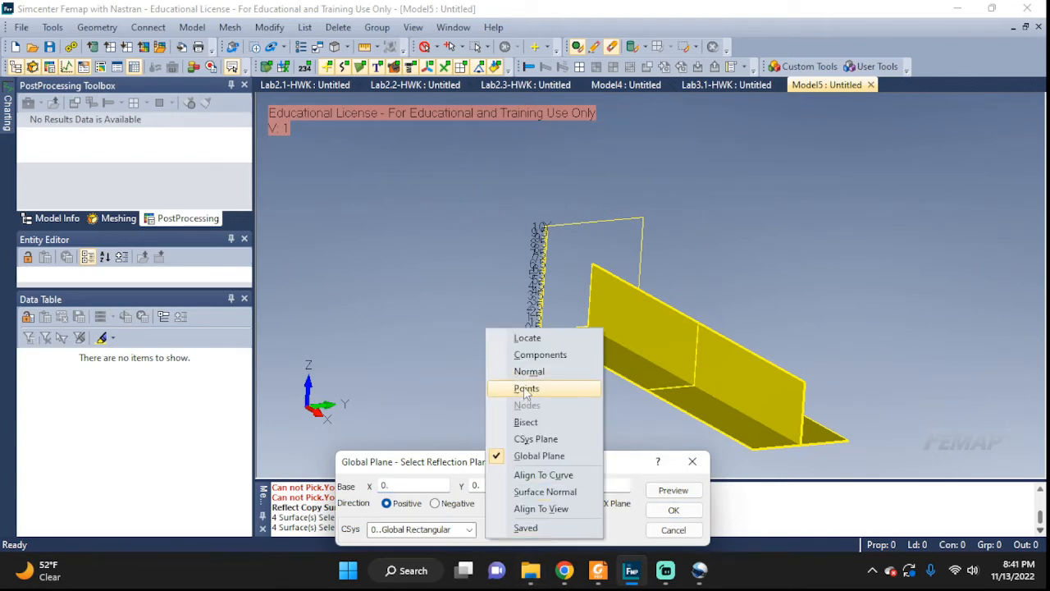
click(536, 456)
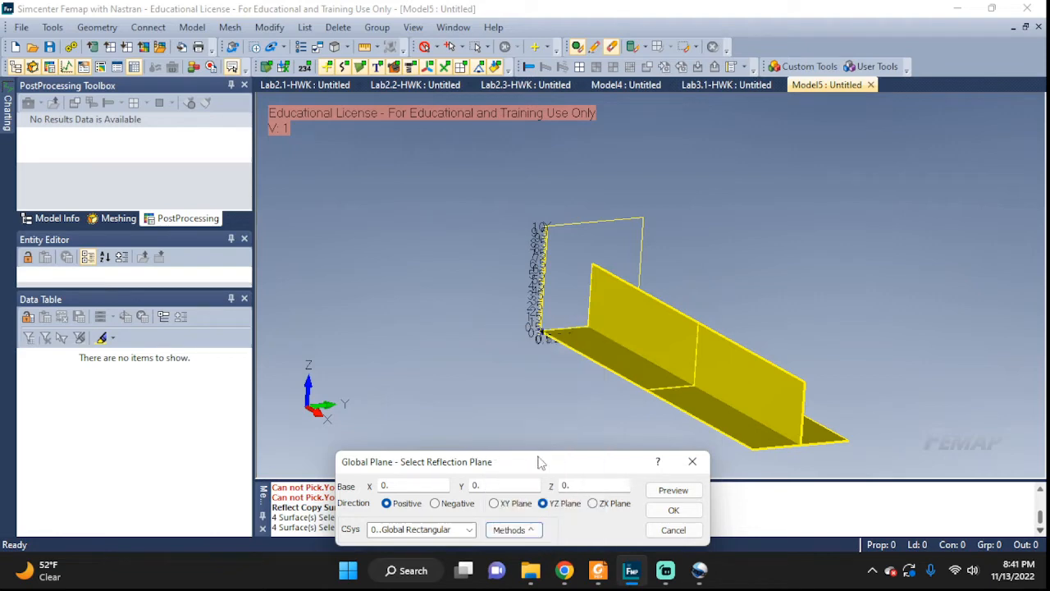
middle_drag(620, 434, 694, 403)
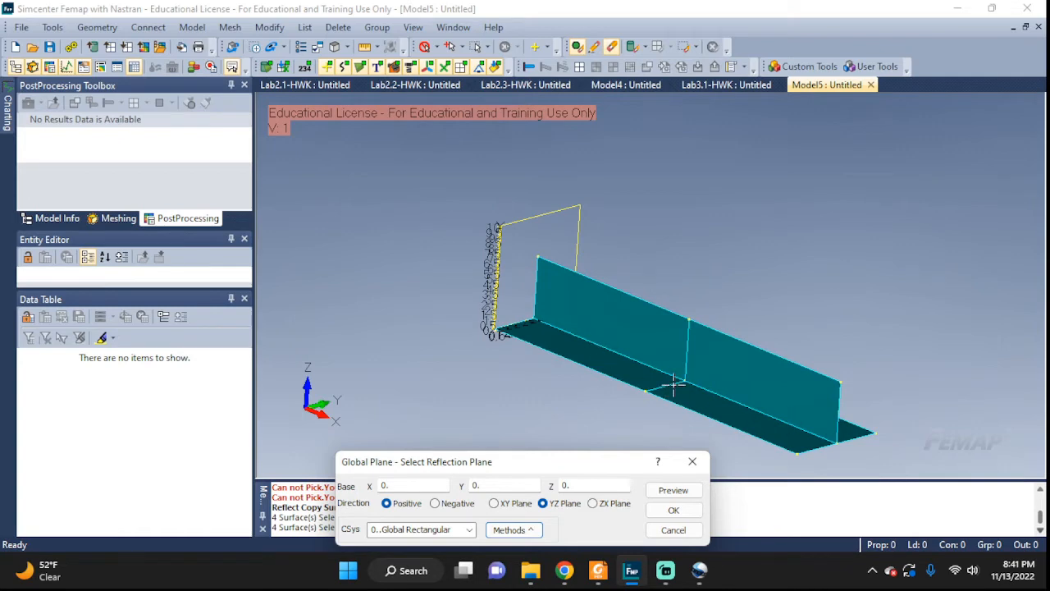
click(517, 529)
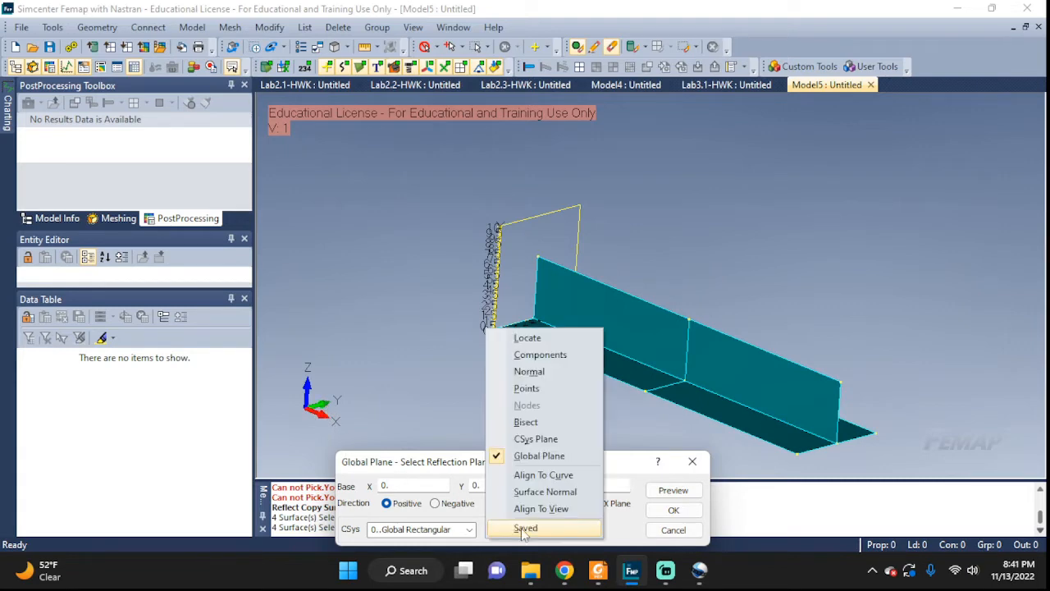
click(532, 462)
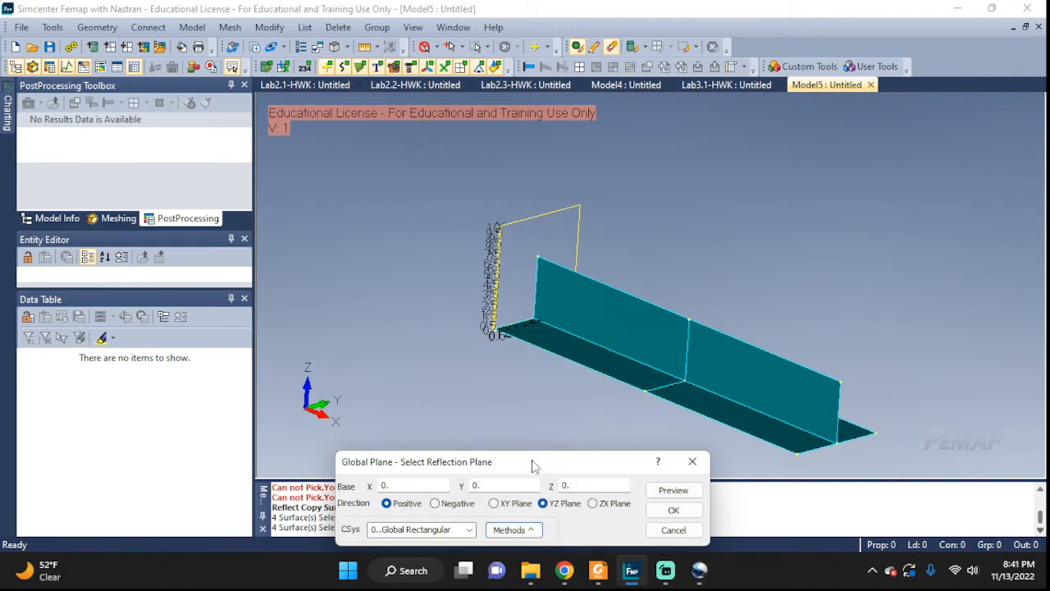
click(493, 503)
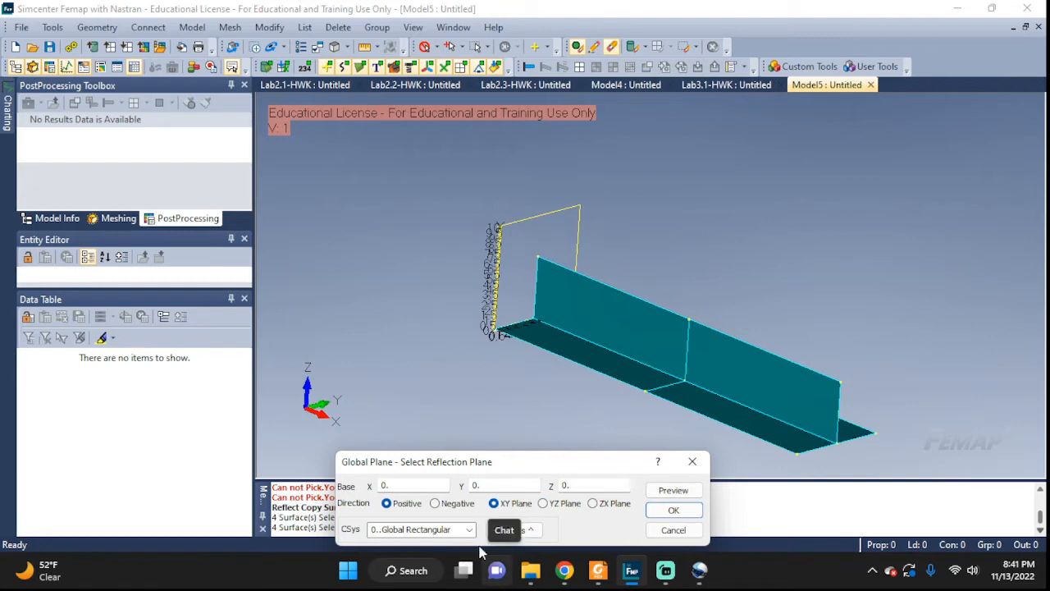
right_click(557, 372)
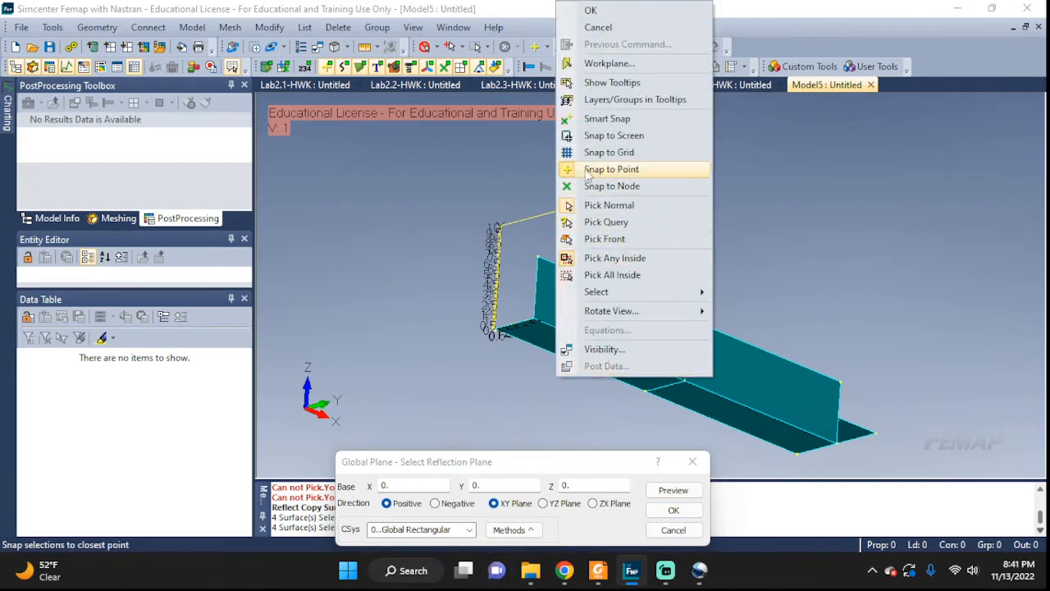
click(632, 170)
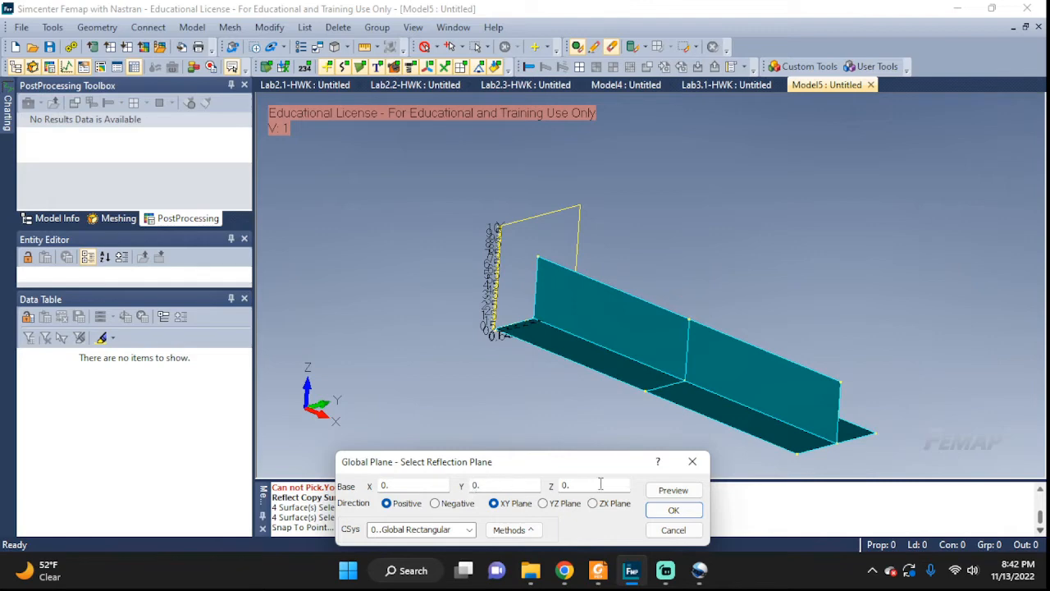
Step: Try to pick the web's top corner at the origin end as the reflection plane's base
click(540, 257)
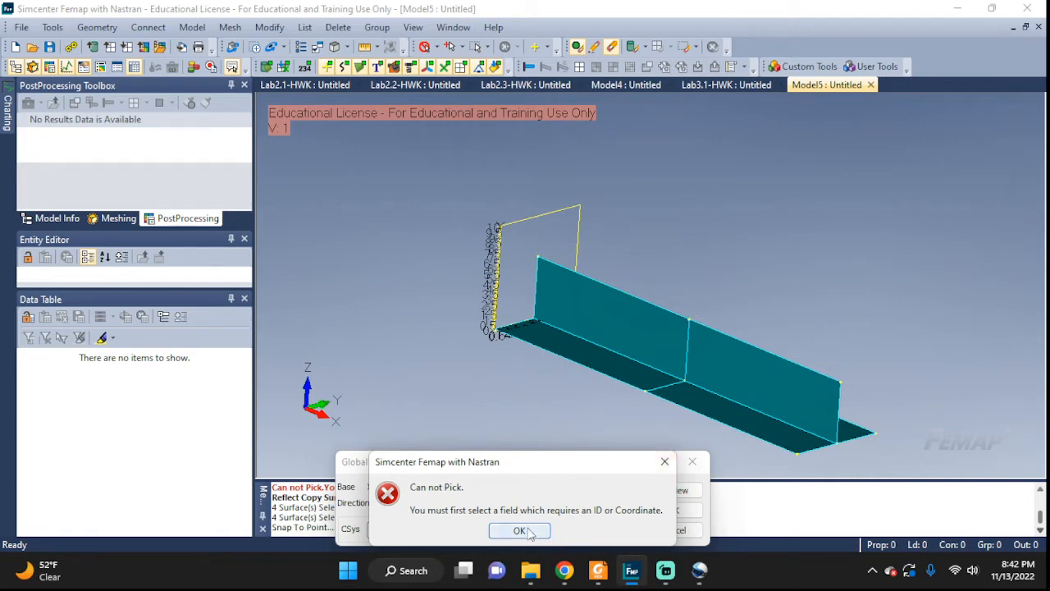
click(522, 531)
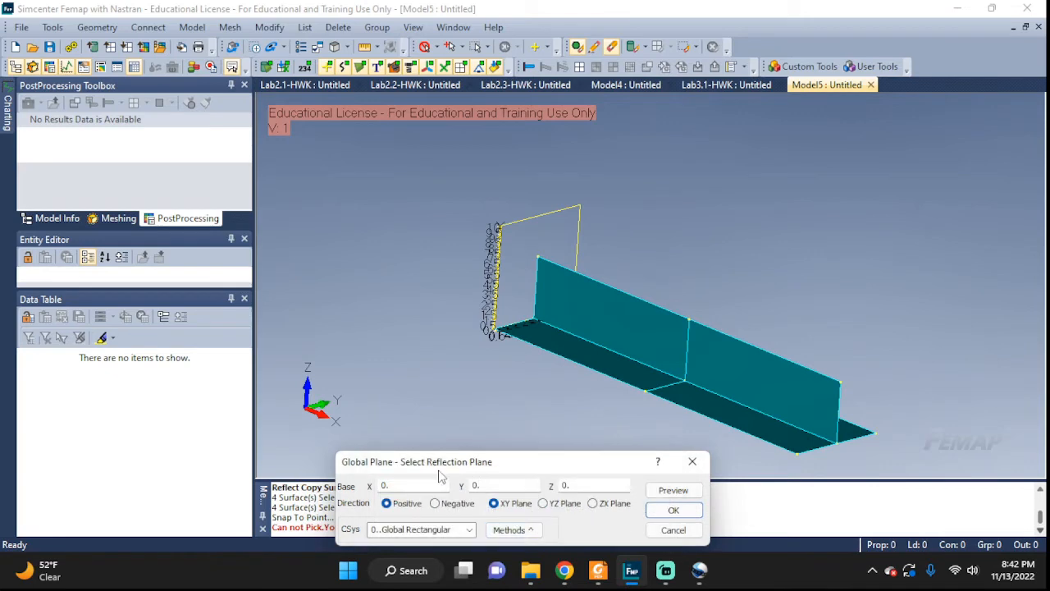
click(529, 273)
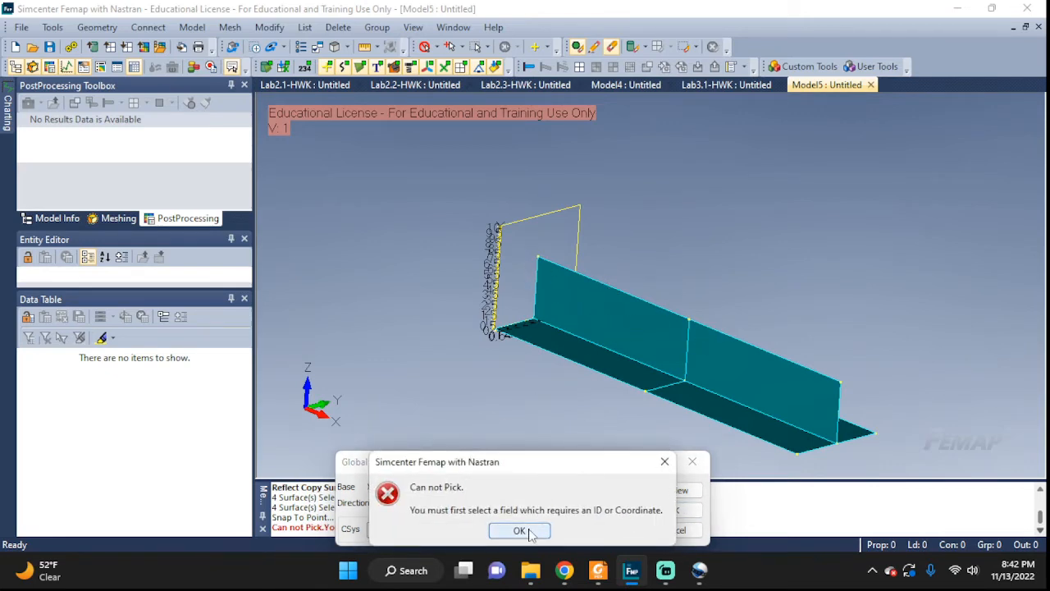
click(520, 531)
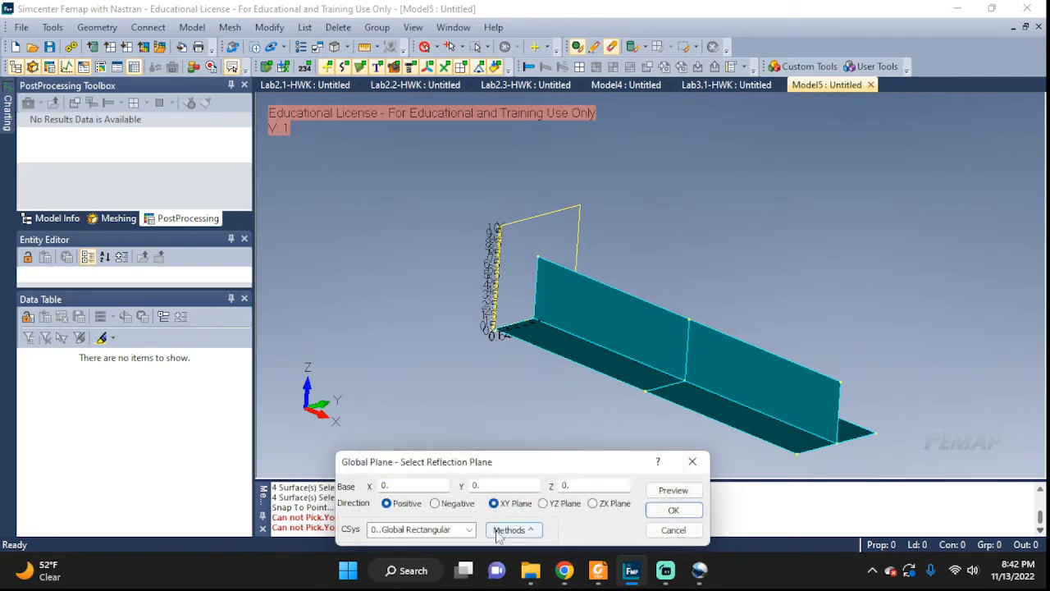
Step: Base the reflection plane at point 18 on the web's top far corner, preview it and reflect the surfaces
click(395, 483)
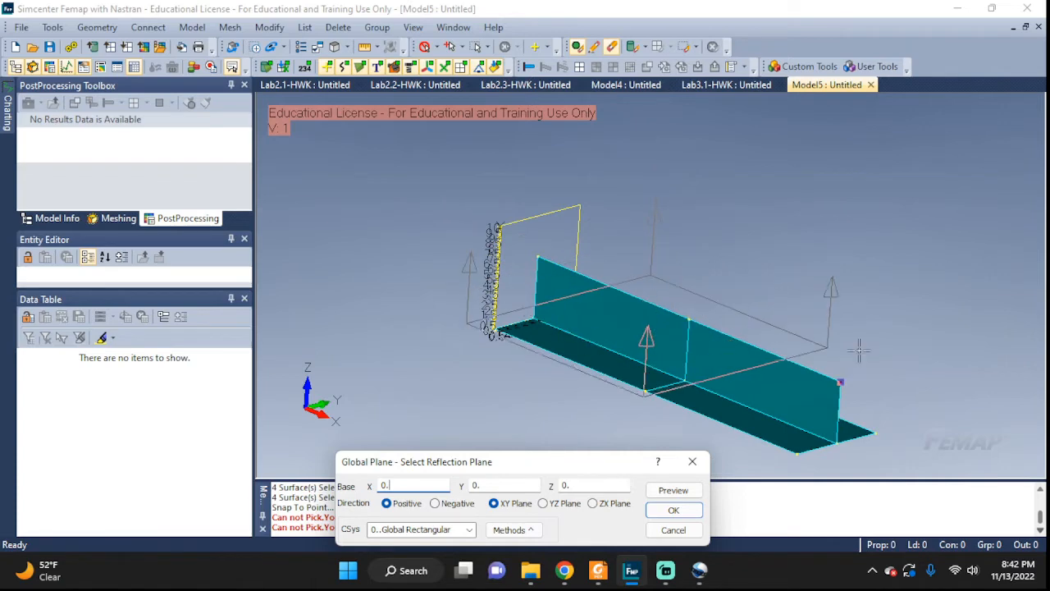
click(842, 380)
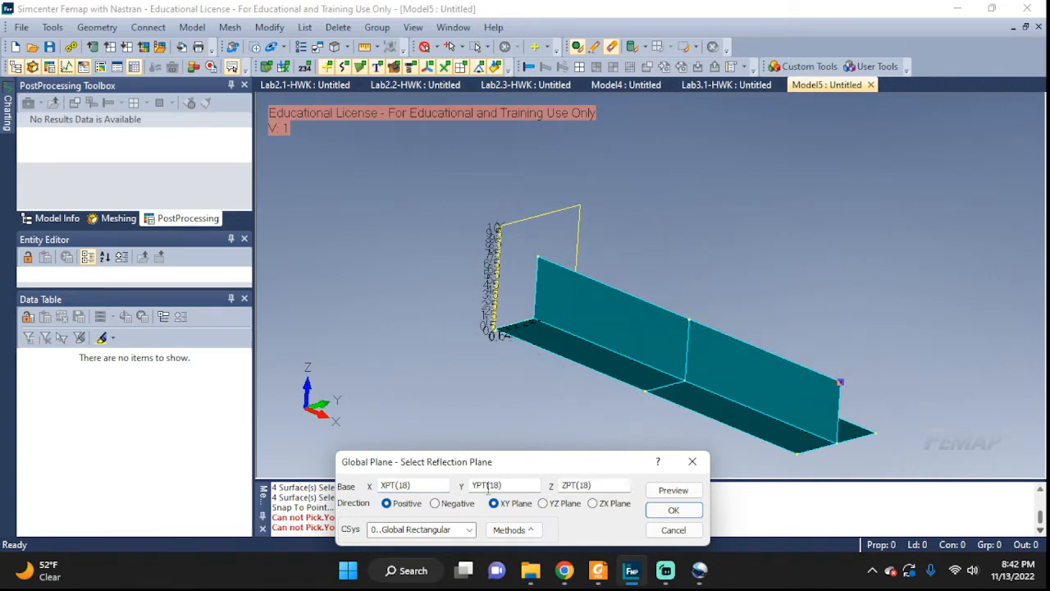
click(674, 490)
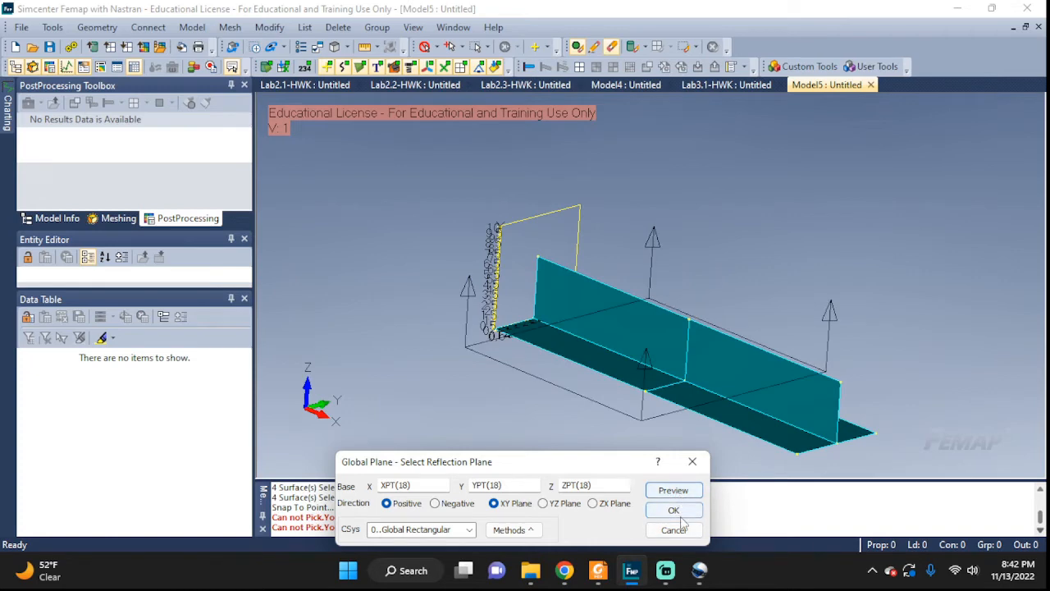
click(674, 510)
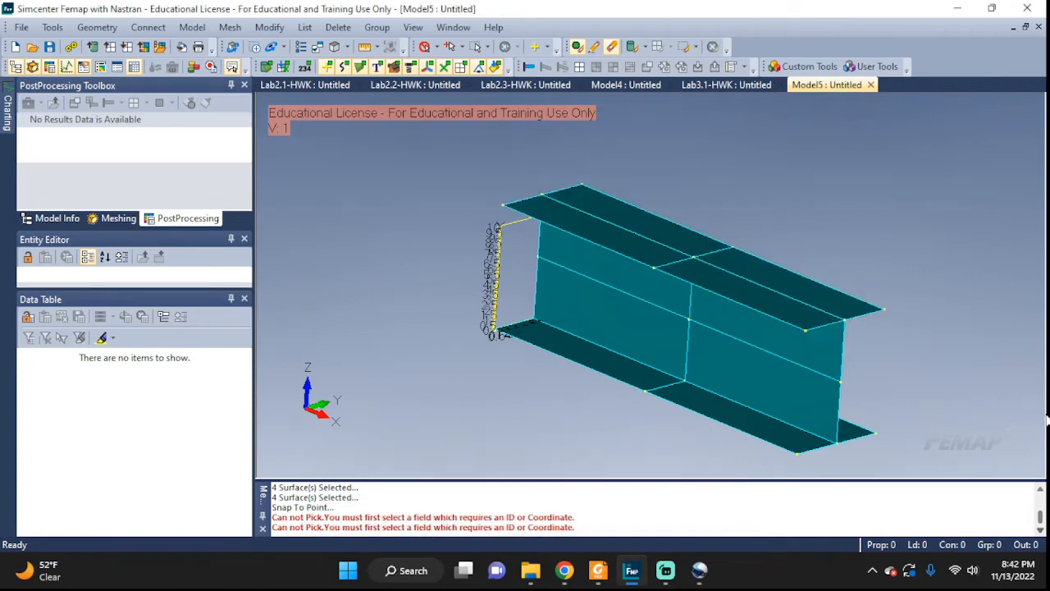
Step: Try to center a center-radius circle at the midpoint of curve 7, the web's mid-height line in the origin-end half
middle_drag(959, 410, 911, 387)
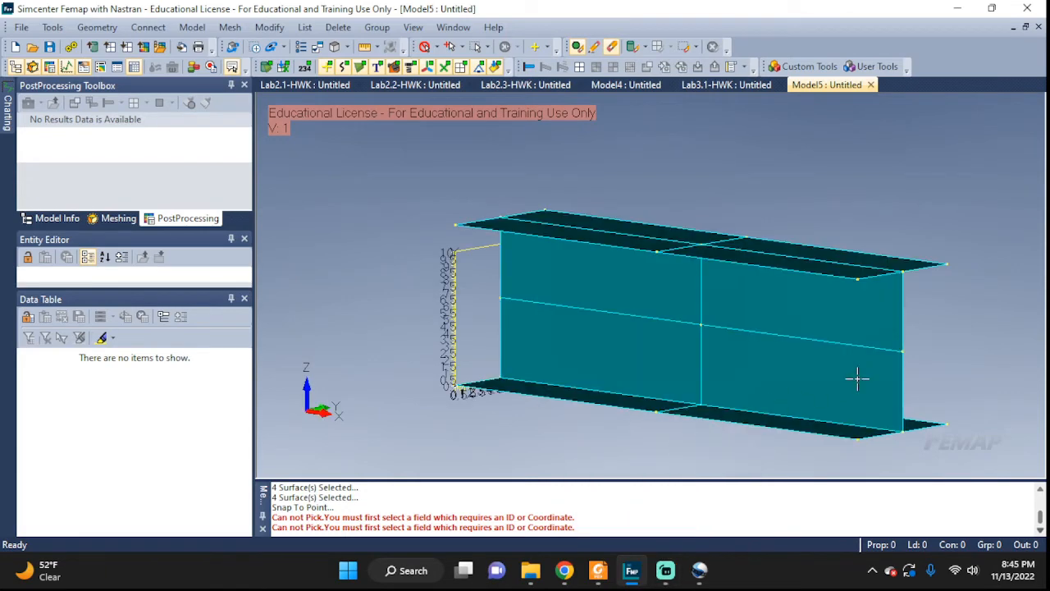
middle_drag(857, 378, 835, 378)
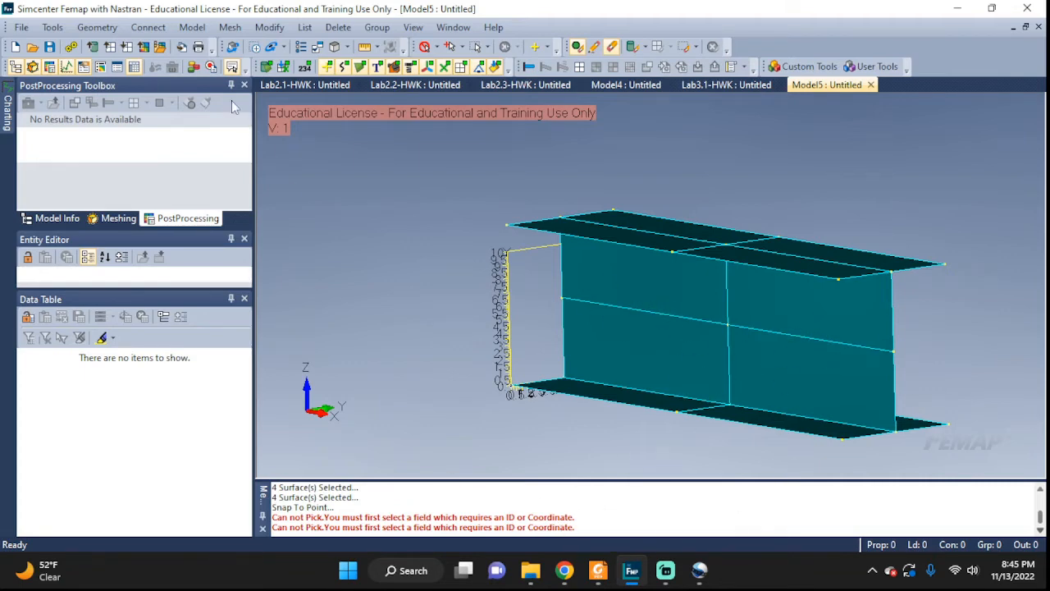
click(97, 27)
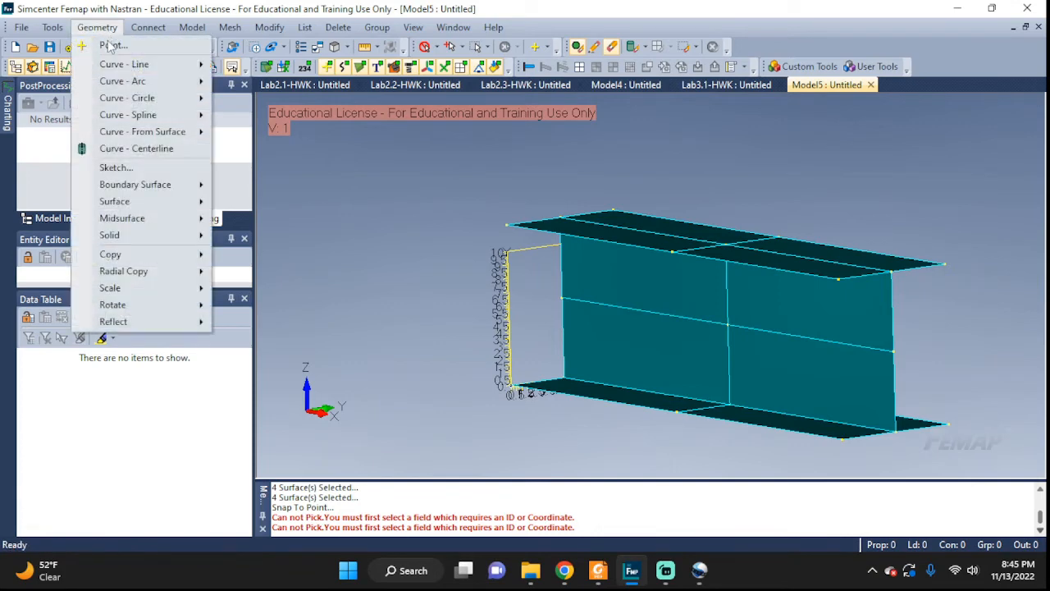
mouse_move(123, 98)
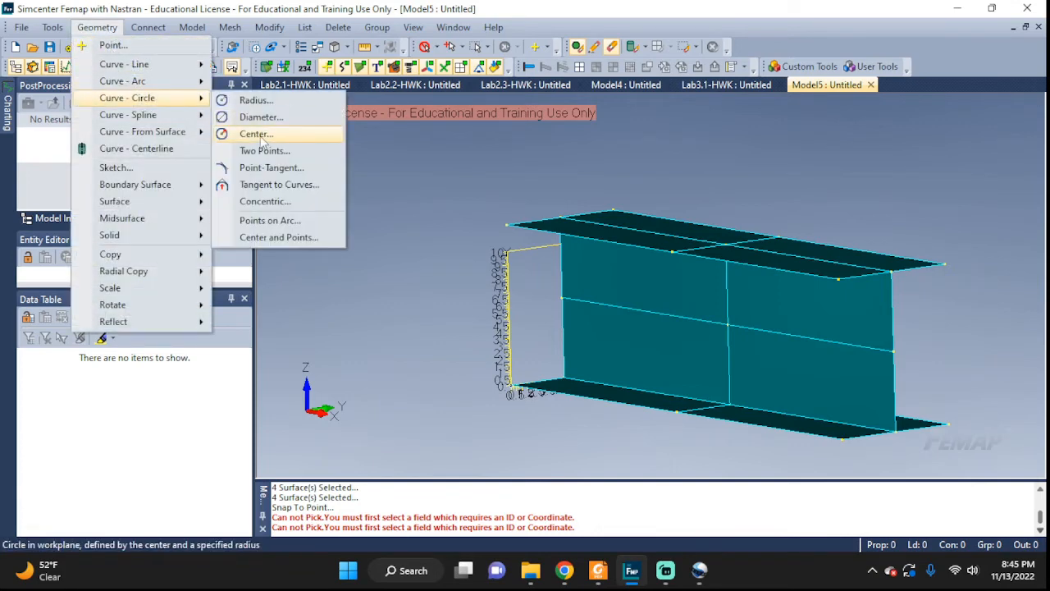
click(259, 135)
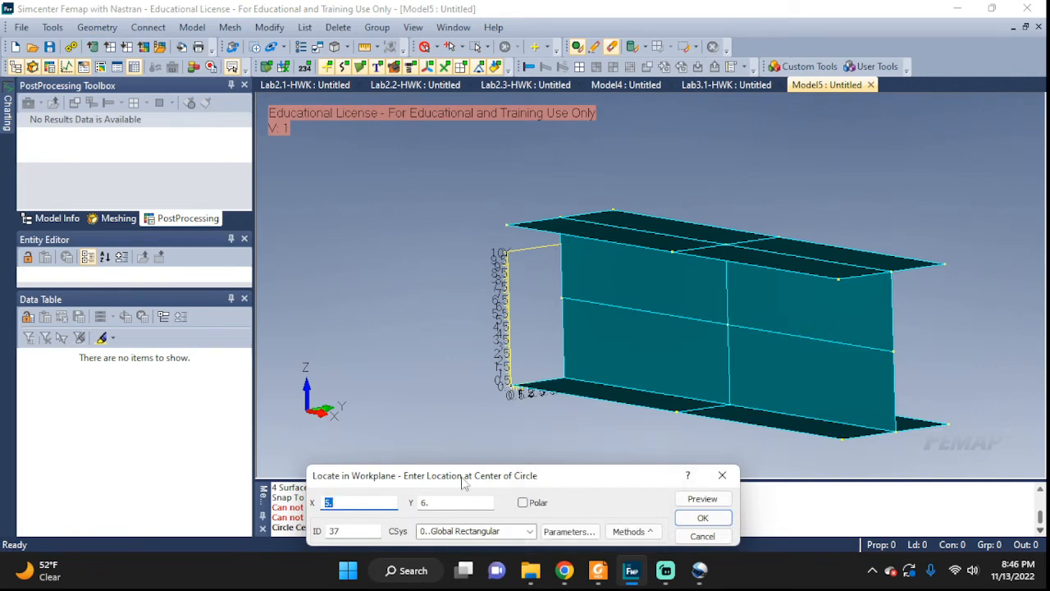
click(631, 531)
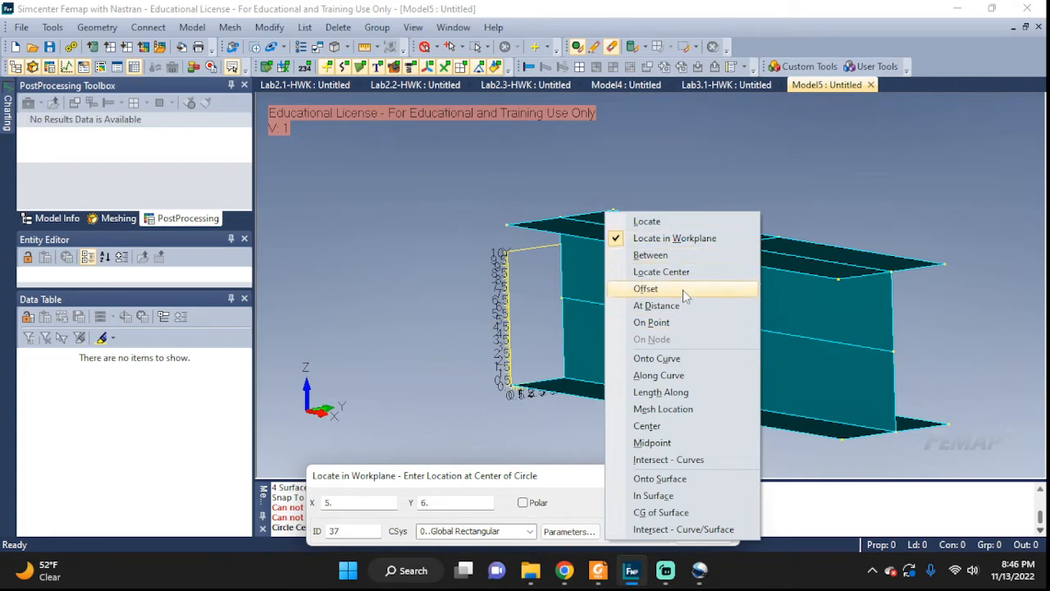
click(652, 443)
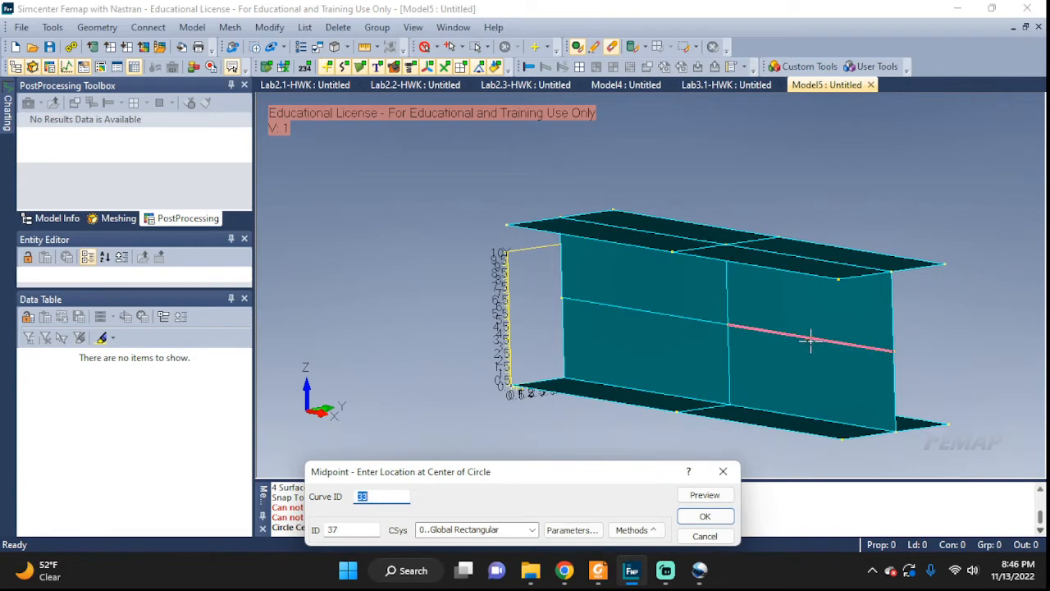
click(638, 310)
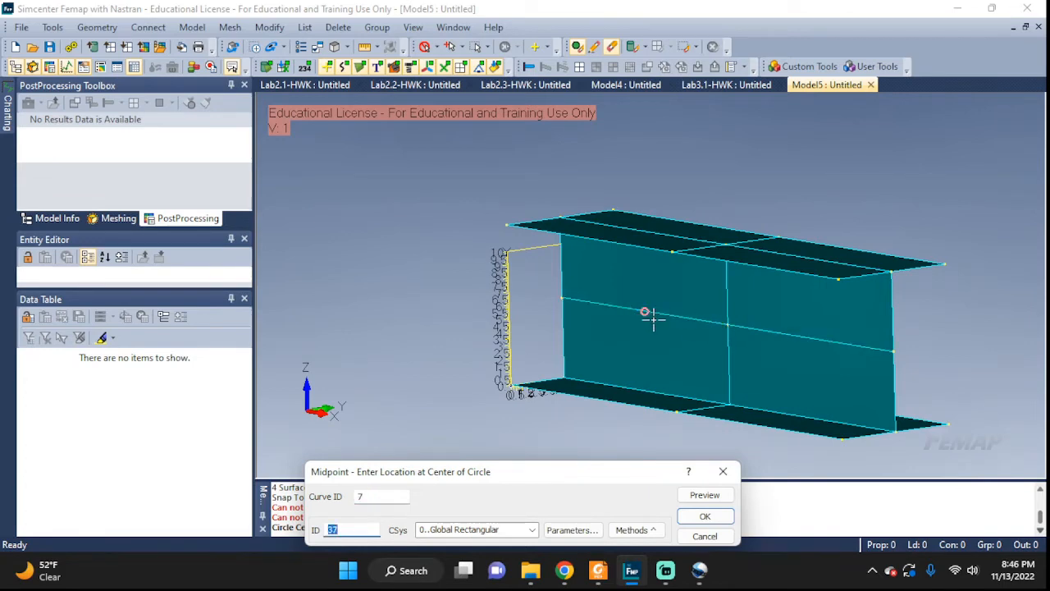
click(708, 517)
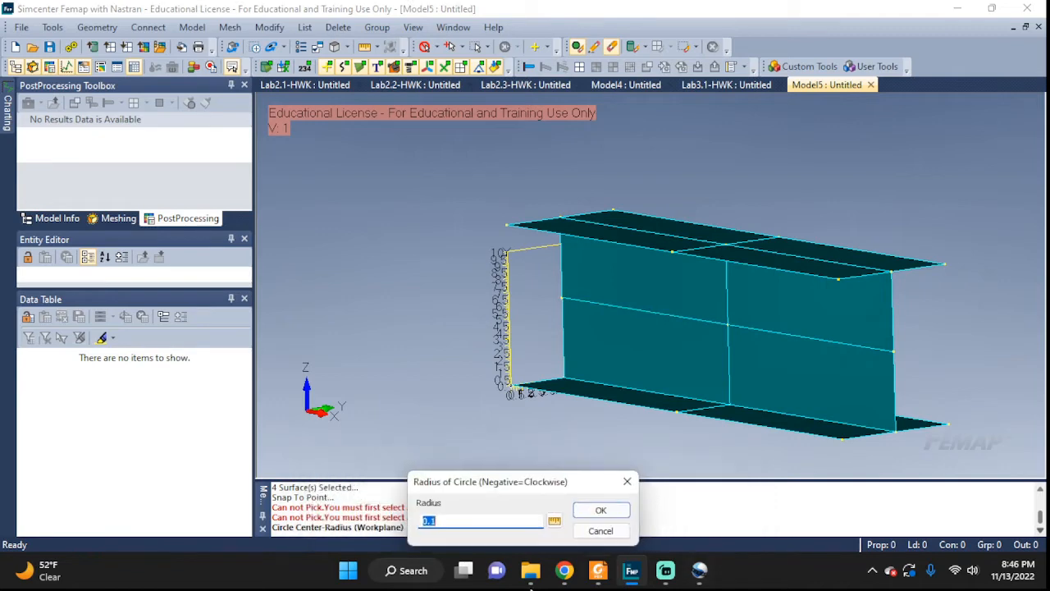
Step: Try to draw the circle with a radius on the current workplane, end circle creation and undo it
mouse_move(532, 571)
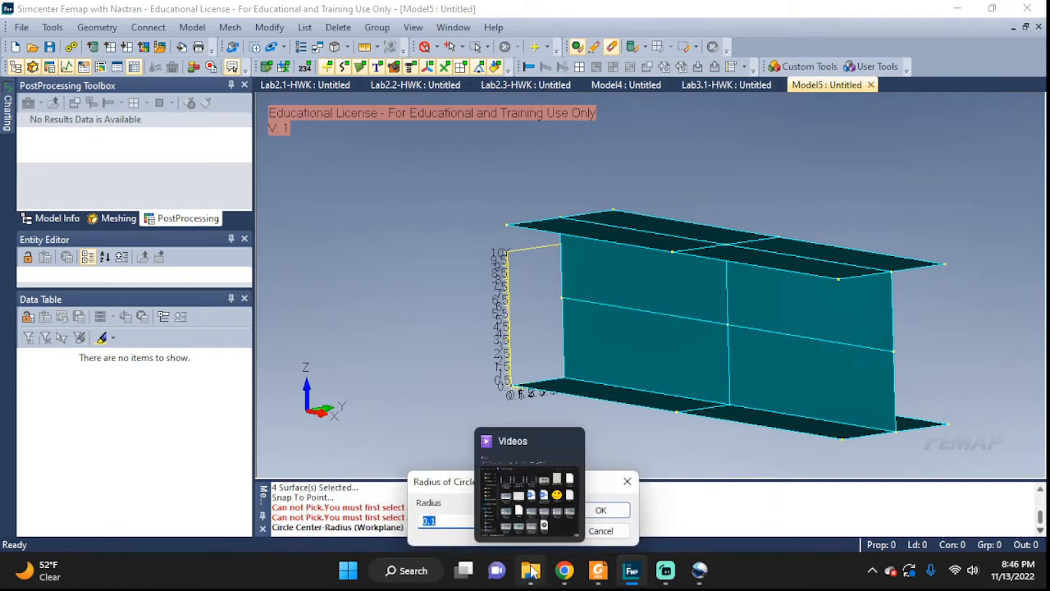
text(5)
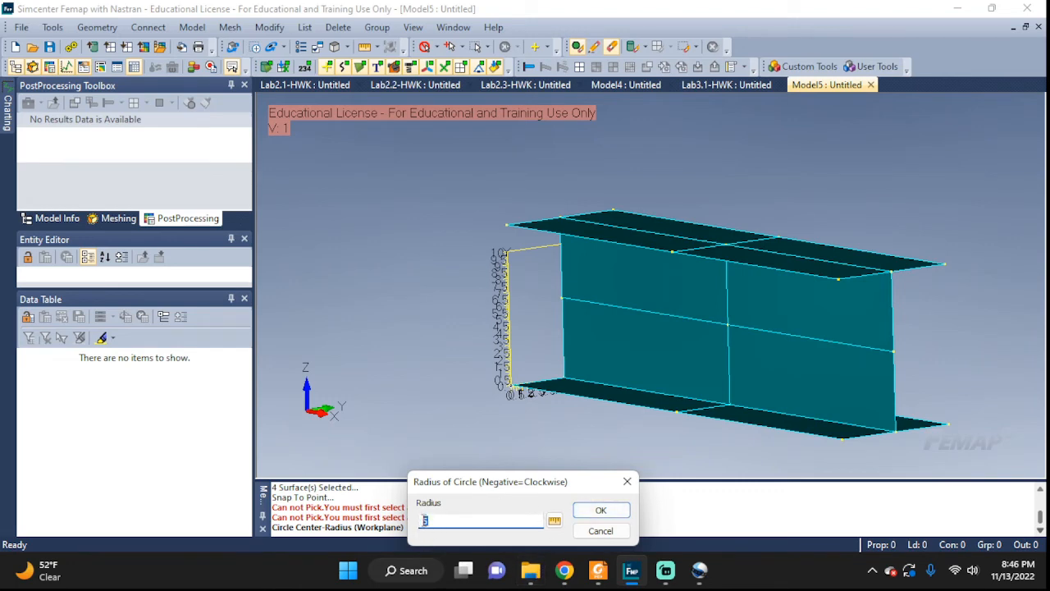
click(598, 509)
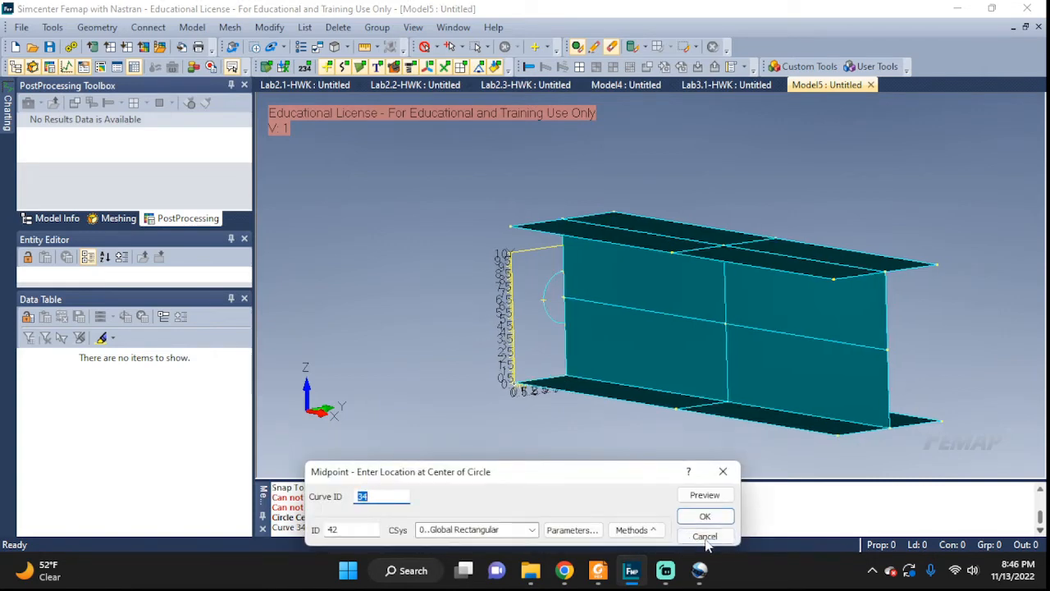
click(703, 535)
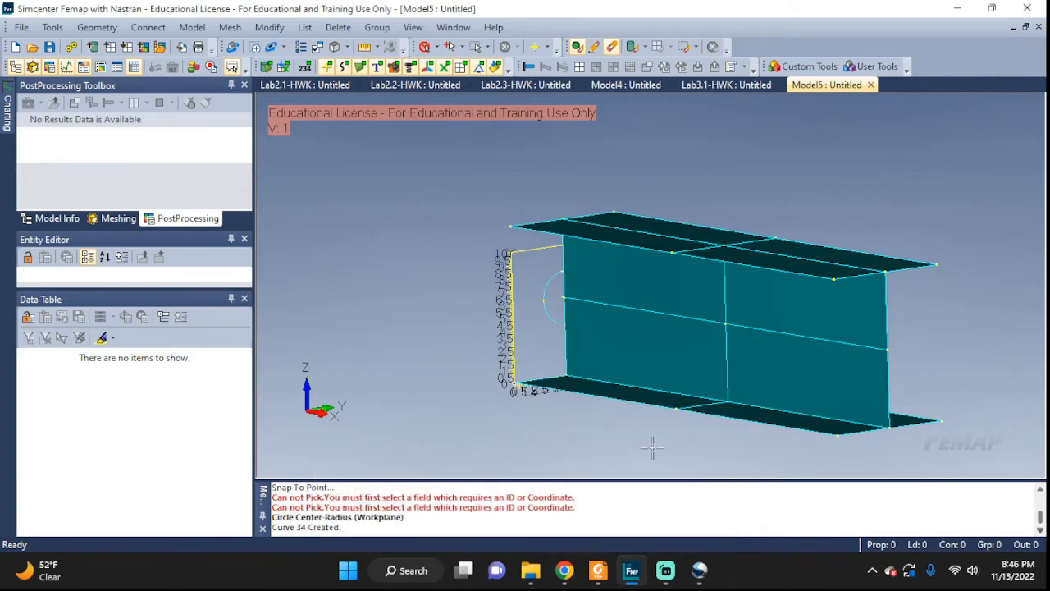
middle_drag(652, 447, 692, 445)
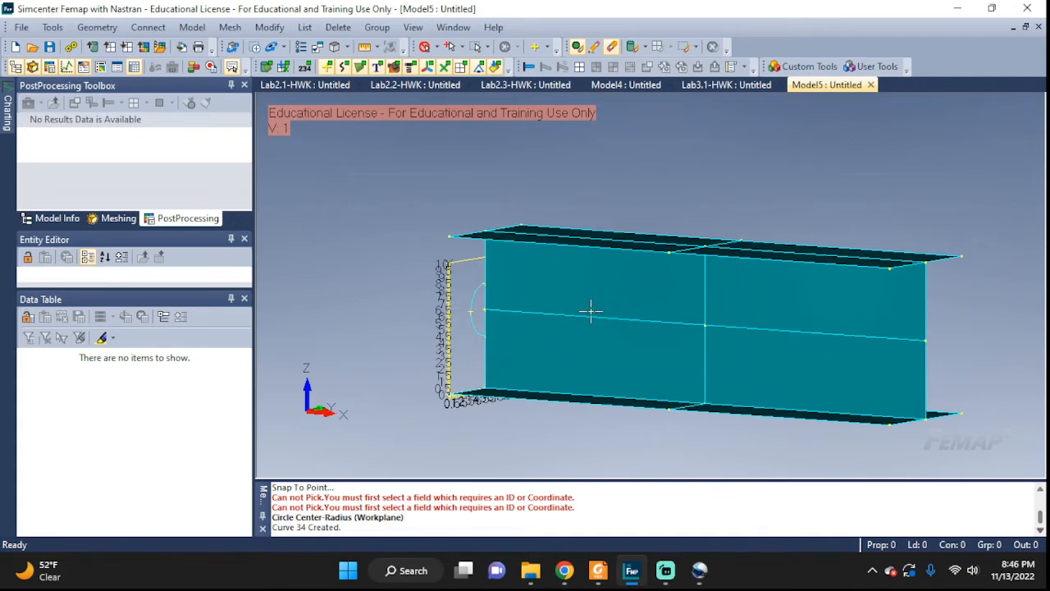
key(ctrl+z)
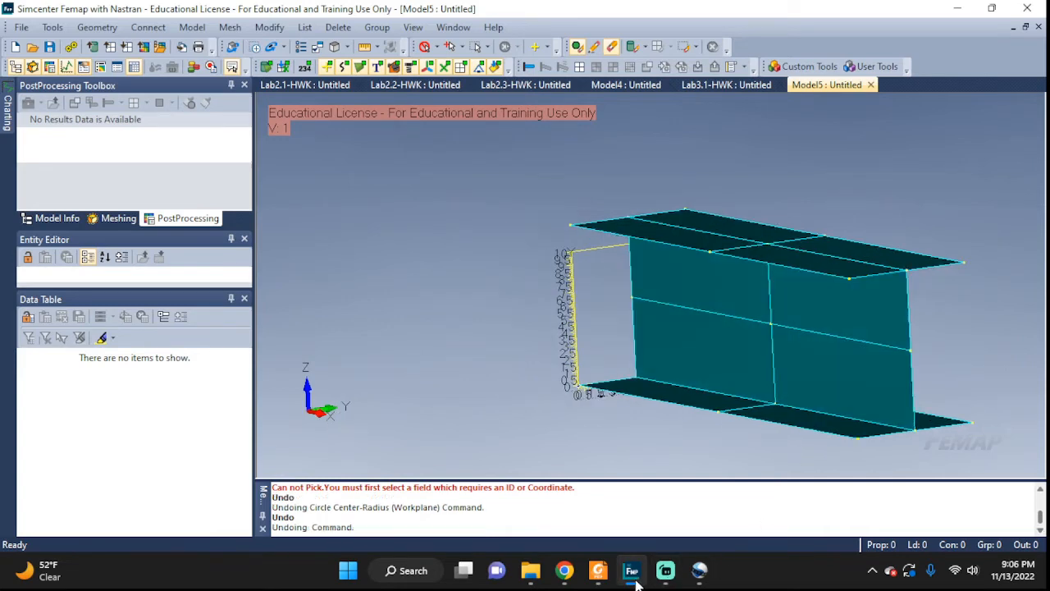
Step: Define the workplane on the lower web surface 2 at the origin end, with base point 10 and axis point 11, previewing it first
right_click(640, 315)
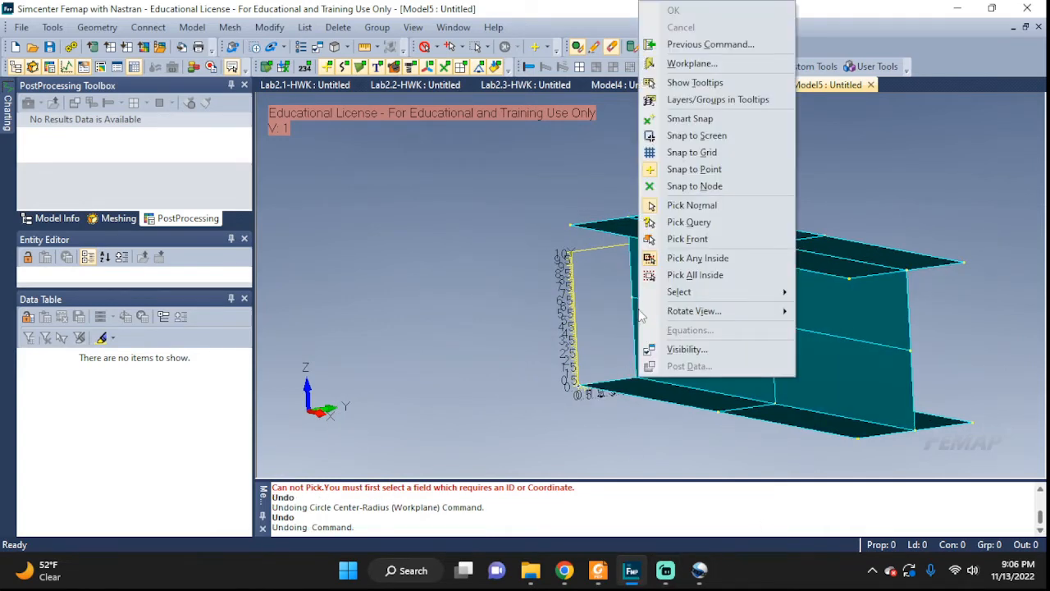
click(700, 65)
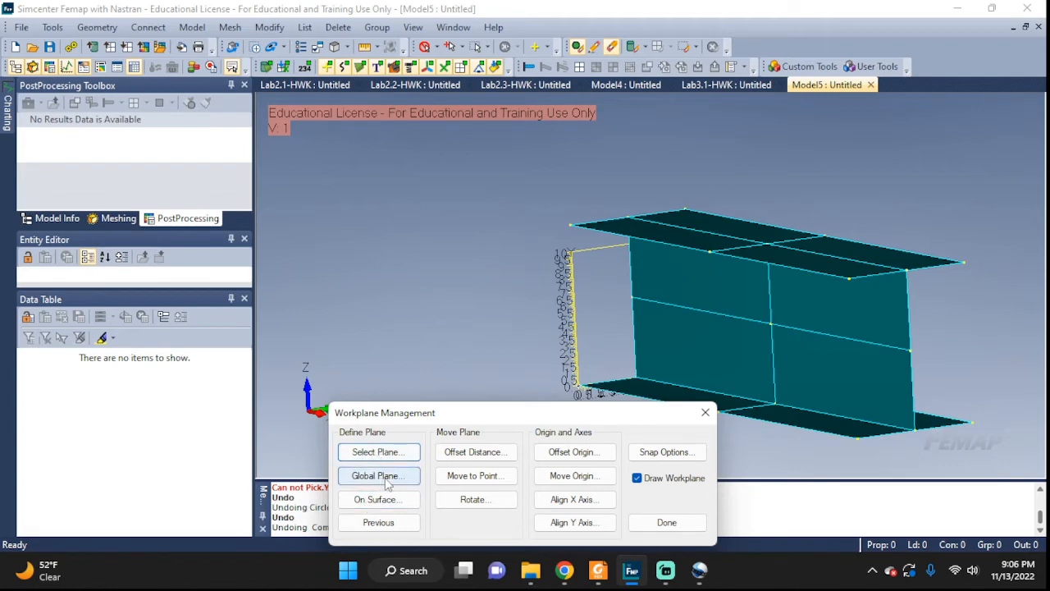
click(373, 499)
click(390, 501)
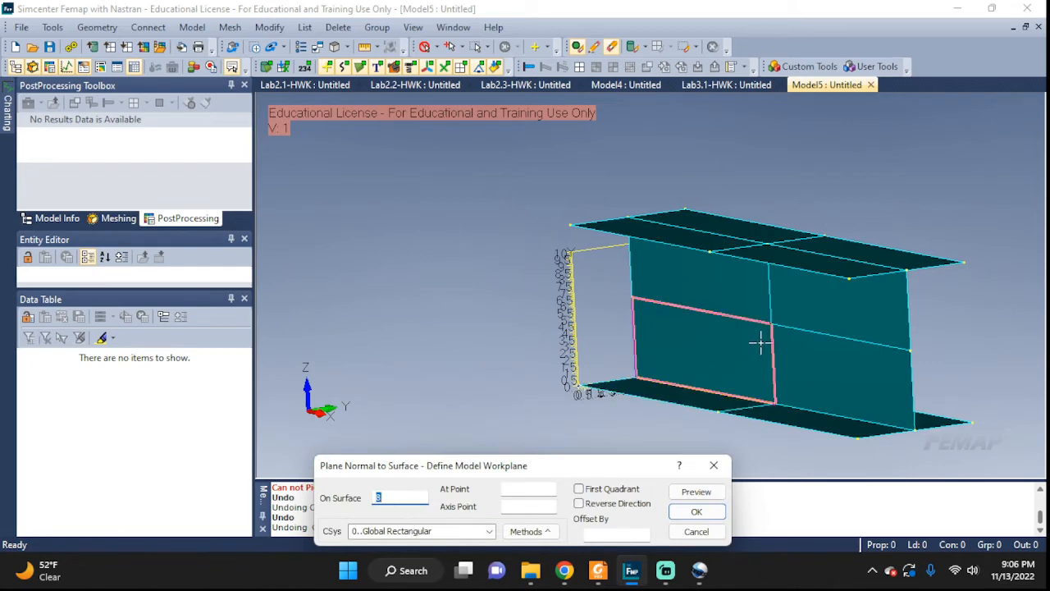
click(703, 351)
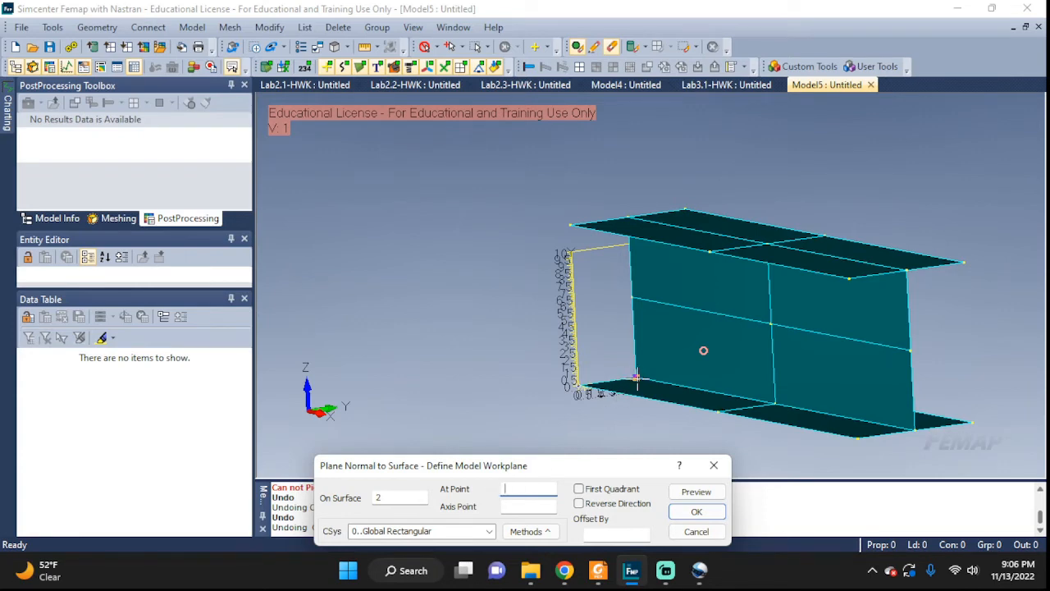
click(630, 299)
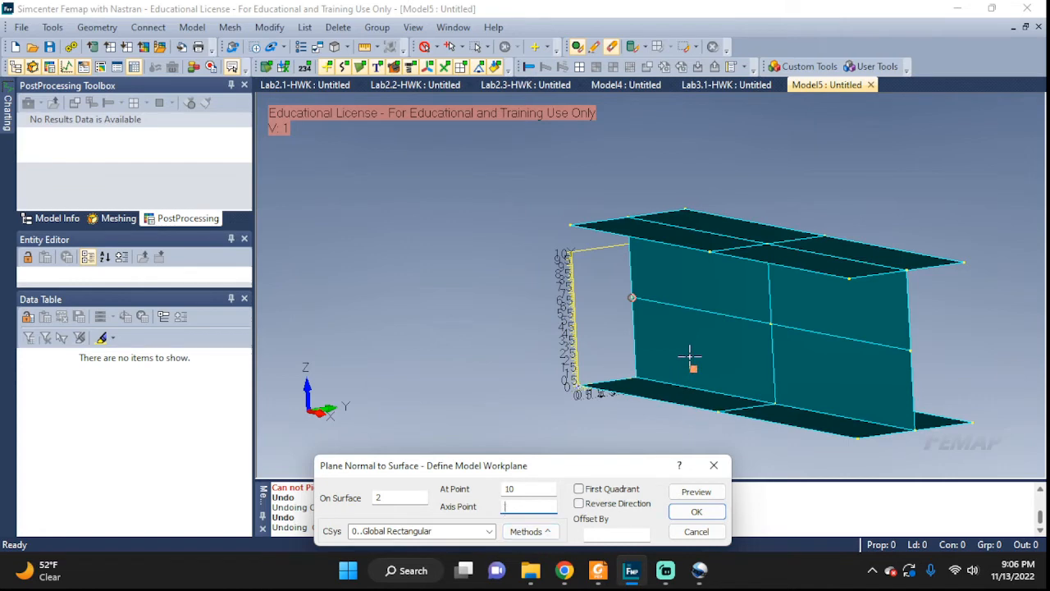
click(770, 324)
click(694, 493)
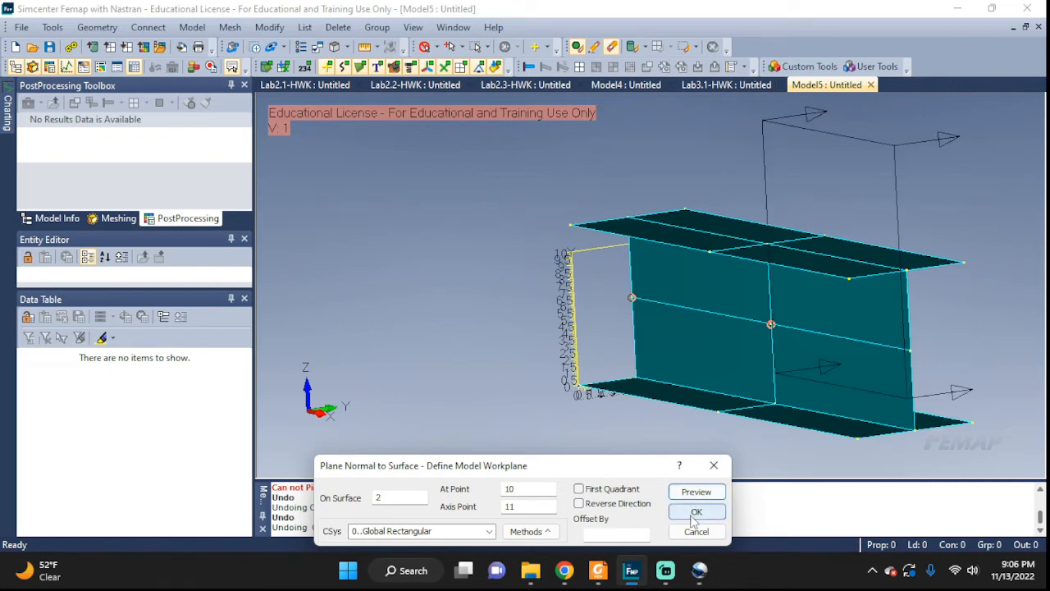
click(696, 511)
Step: Draw a circle of radius 3 centered at the midpoint of curve 7, the mid-height line of the origin-end web half
middle_drag(712, 347, 760, 351)
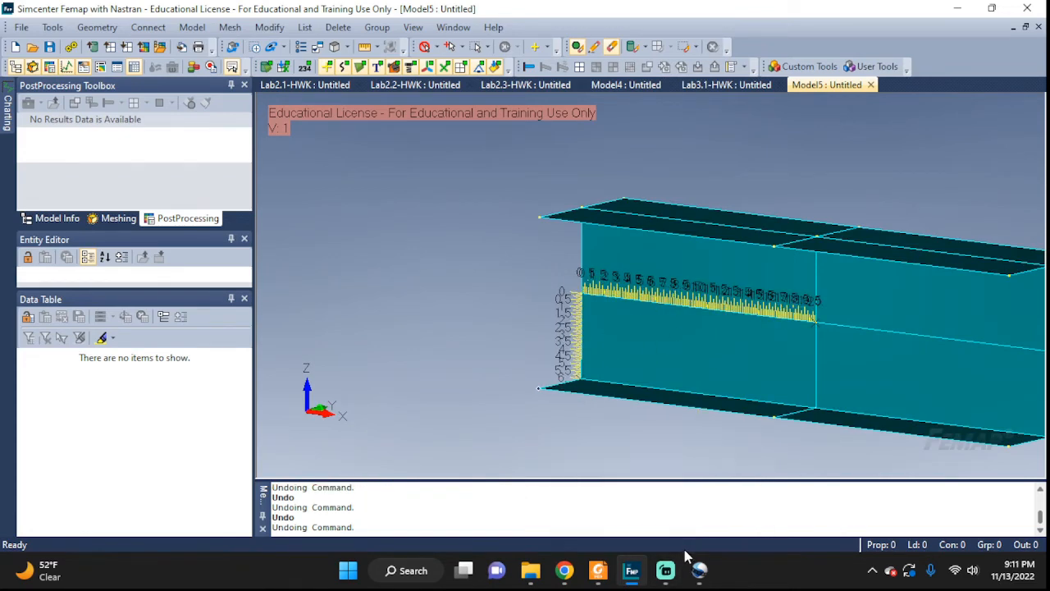
ctrl+middle_drag(880, 369, 797, 349)
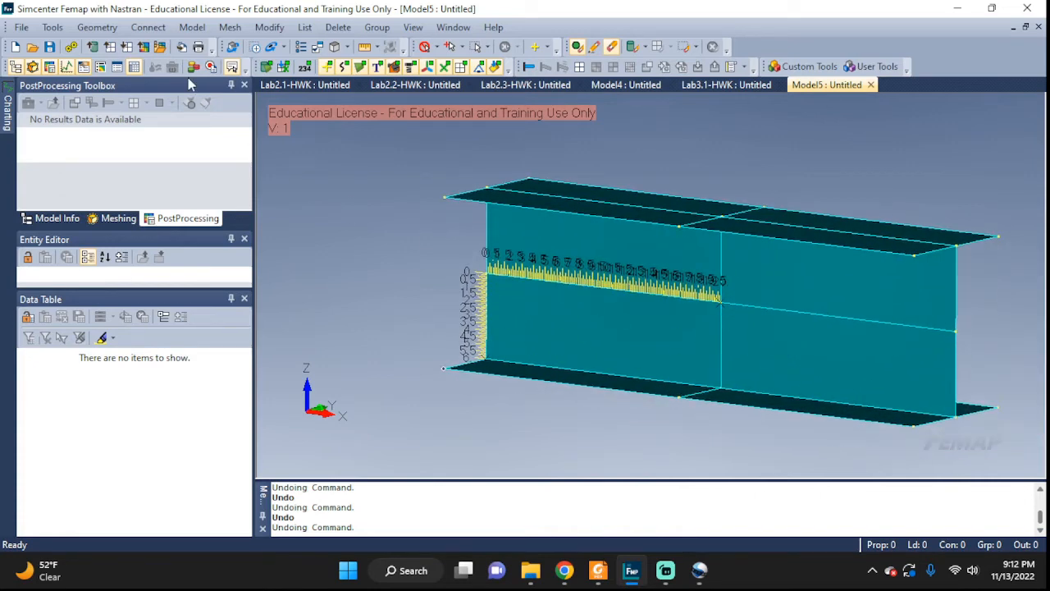
click(97, 27)
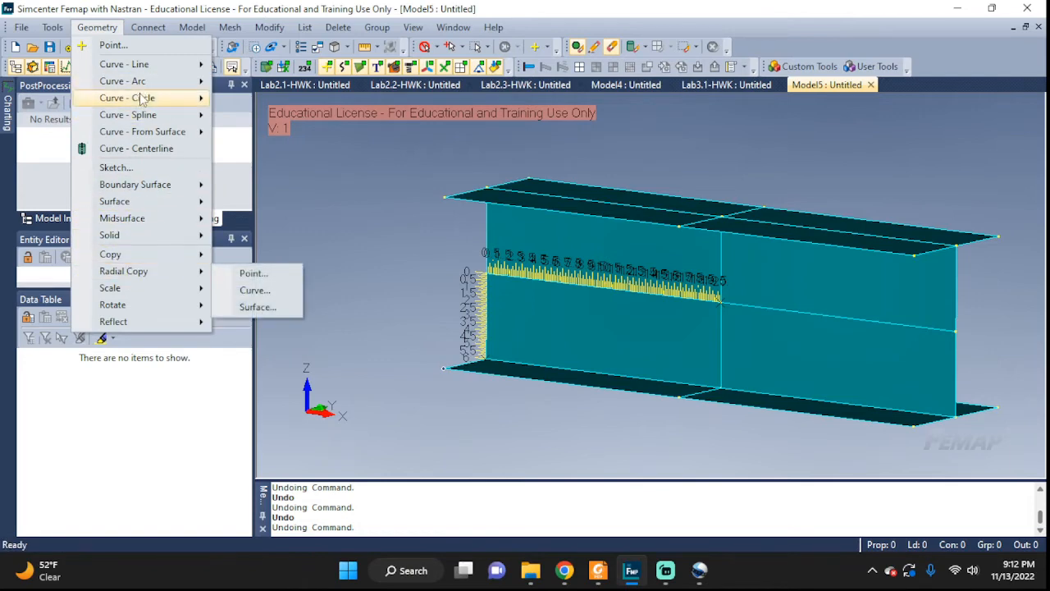
mouse_move(125, 99)
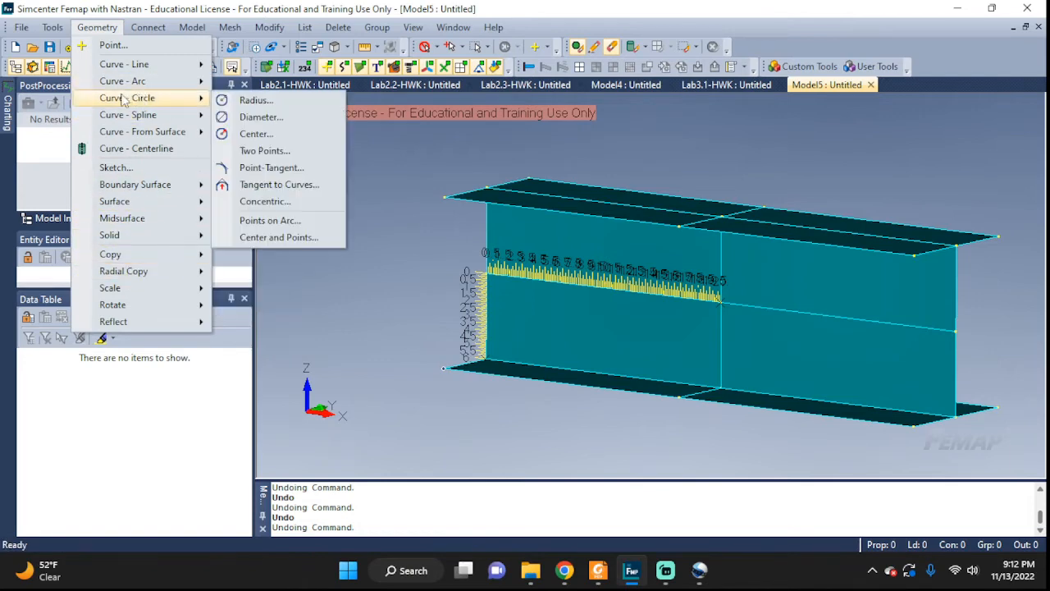
click(254, 134)
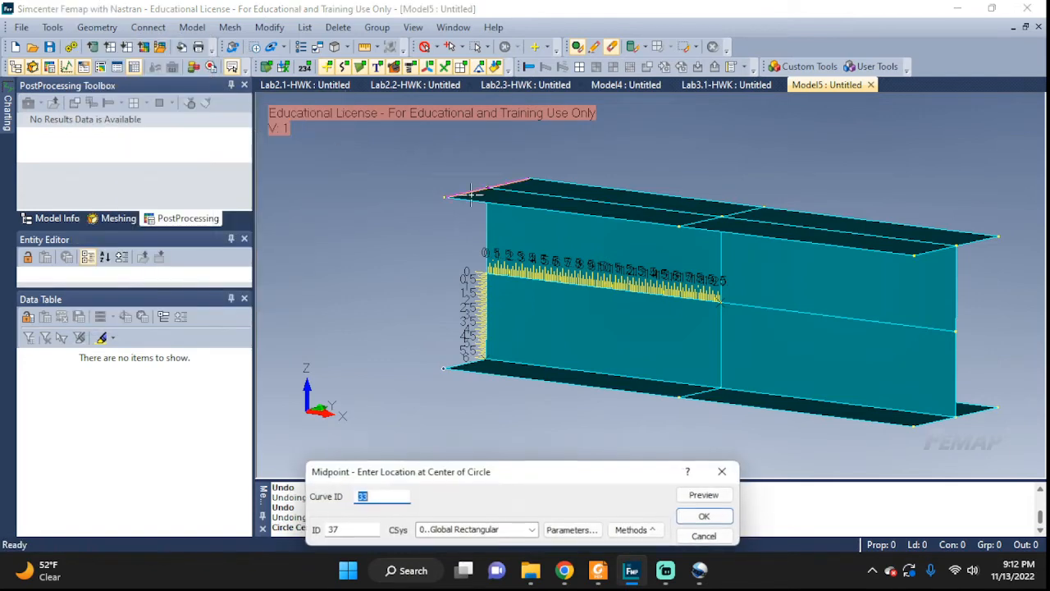
click(644, 529)
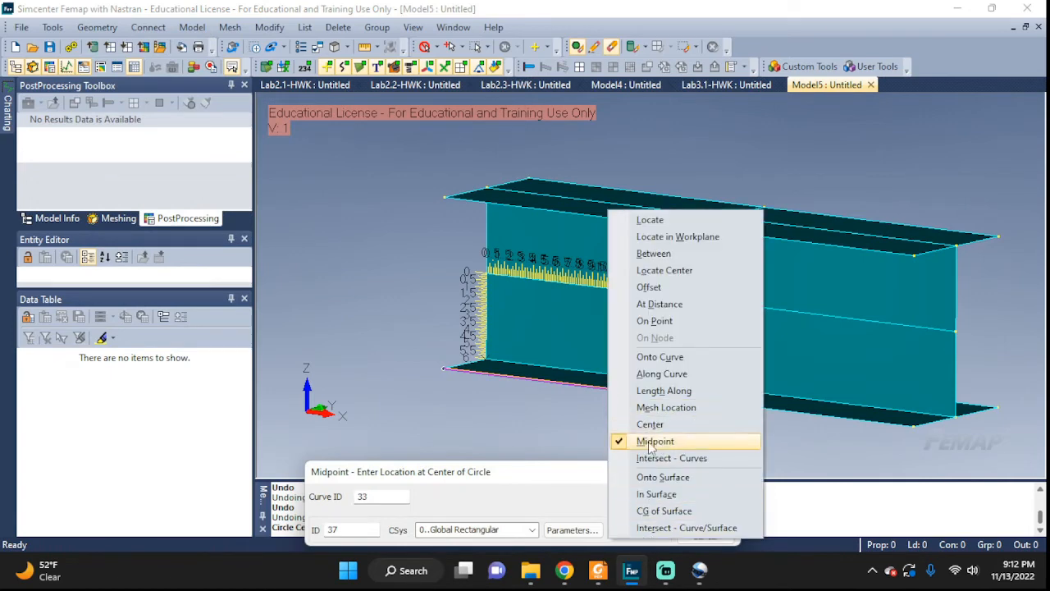
click(655, 442)
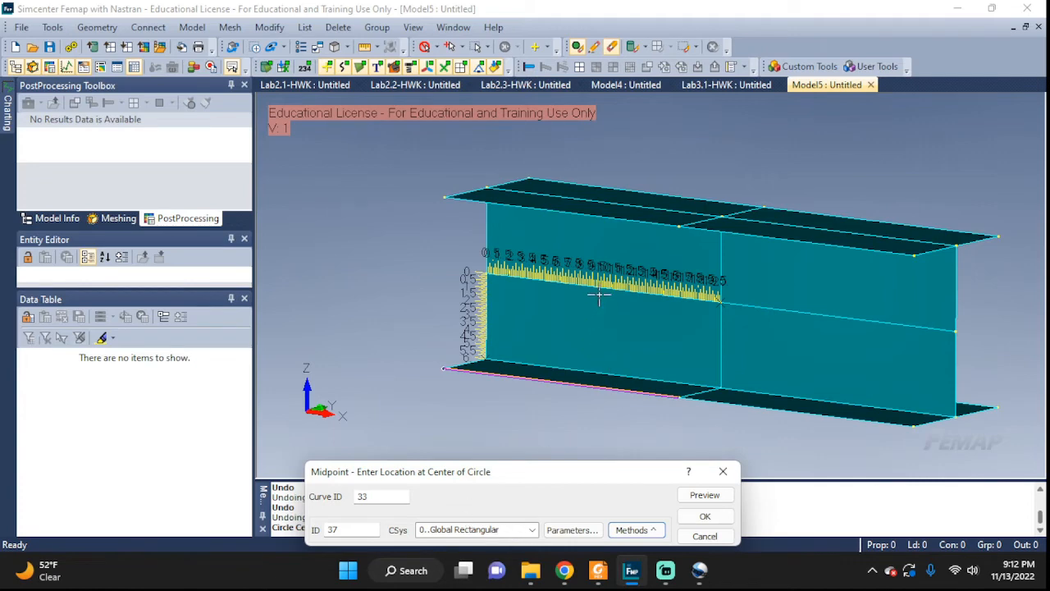
click(380, 500)
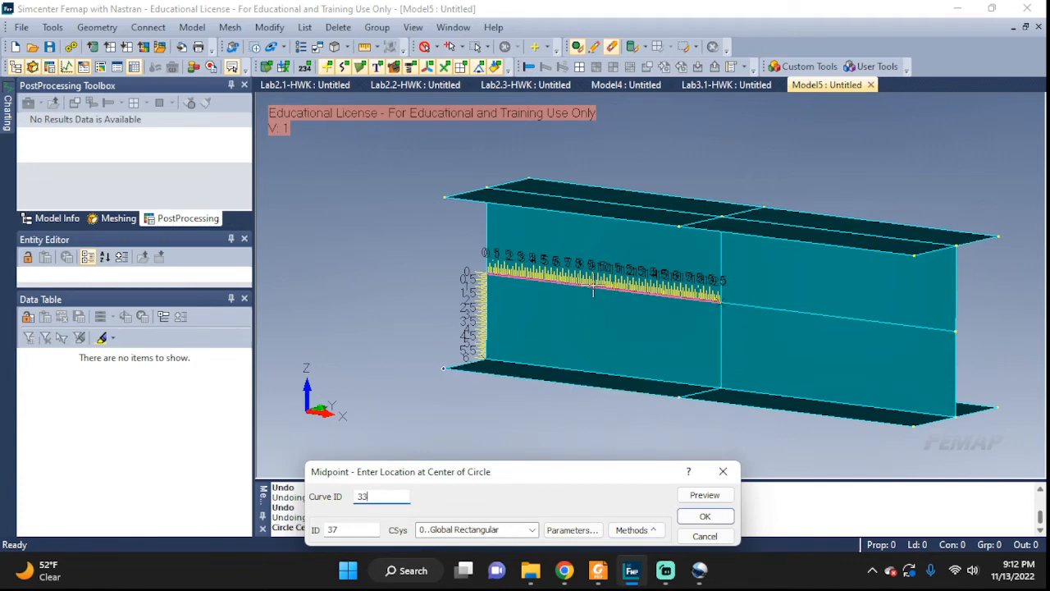
click(594, 289)
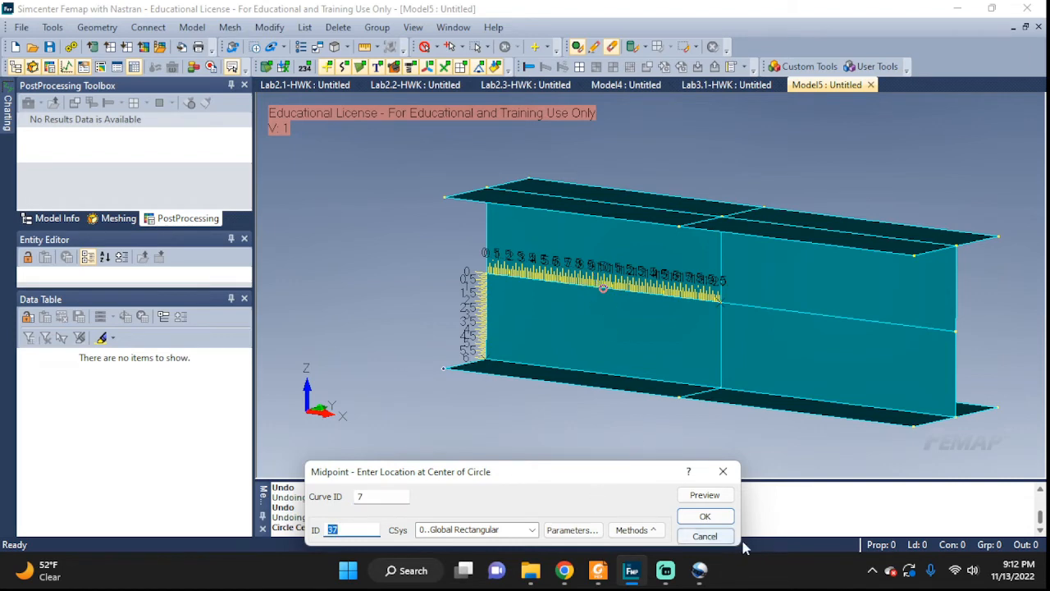
click(705, 516)
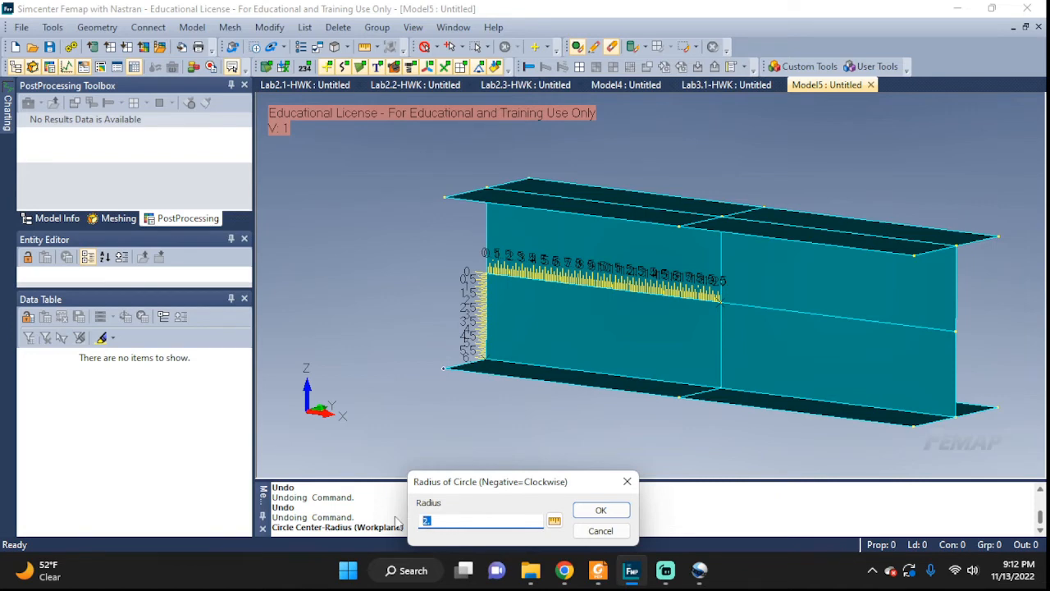
click(601, 509)
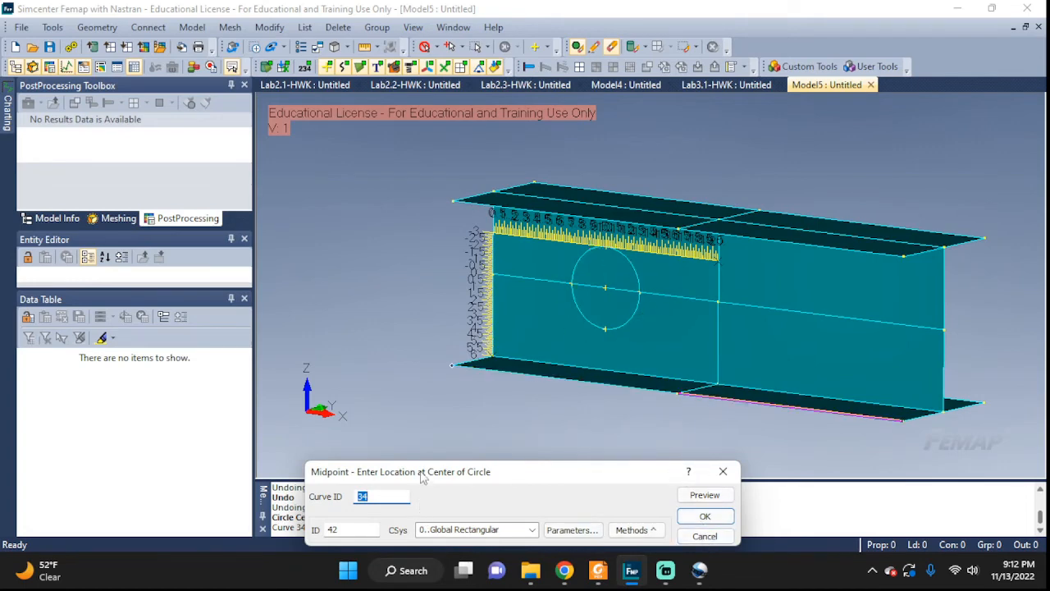
Step: Draw a second circle of radius 3 centered at the midpoint of curve 15, the mid-height line of the far web half
click(827, 318)
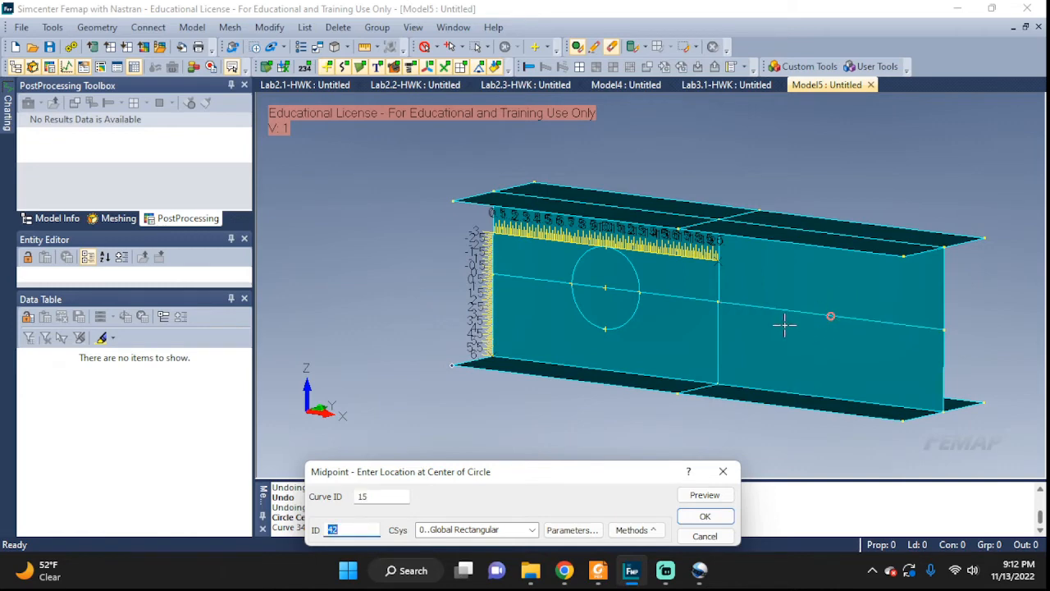
click(703, 517)
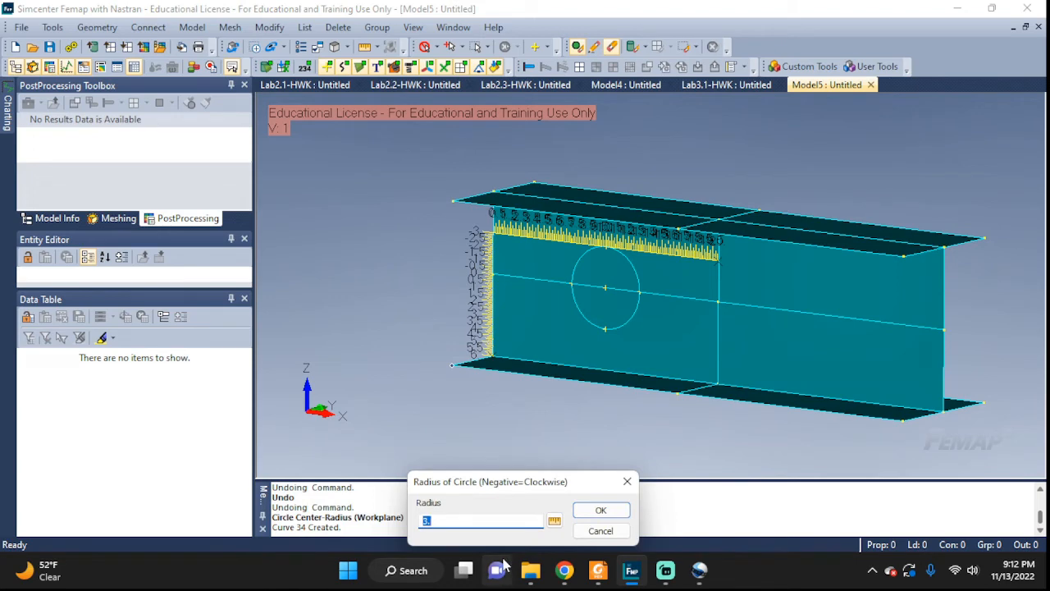
click(597, 512)
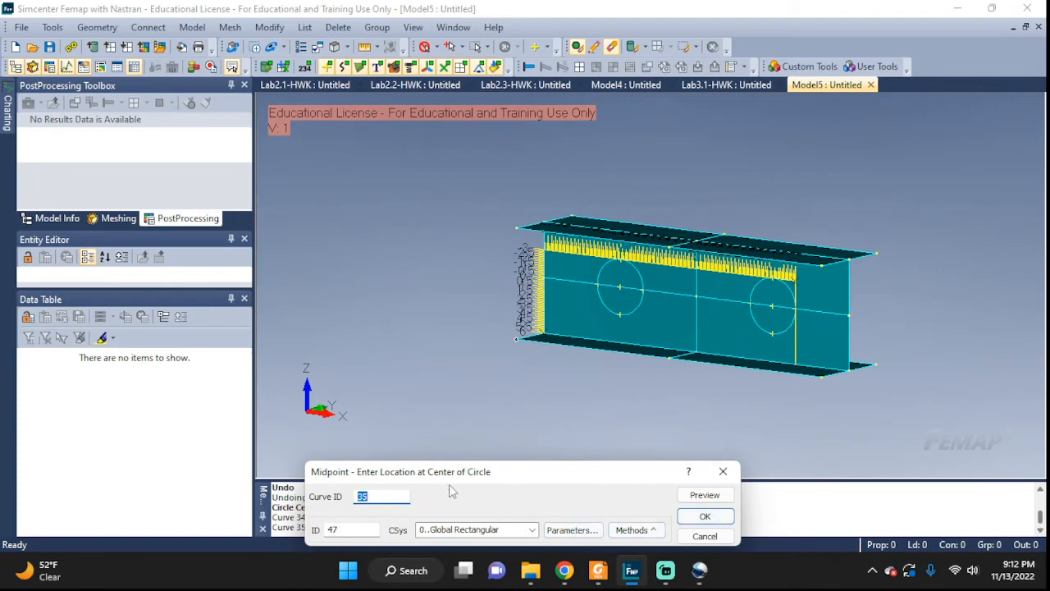
Step: End the circle creation and display the surface ID labels on the beam model
click(693, 536)
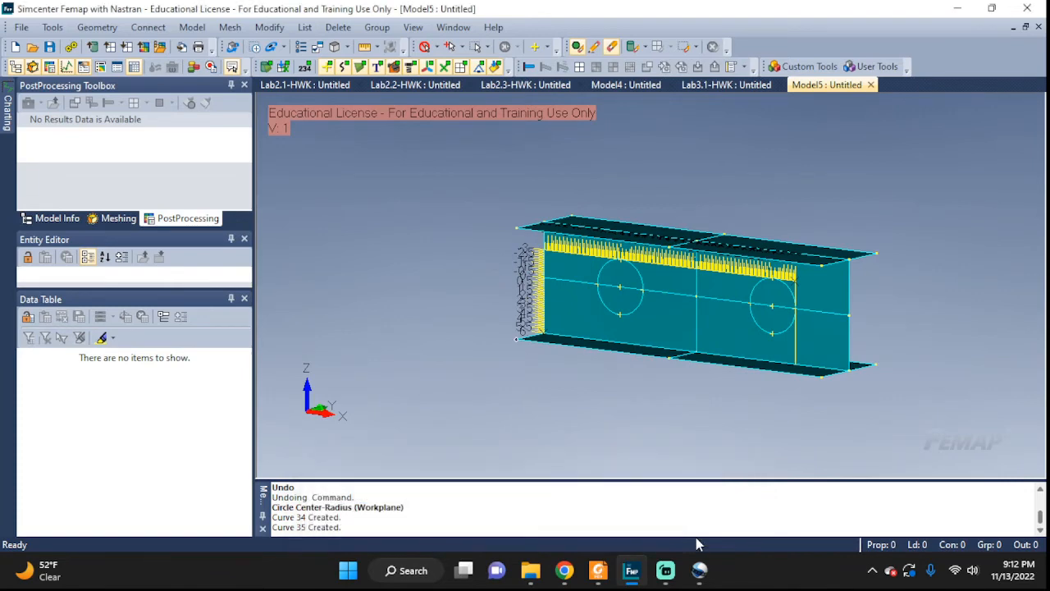
middle_drag(859, 296, 892, 277)
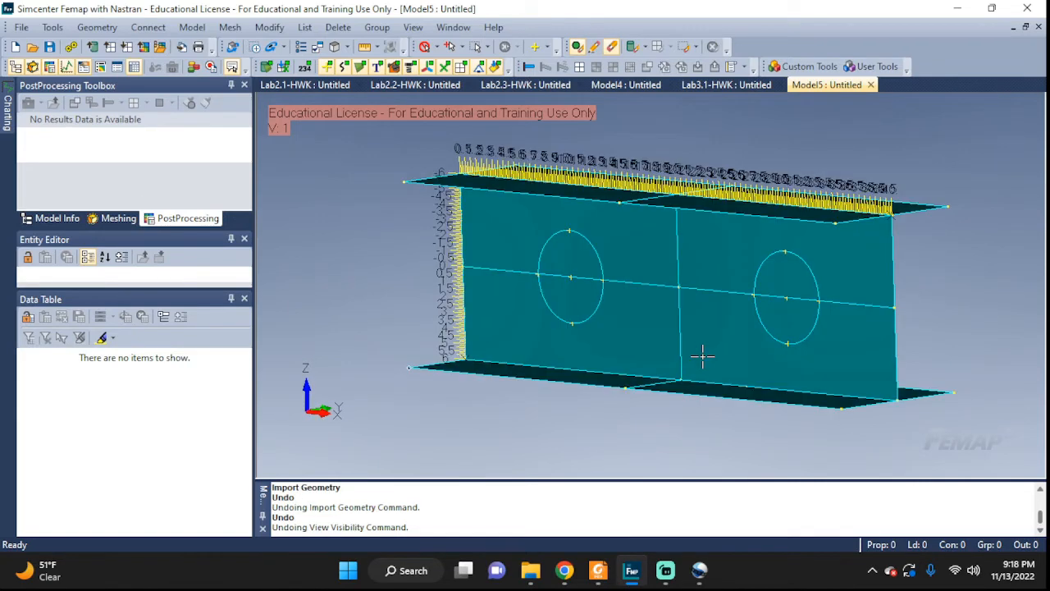
middle_drag(703, 356, 716, 373)
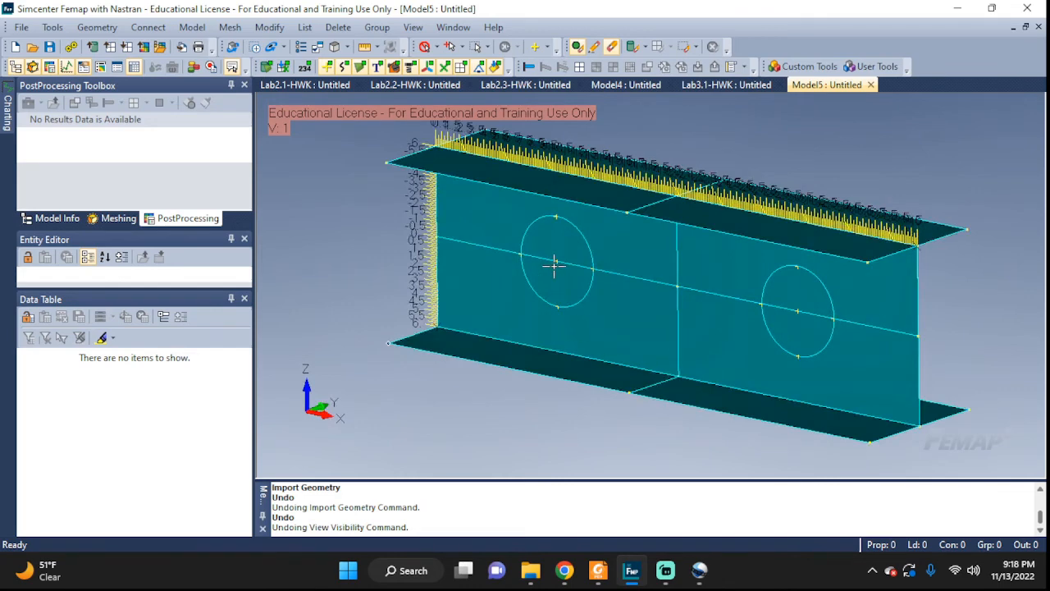
click(413, 27)
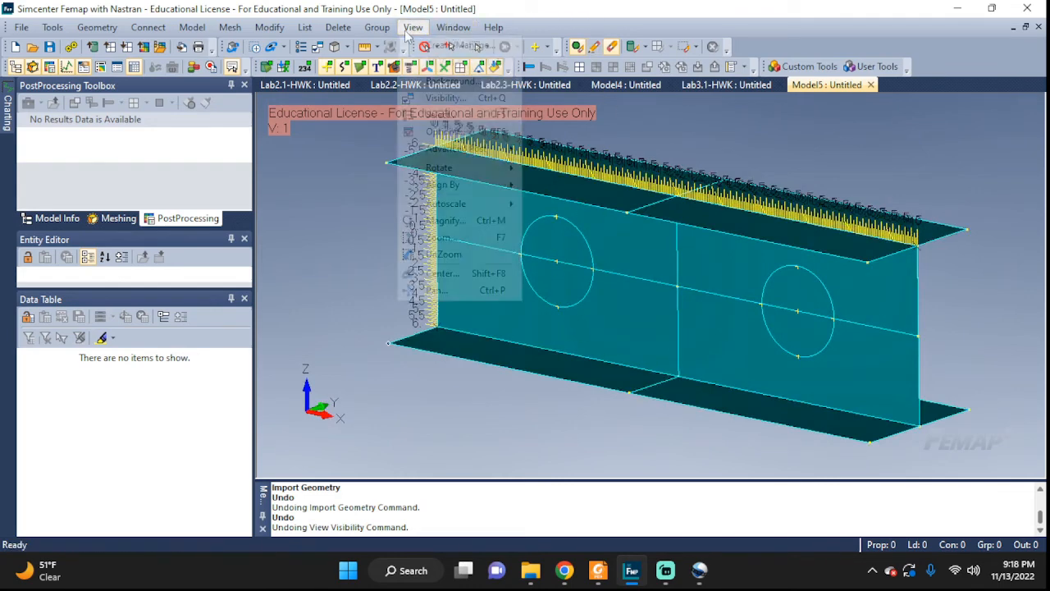
click(443, 98)
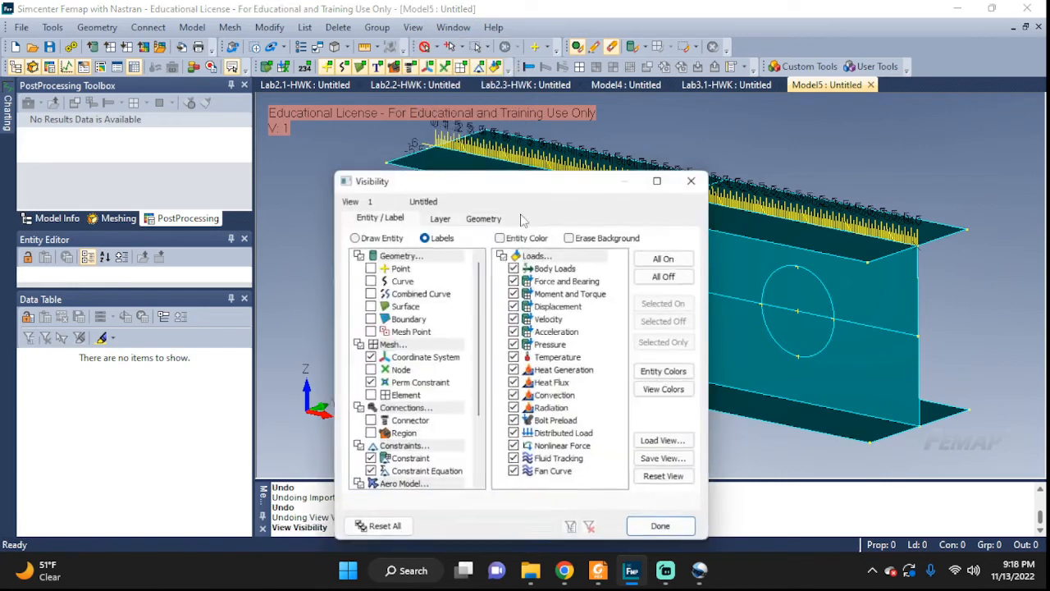
click(423, 235)
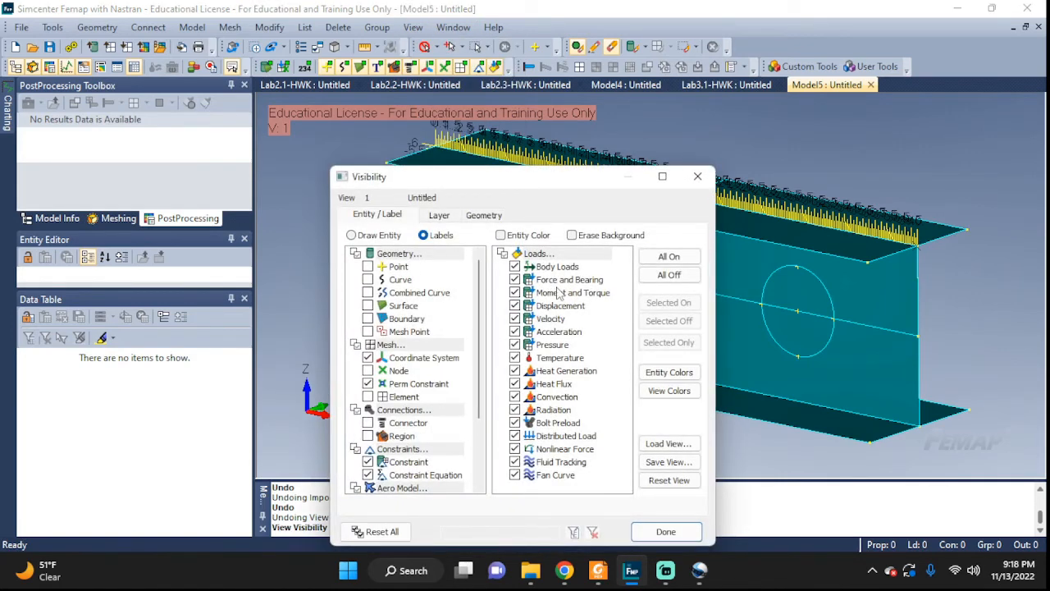
click(669, 275)
click(665, 532)
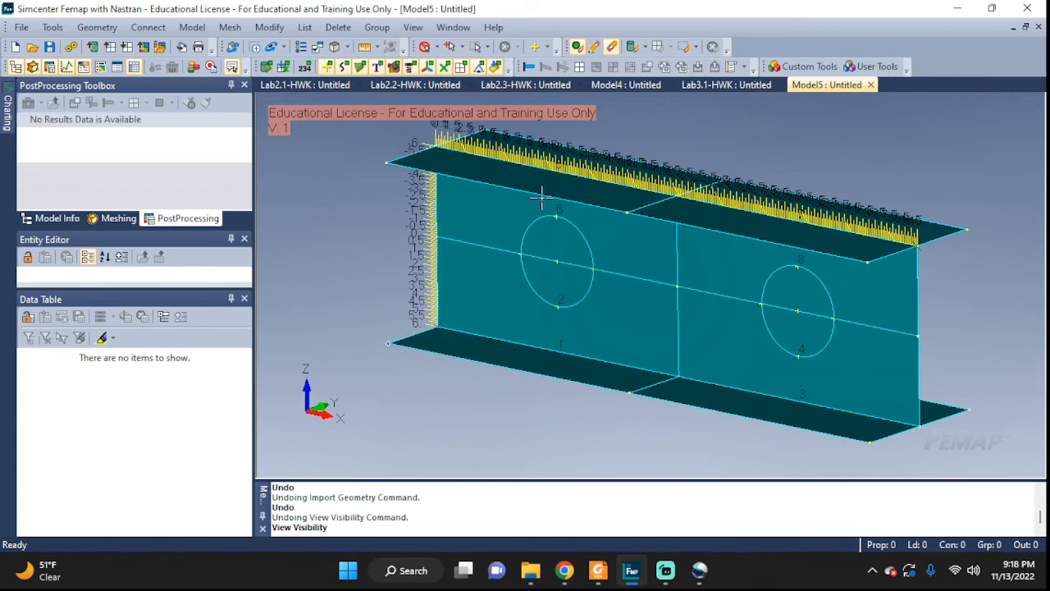
middle_drag(834, 328, 836, 304)
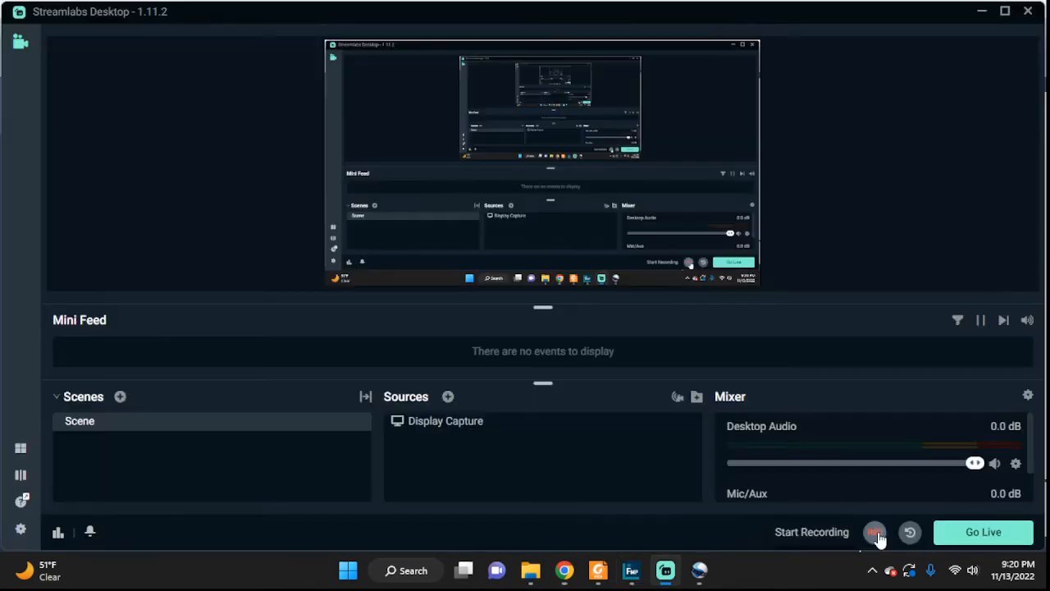
click(873, 532)
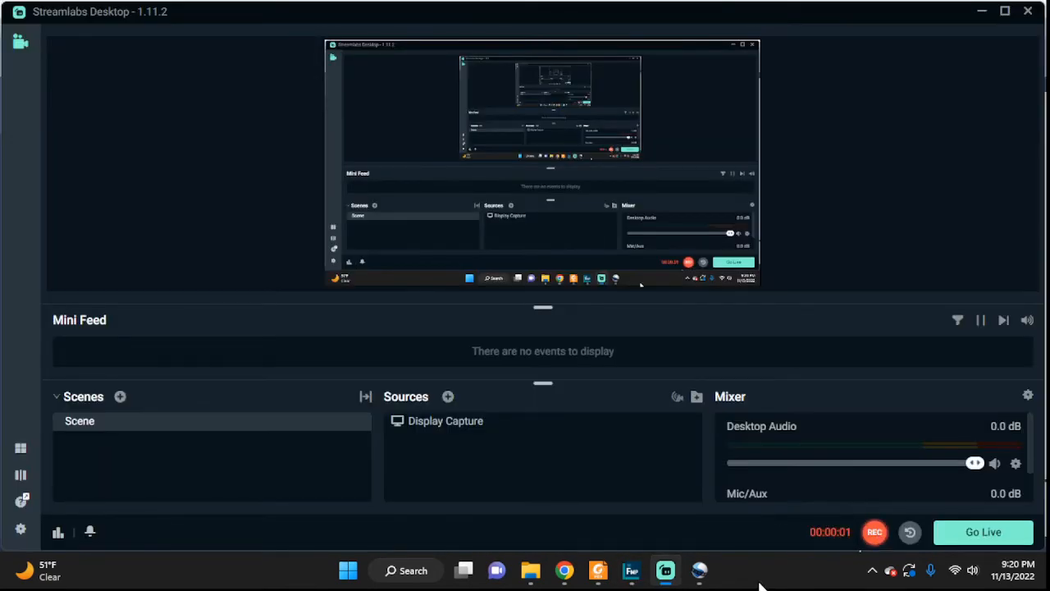
click(630, 572)
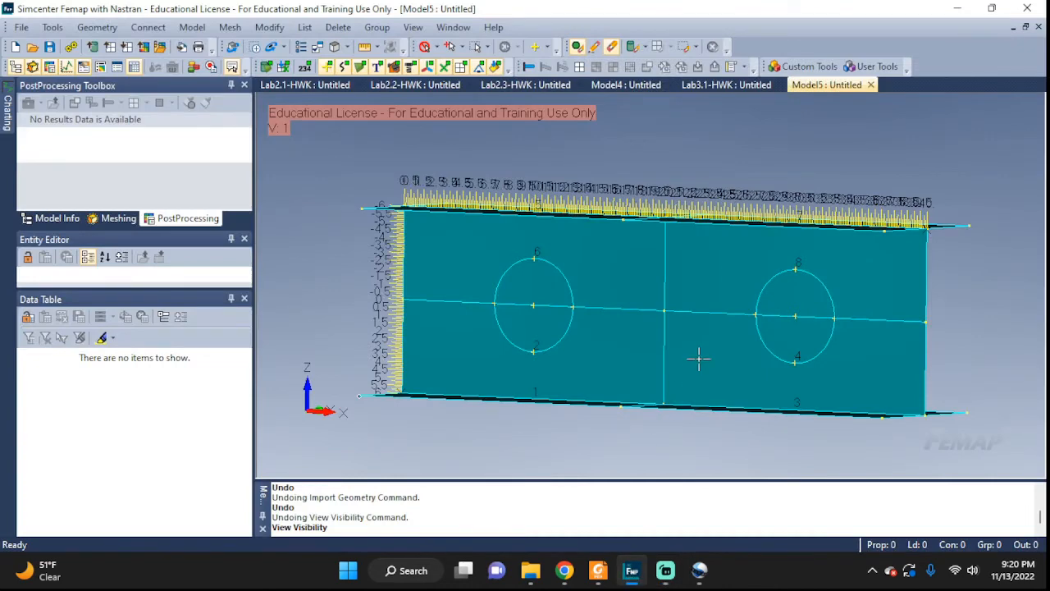
Step: Start a Solid Slice using the With Curve method and select the origin-end web solids 2 and 6 to slice
middle_drag(698, 358, 671, 371)
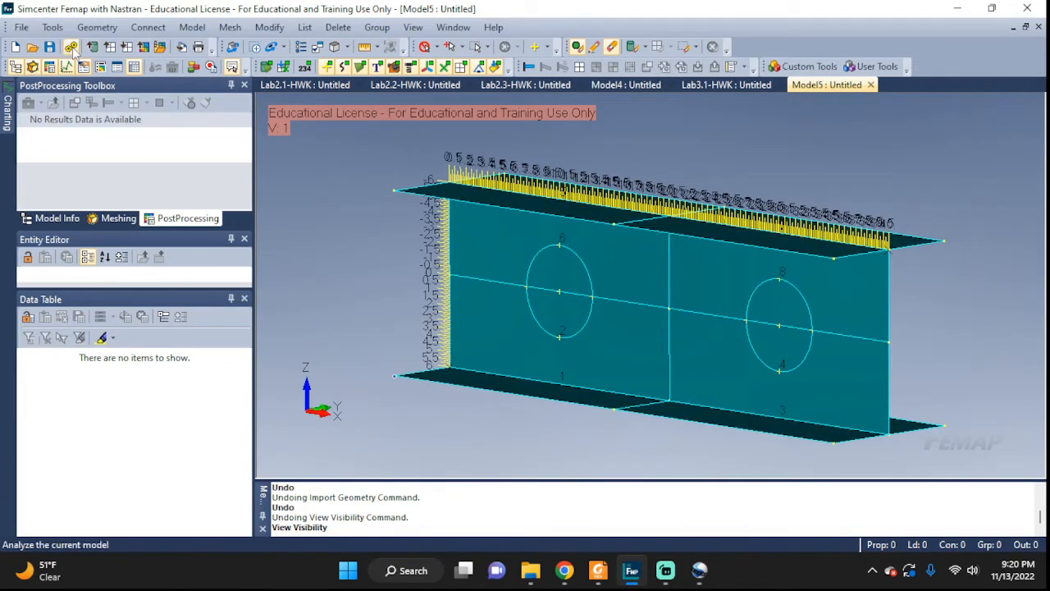
click(100, 29)
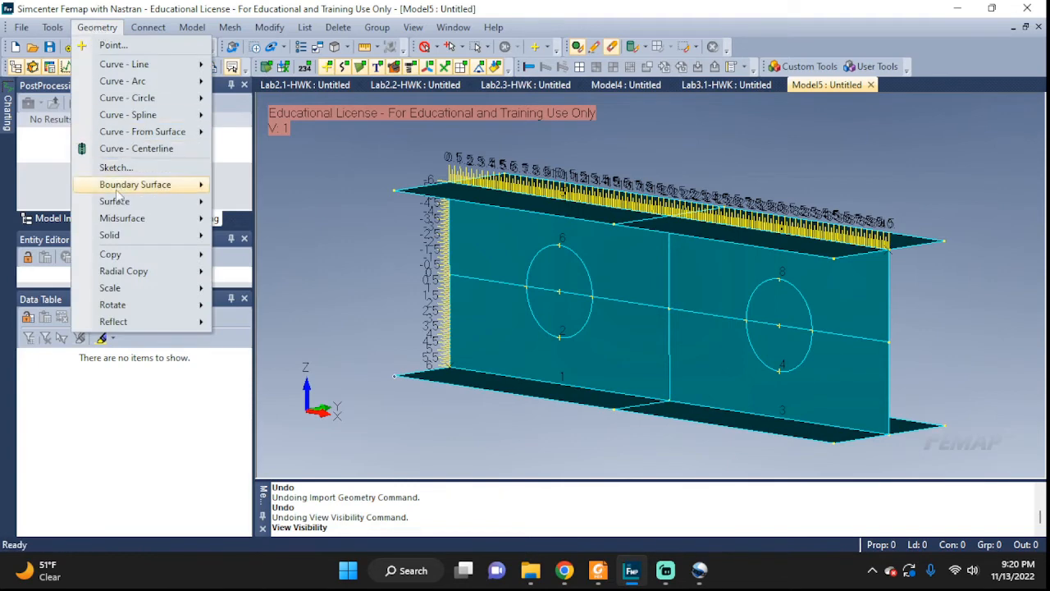
mouse_move(117, 236)
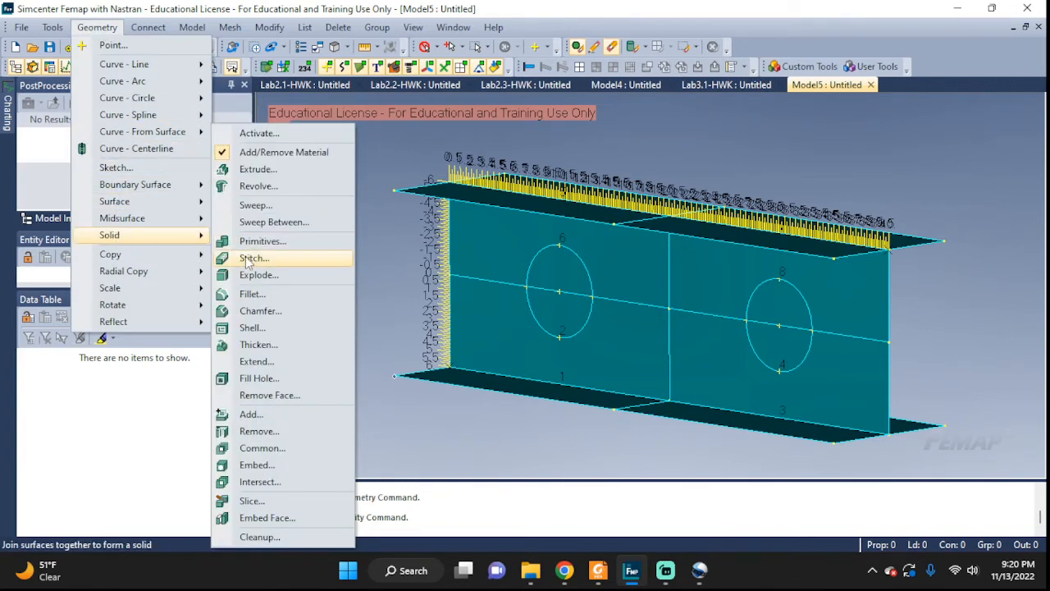
click(252, 502)
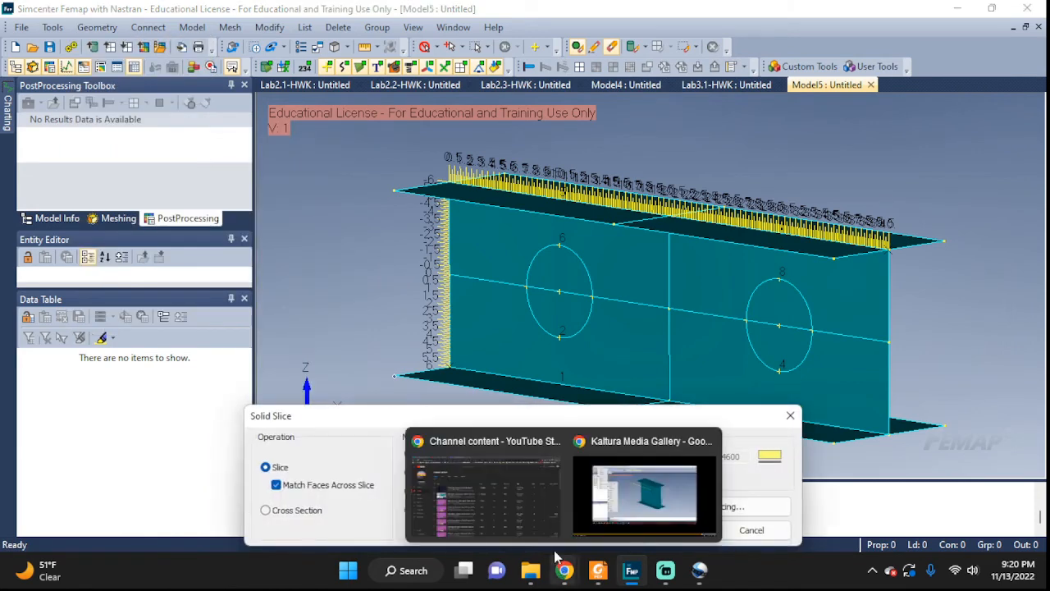
drag(502, 422, 436, 348)
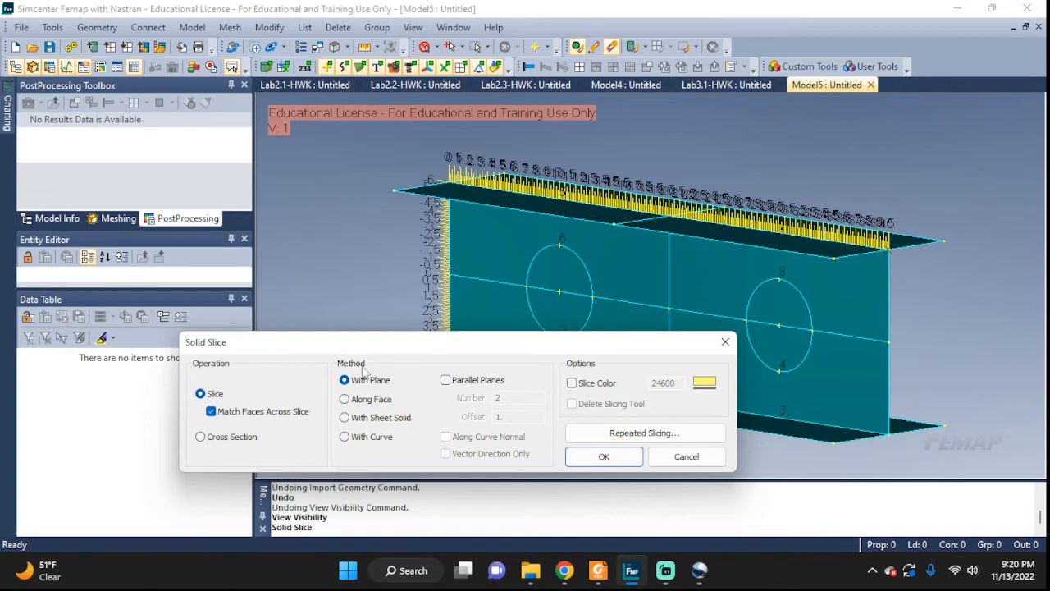
click(346, 444)
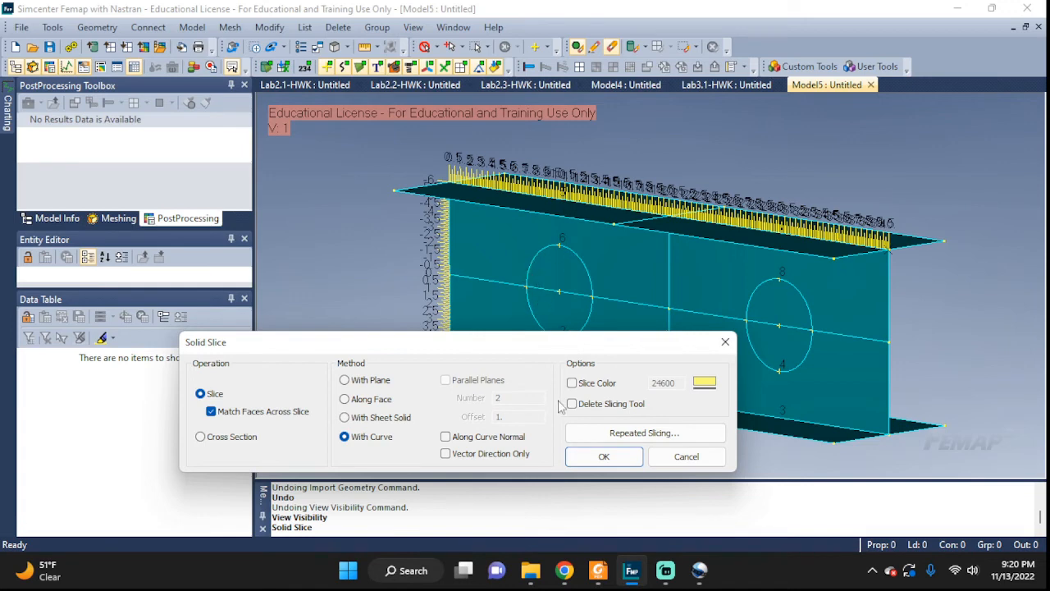
click(604, 456)
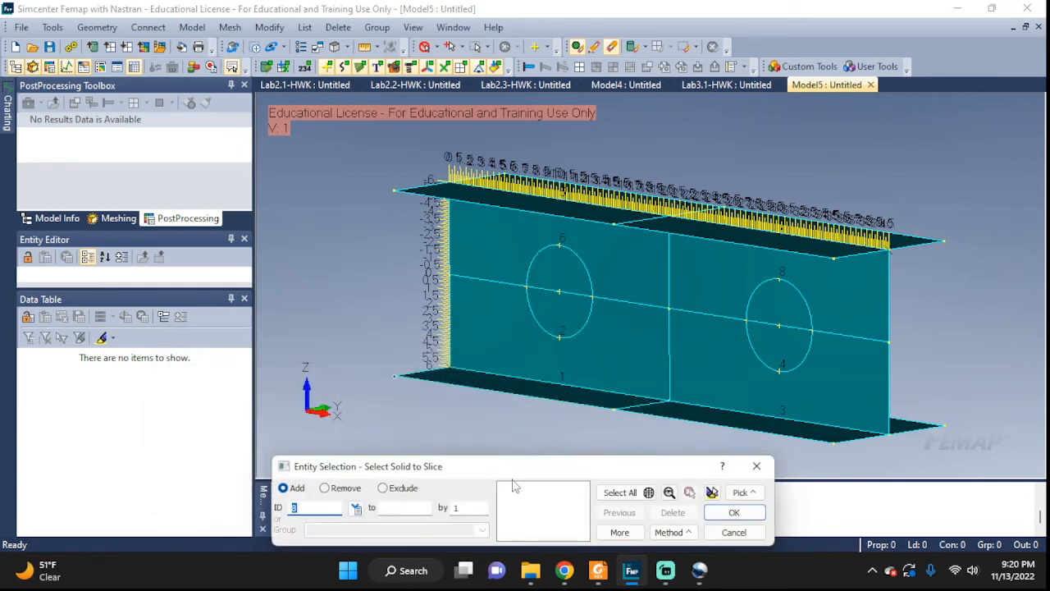
drag(508, 476, 407, 446)
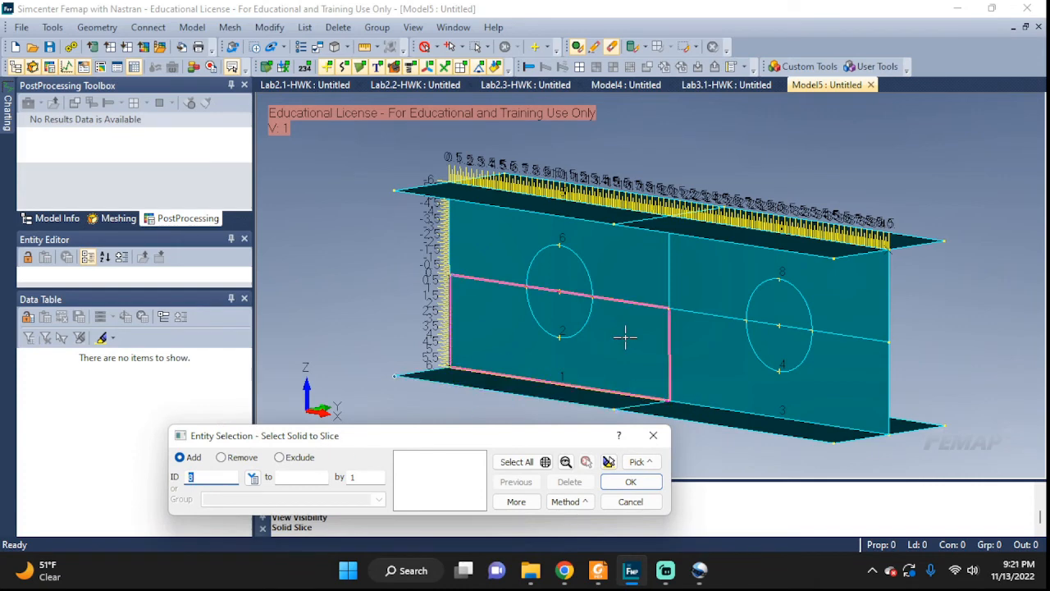
click(625, 336)
click(622, 267)
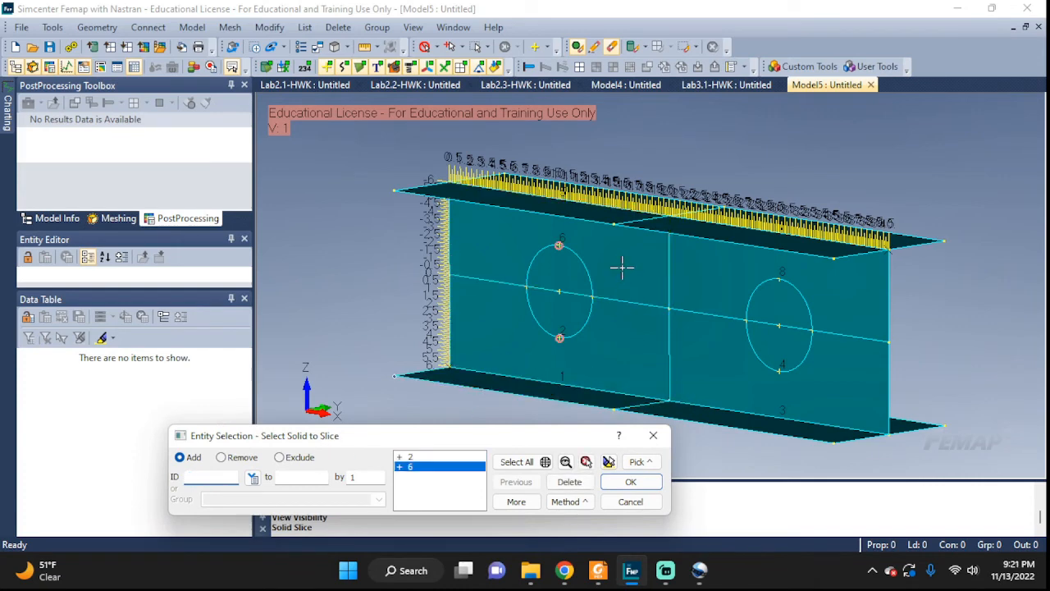
click(628, 481)
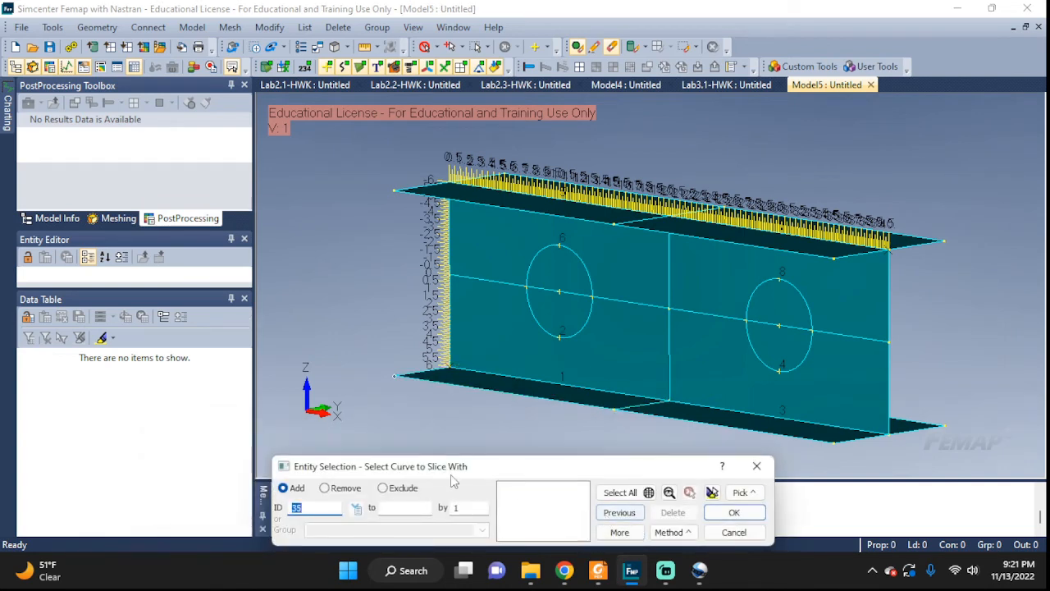
Step: Choose the circle on the origin-end web half (curve 34) as the slicing curve, highlighting the selection to check it
click(537, 324)
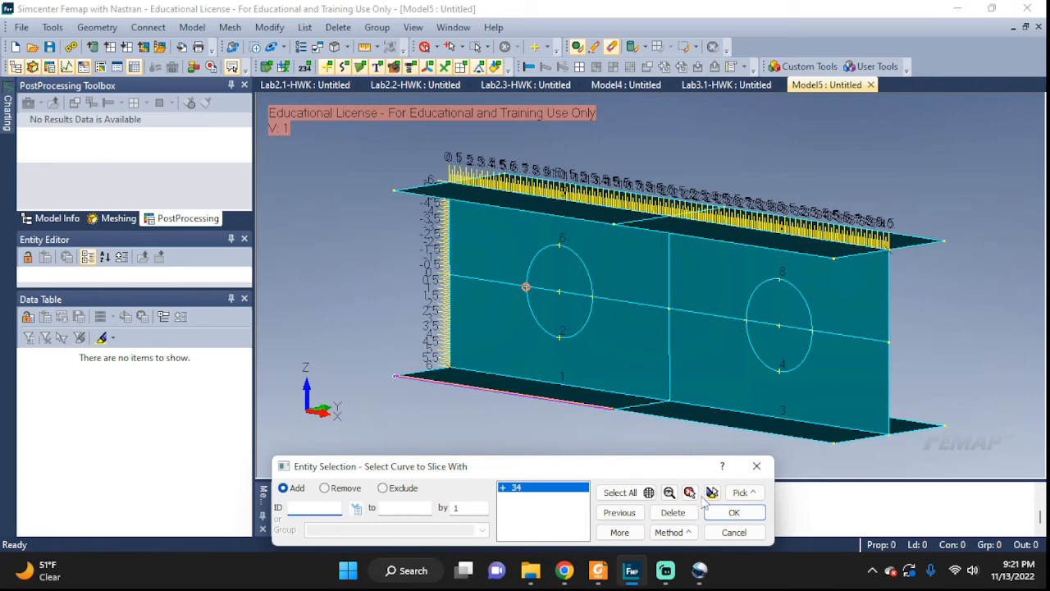
click(707, 494)
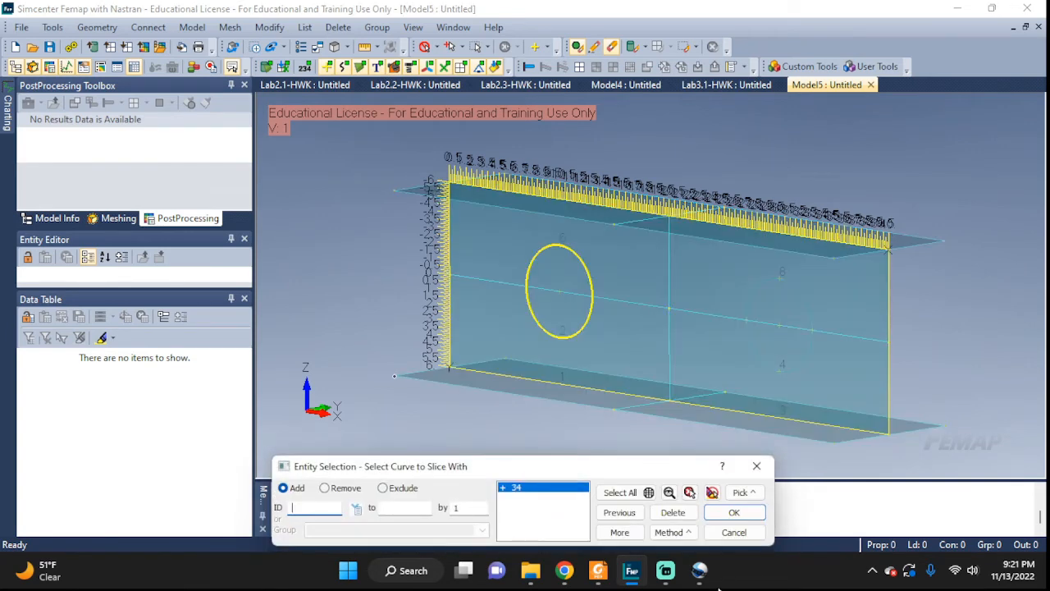
click(734, 512)
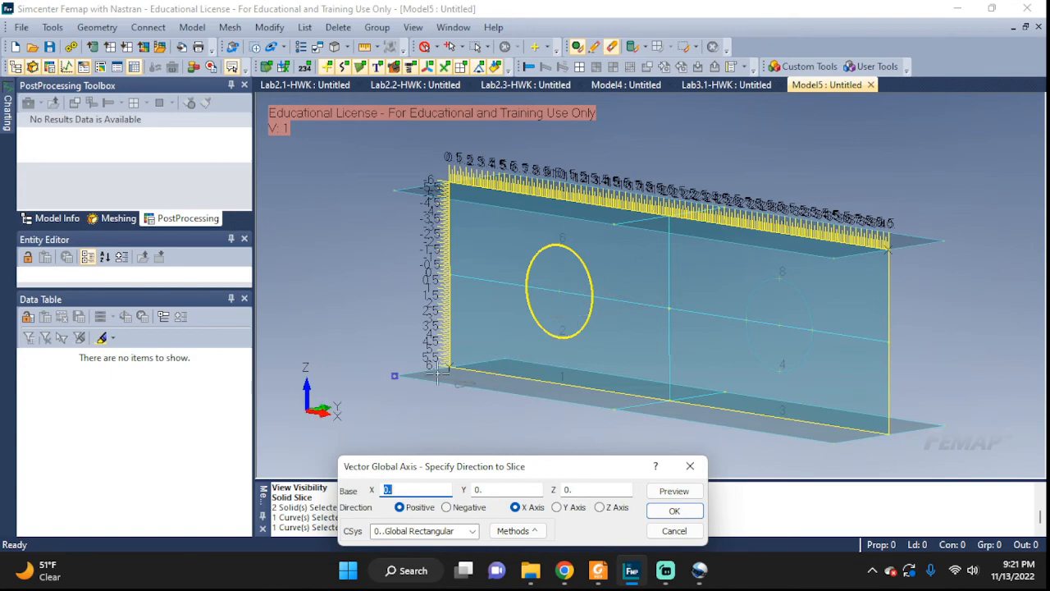
Step: Set the slice direction to the positive global Y axis, preview the vector, and slice the origin-end web with the circle
middle_drag(562, 354, 660, 343)
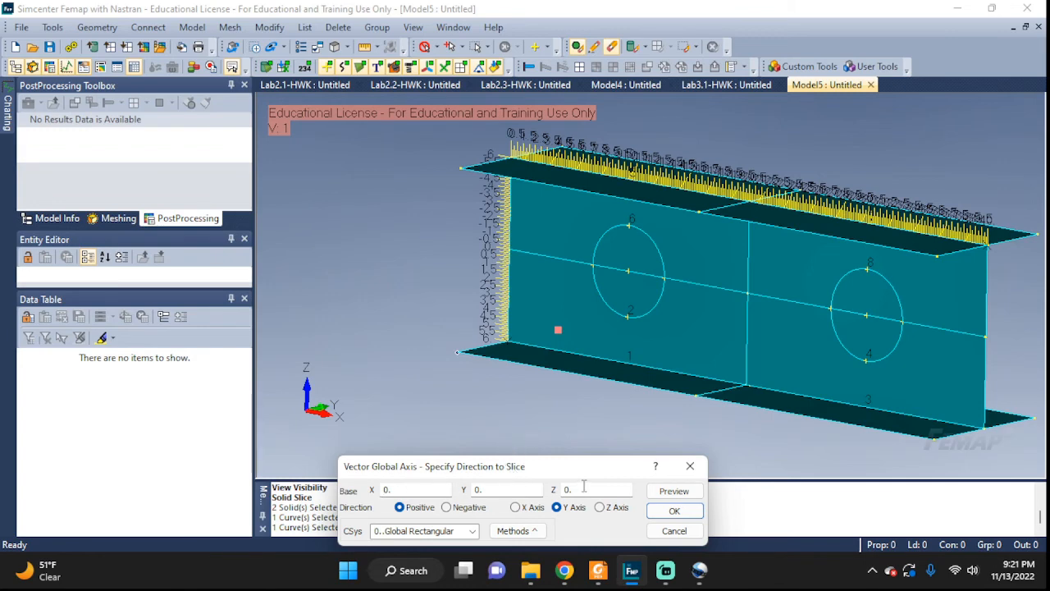
click(674, 490)
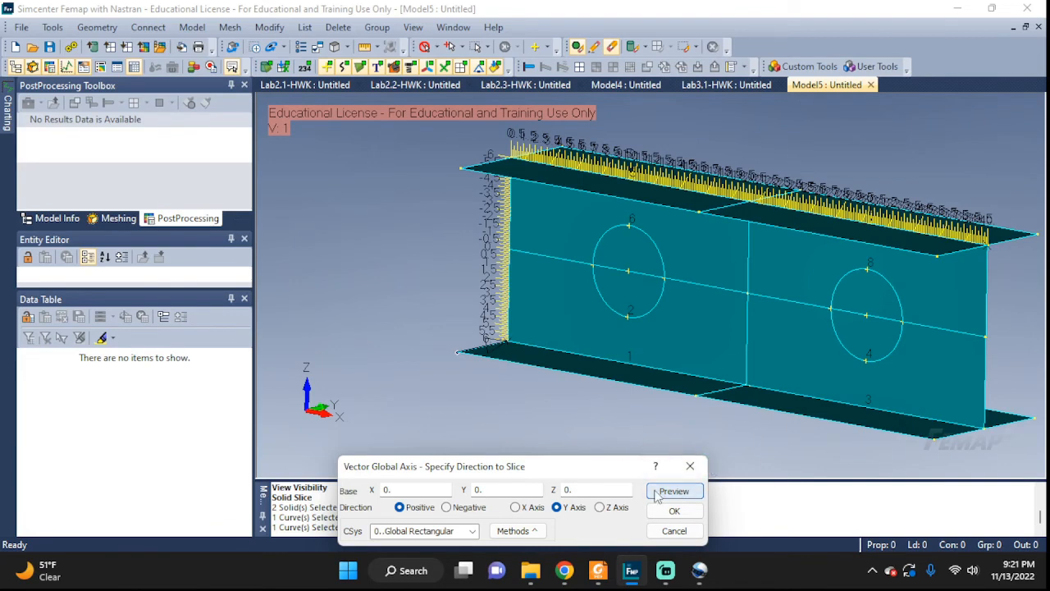
middle_drag(628, 333, 544, 302)
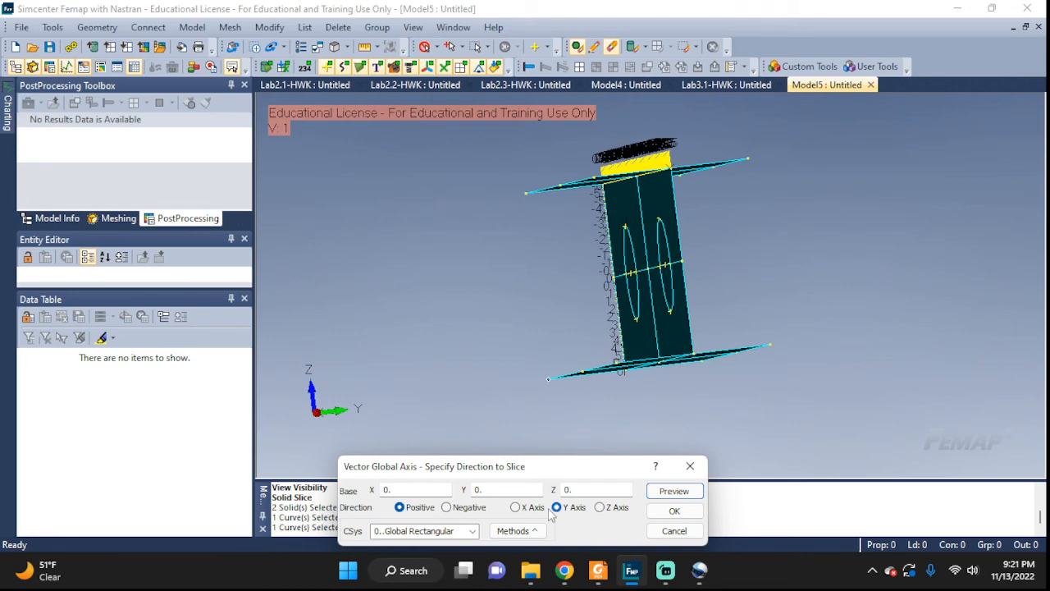
click(660, 492)
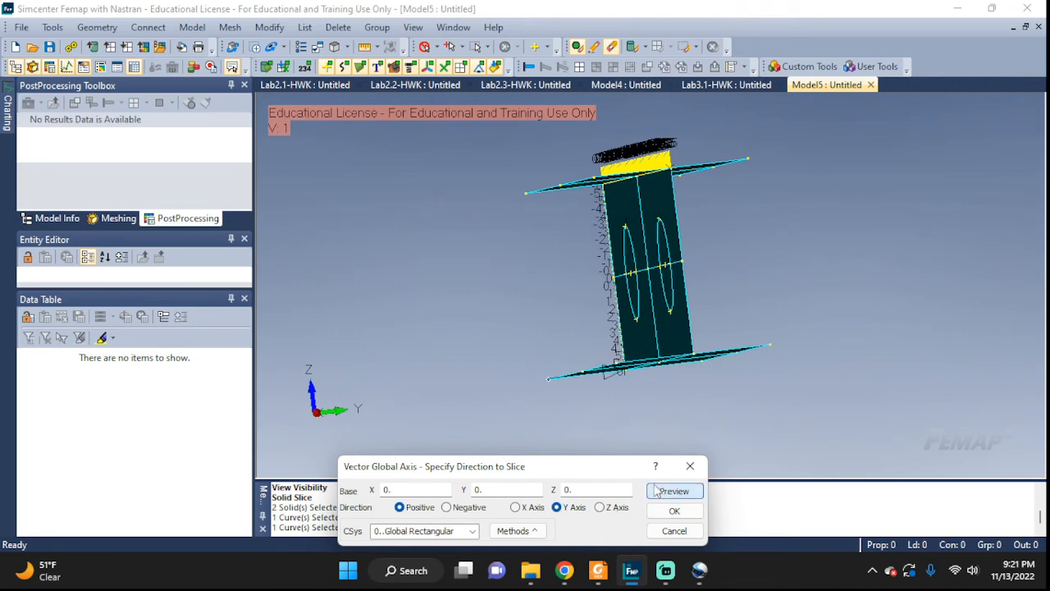
middle_drag(591, 381, 802, 413)
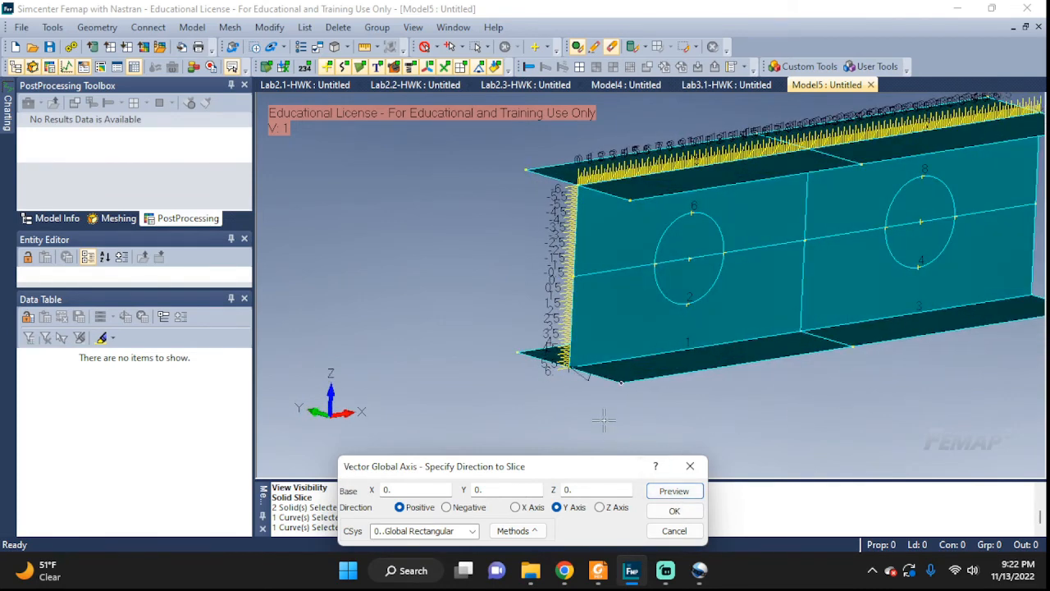
click(671, 511)
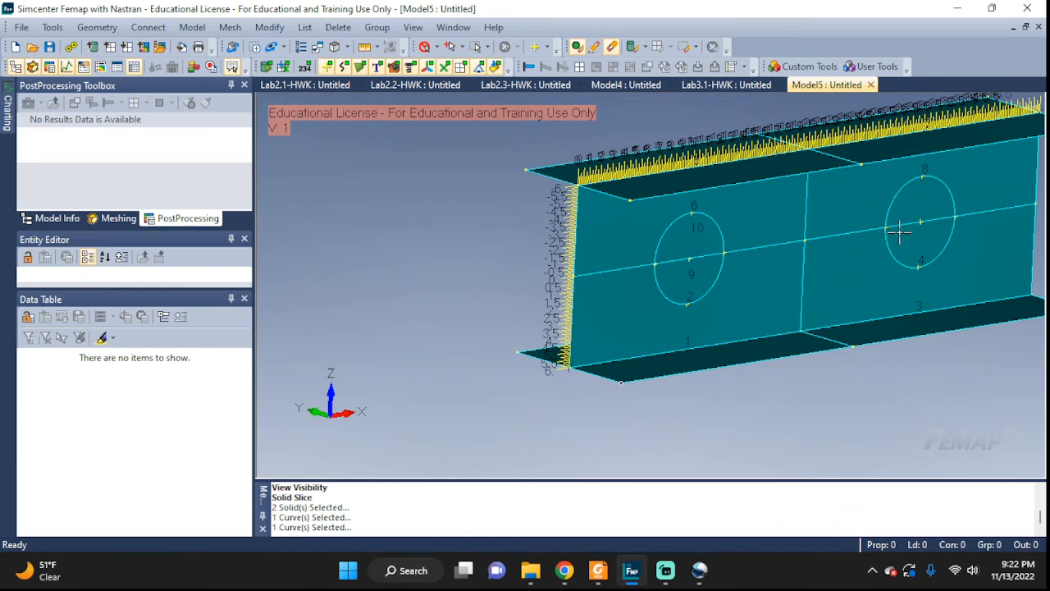
Step: Start another Solid Slice with the With Curve method and select the far web solids 4 and 8 to slice
click(88, 27)
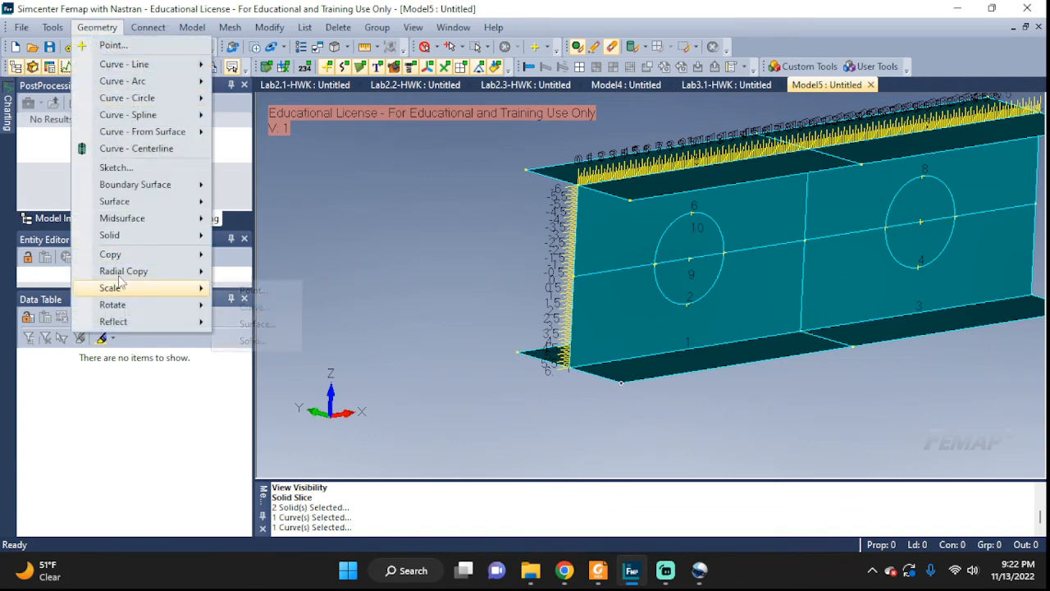
mouse_move(164, 234)
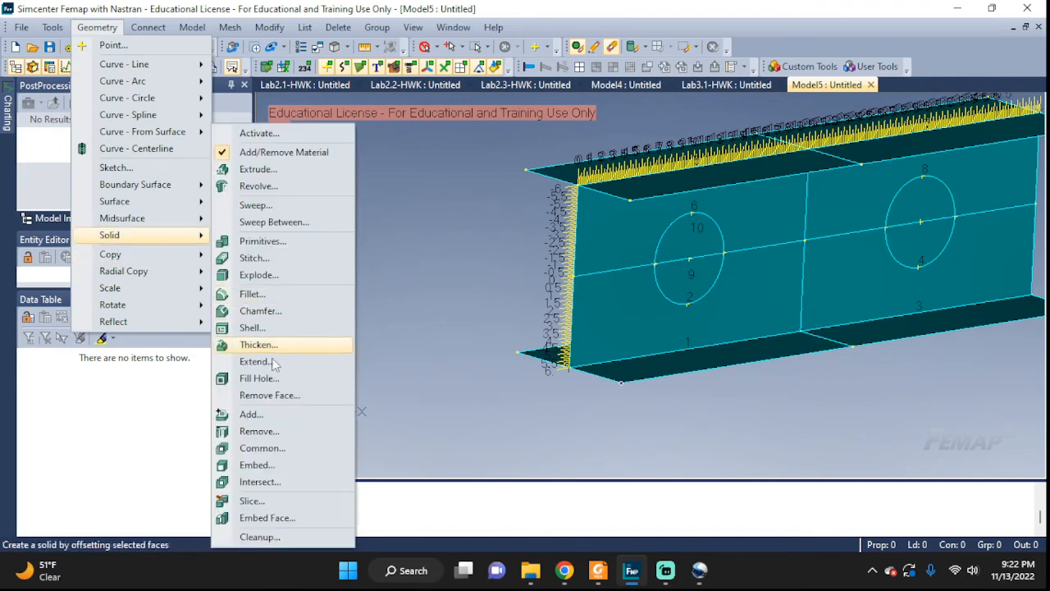
click(262, 500)
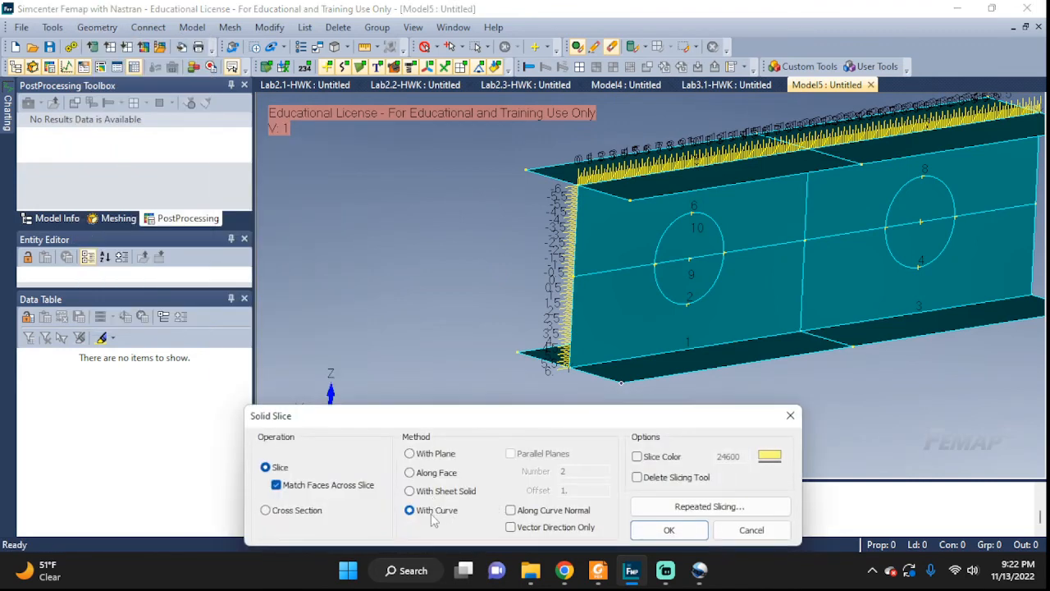
click(668, 529)
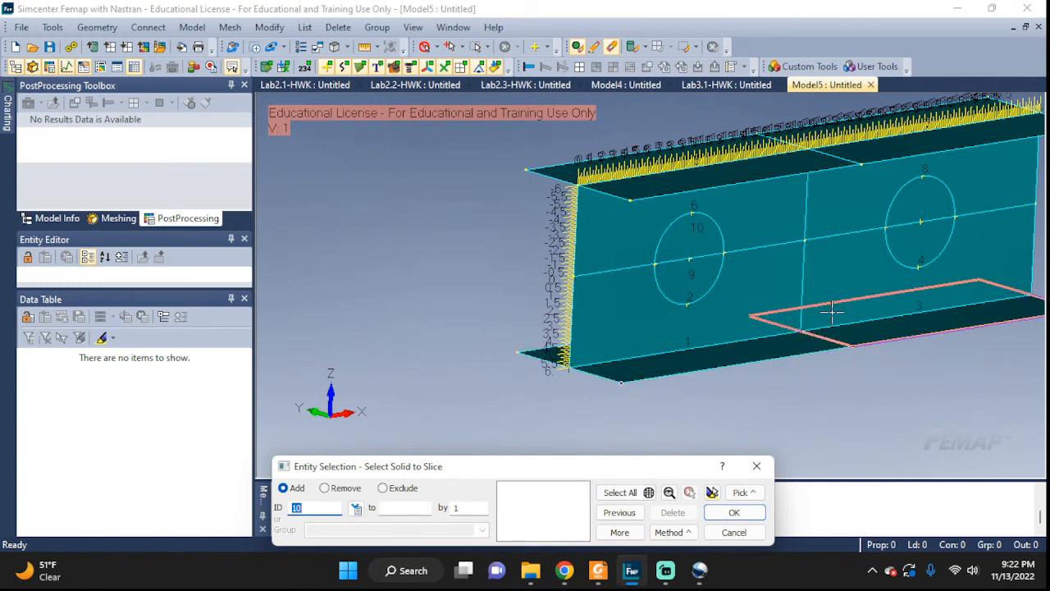
click(836, 274)
click(827, 205)
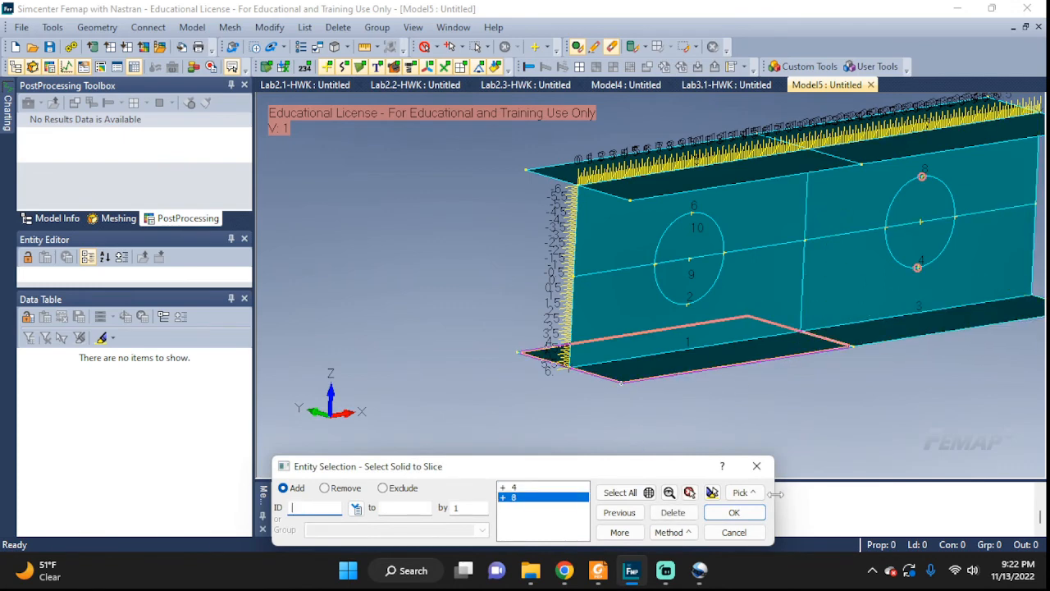
click(733, 512)
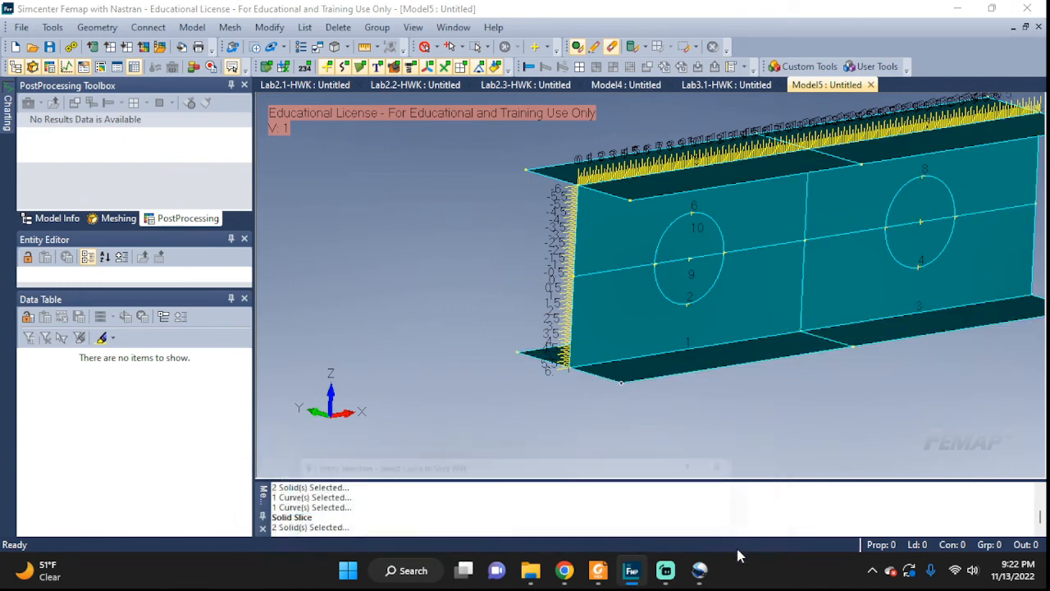
Step: Slice the selected far web solids with the circle on the far web half (curve 35) along the positive global Y axis
click(885, 228)
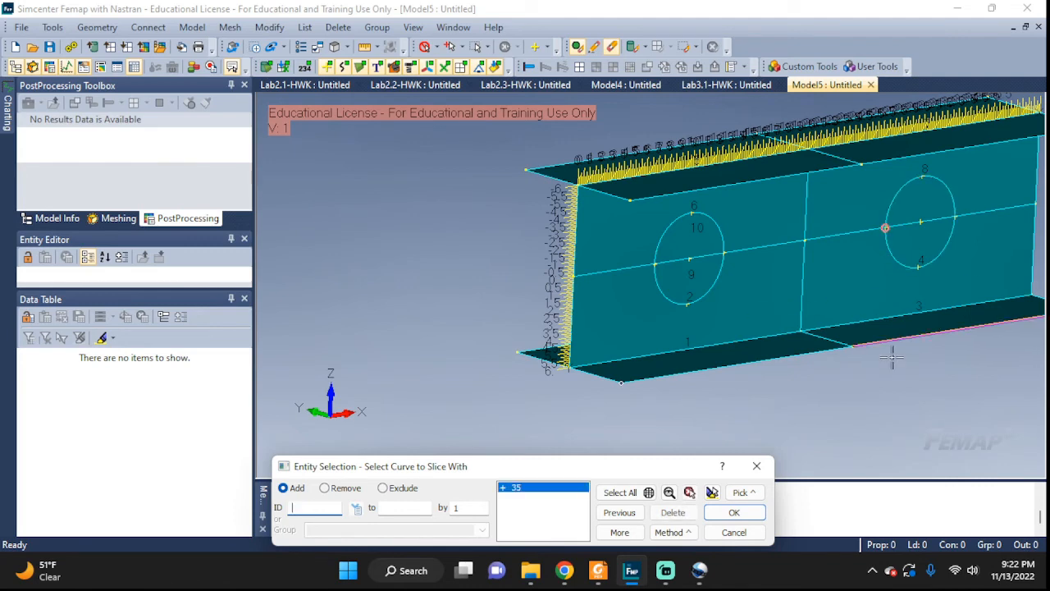
click(734, 512)
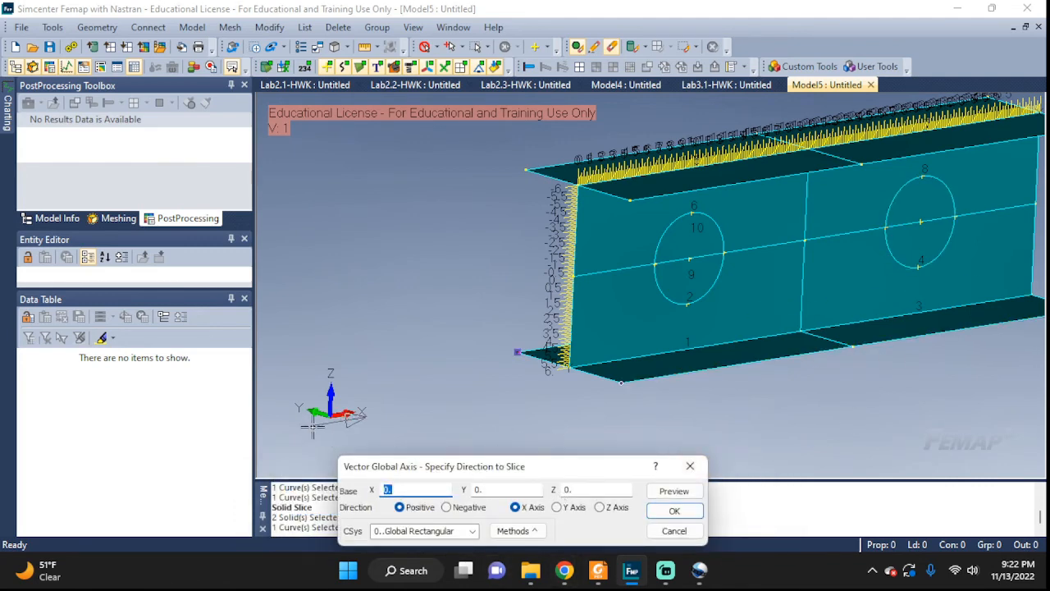
click(557, 507)
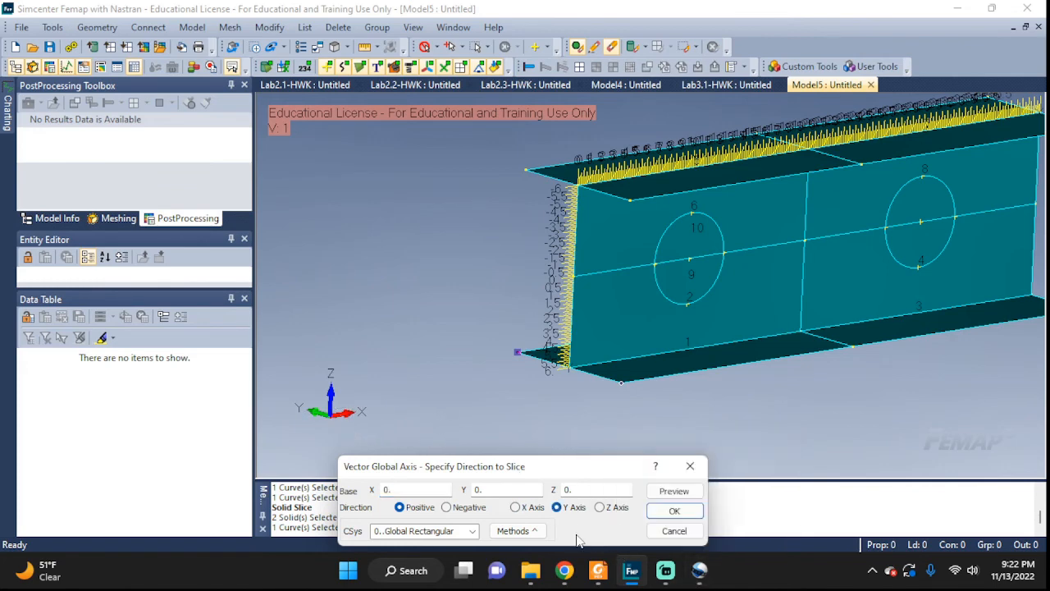
click(674, 511)
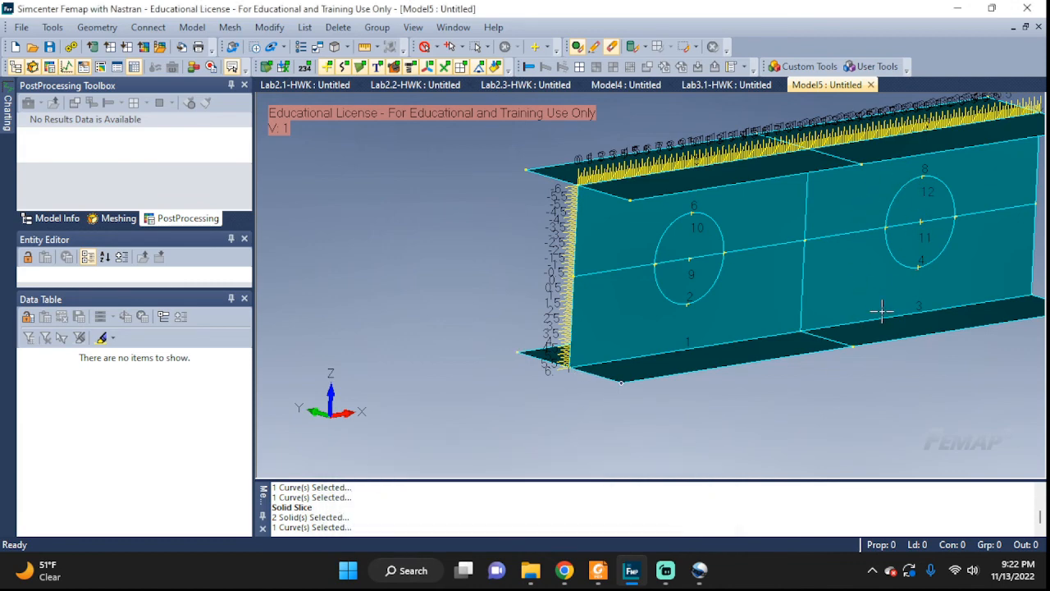
Step: Delete the four half-disc surfaces 9, 10, 11 and 12 inside the two web circles to open the holes
middle_drag(913, 284, 754, 282)
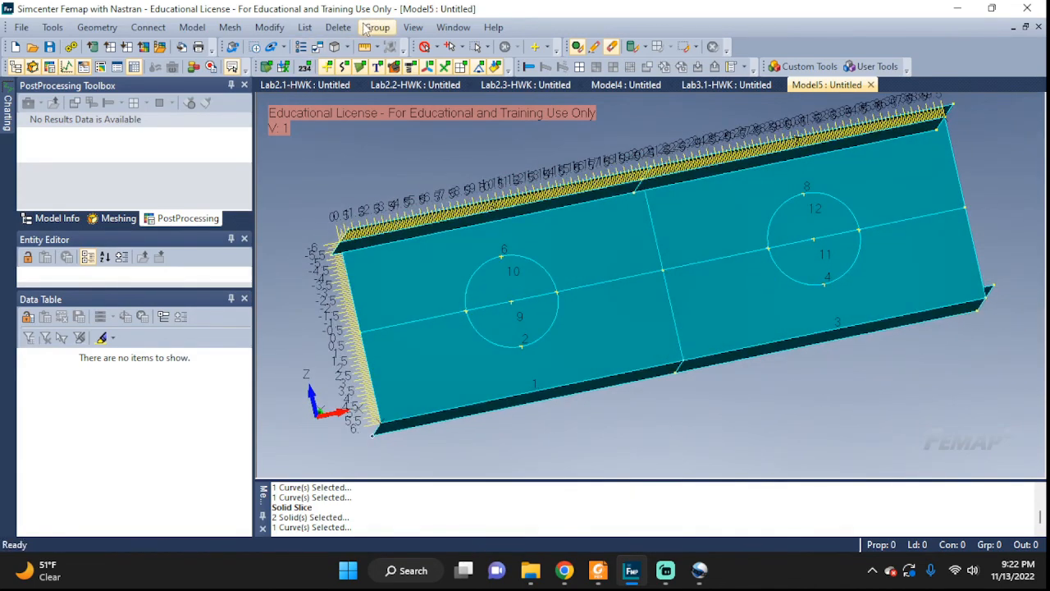
click(338, 27)
mouse_move(394, 94)
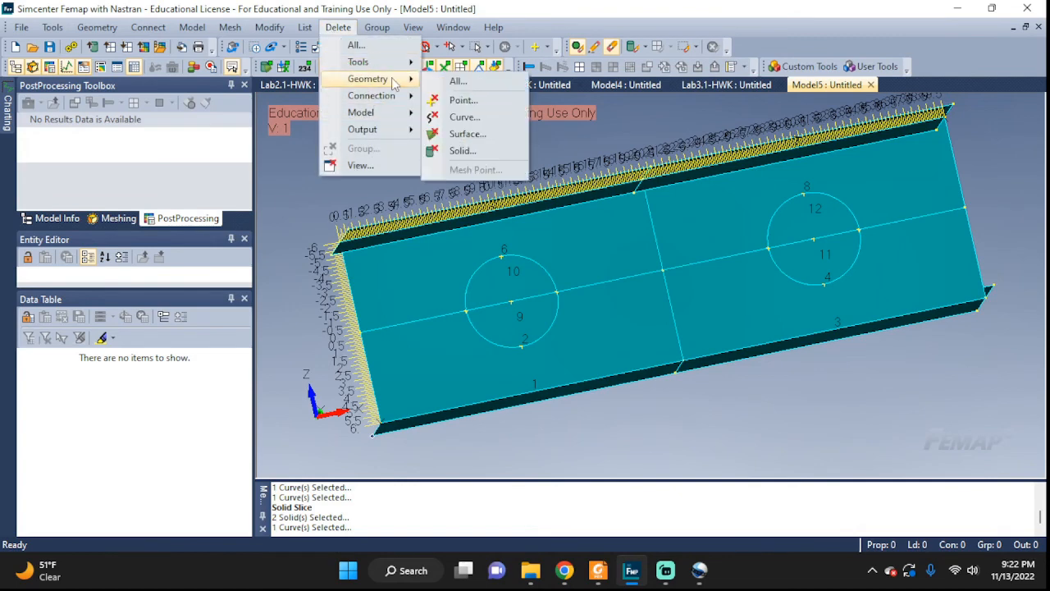
click(461, 134)
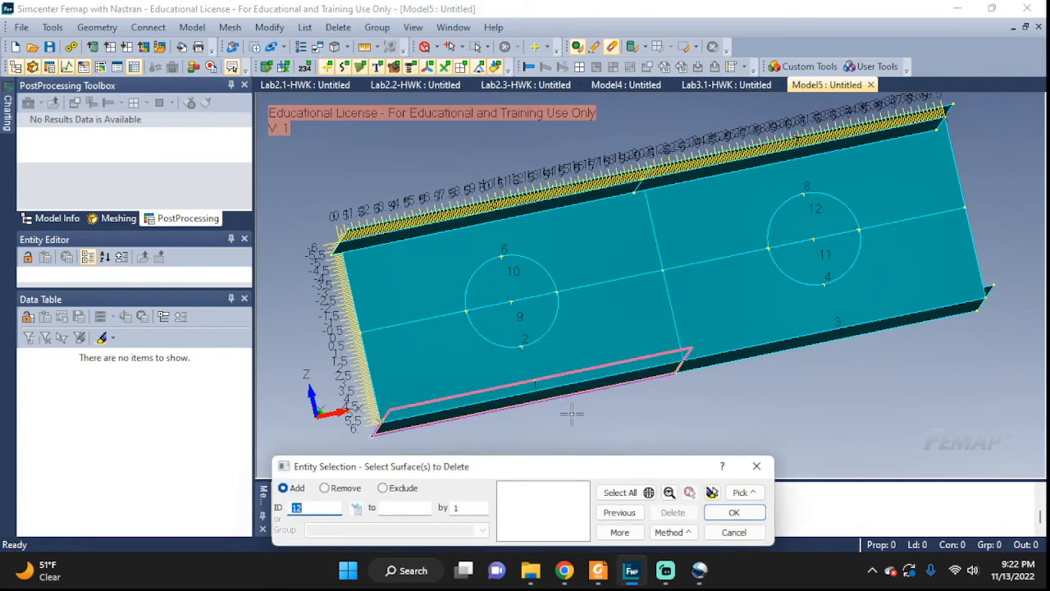
click(505, 278)
click(516, 324)
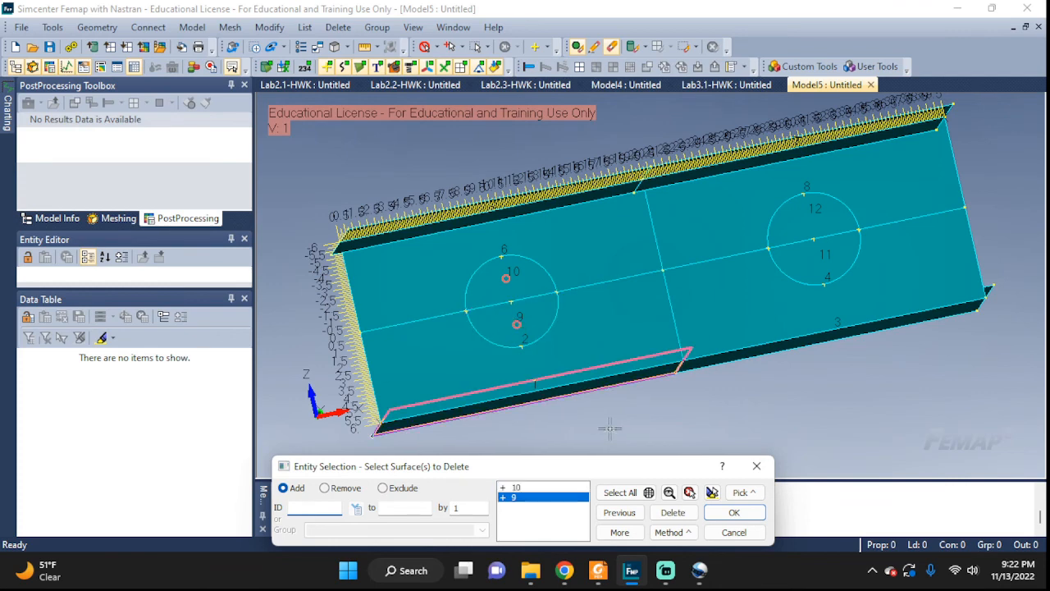
click(808, 215)
click(816, 262)
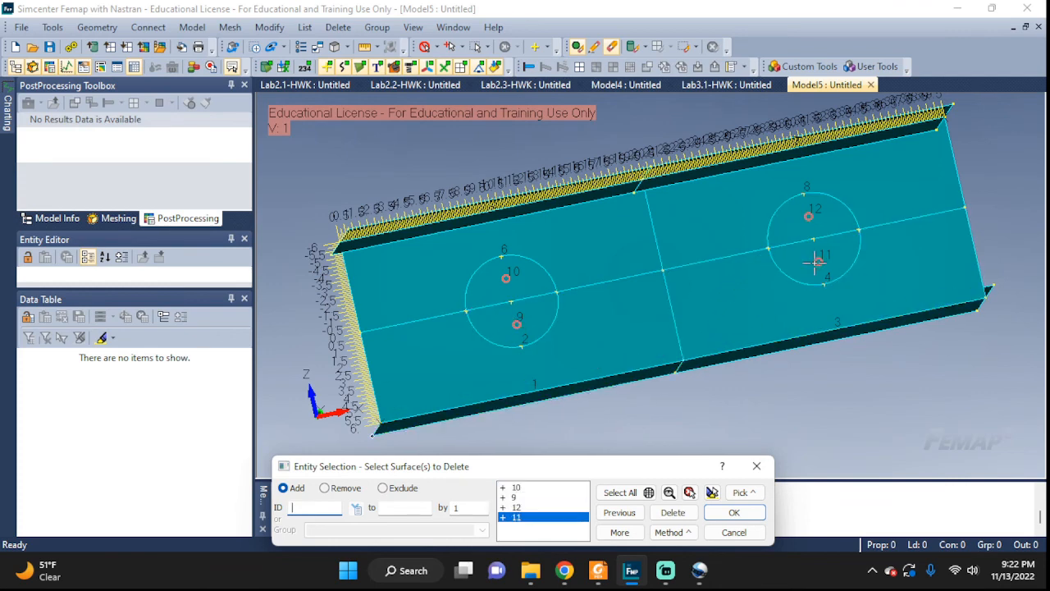
click(758, 512)
click(589, 303)
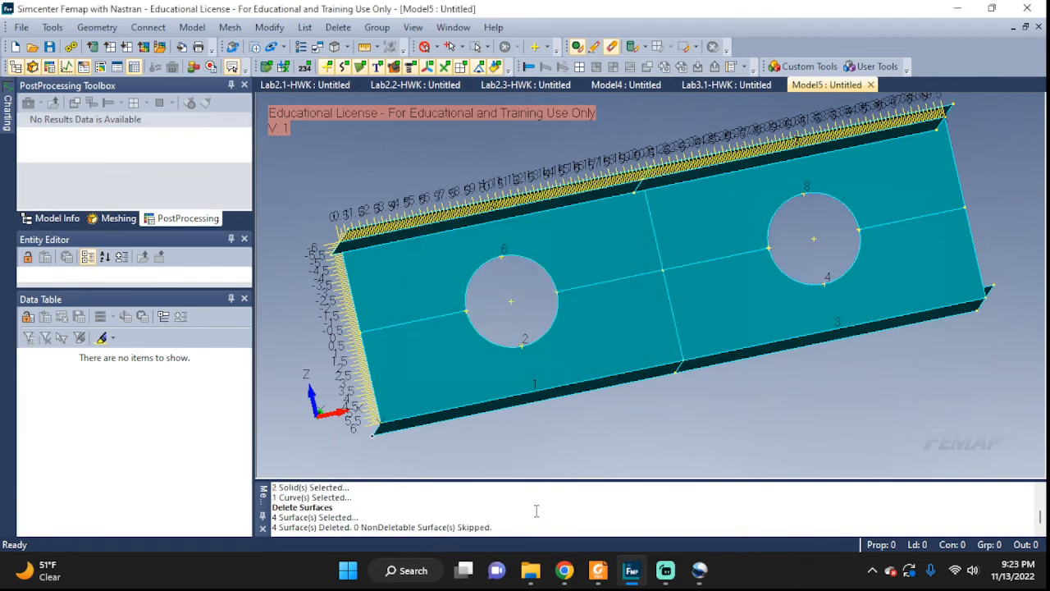
Step: Examine the I-beam's web, flanges and both circular holes from several viewing angles
middle_drag(917, 237, 662, 264)
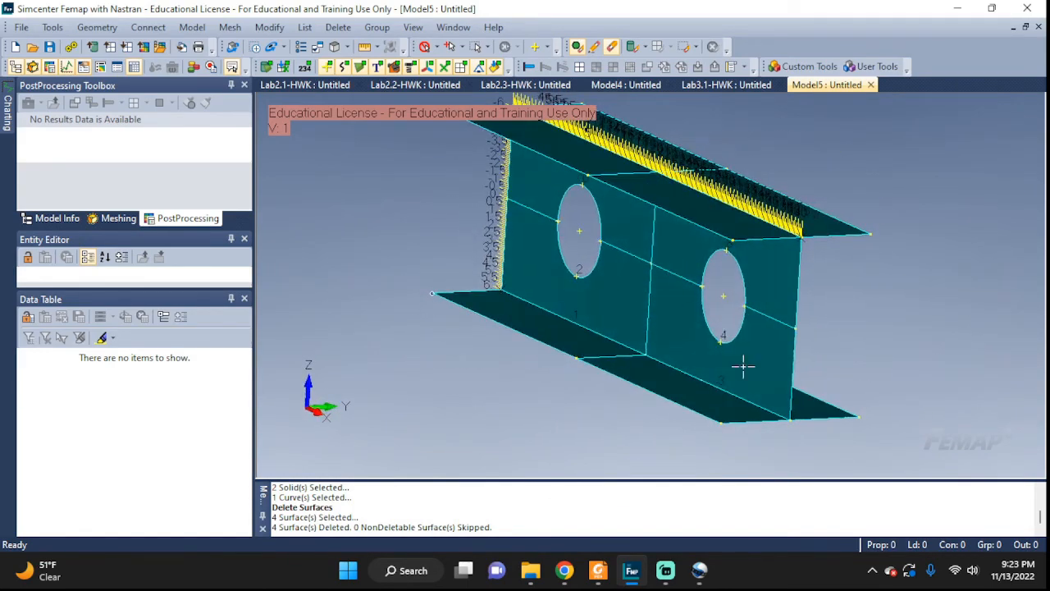
click(665, 570)
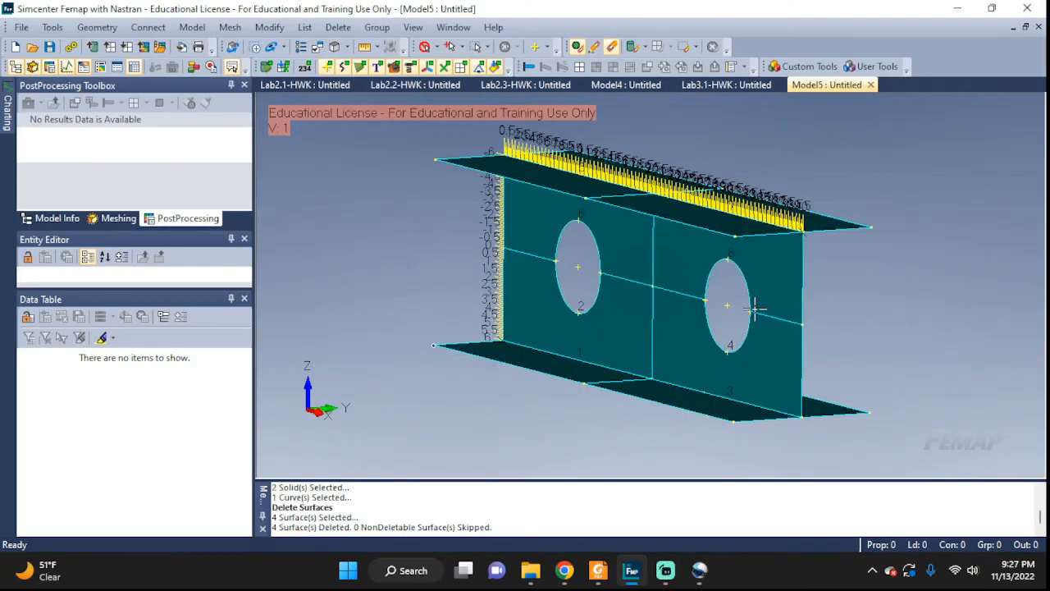
mouse_move(754, 307)
middle_down()
mouse_move(811, 312)
mouse_move(748, 295)
mouse_move(743, 312)
middle_up()
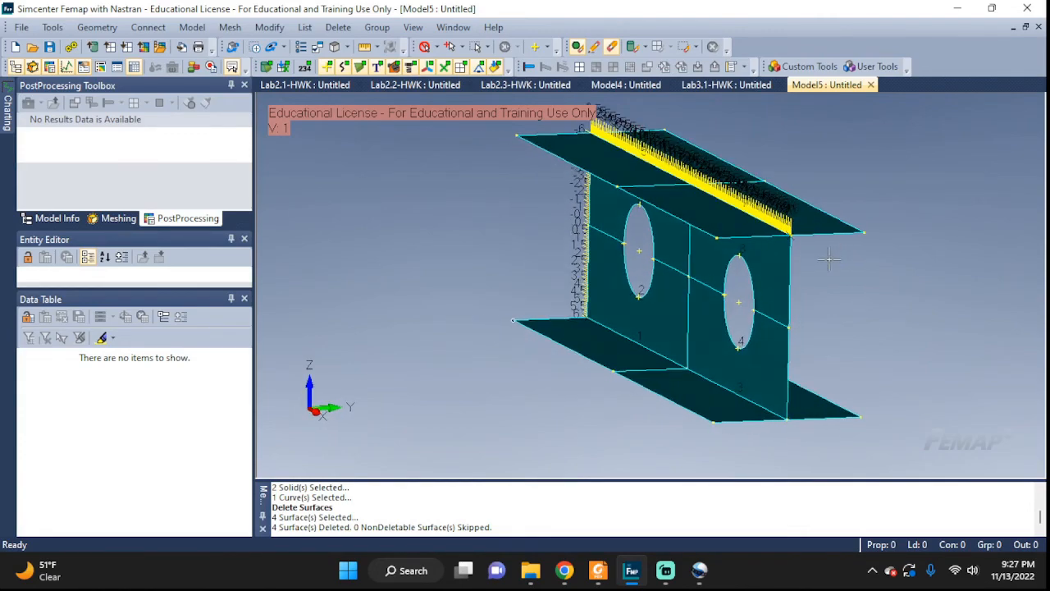
middle_drag(828, 259, 882, 279)
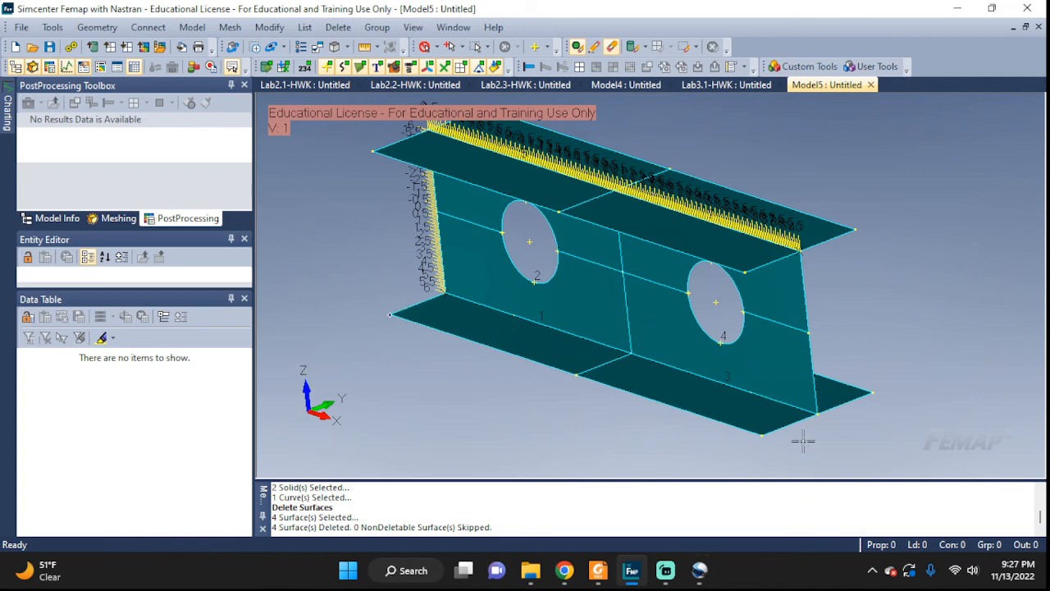
middle_drag(890, 342, 909, 328)
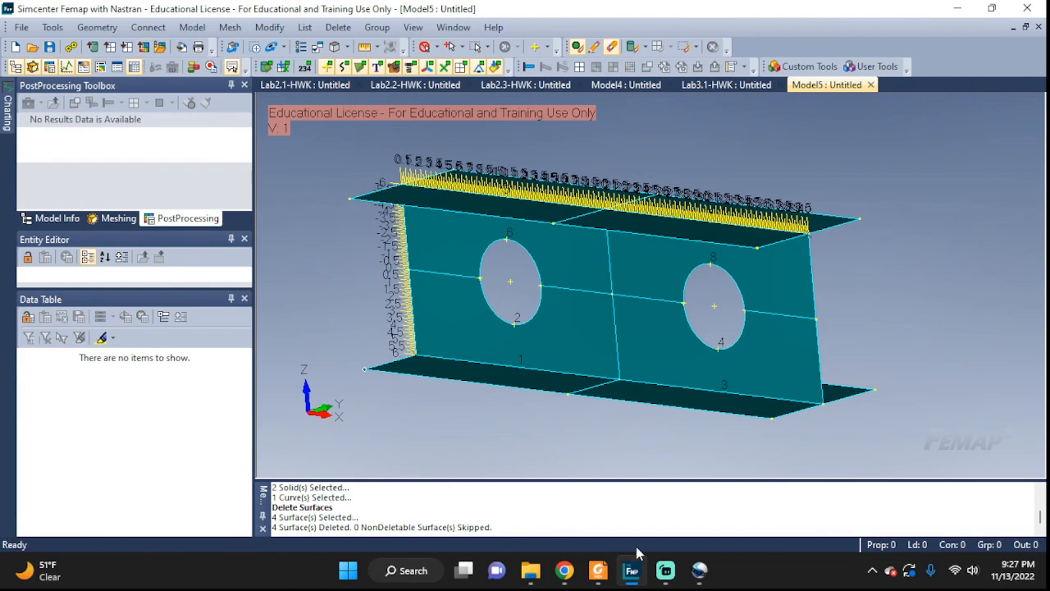
middle_drag(752, 386, 771, 384)
scroll(768, 377, down, 3)
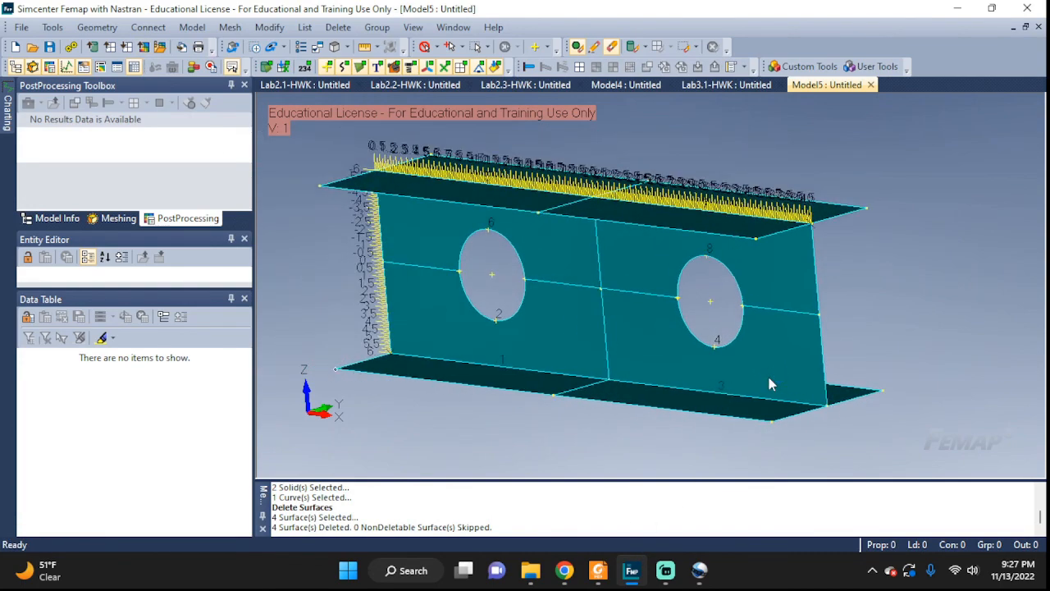
middle_drag(768, 378, 928, 355)
middle_drag(521, 367, 682, 365)
middle_drag(750, 365, 538, 490)
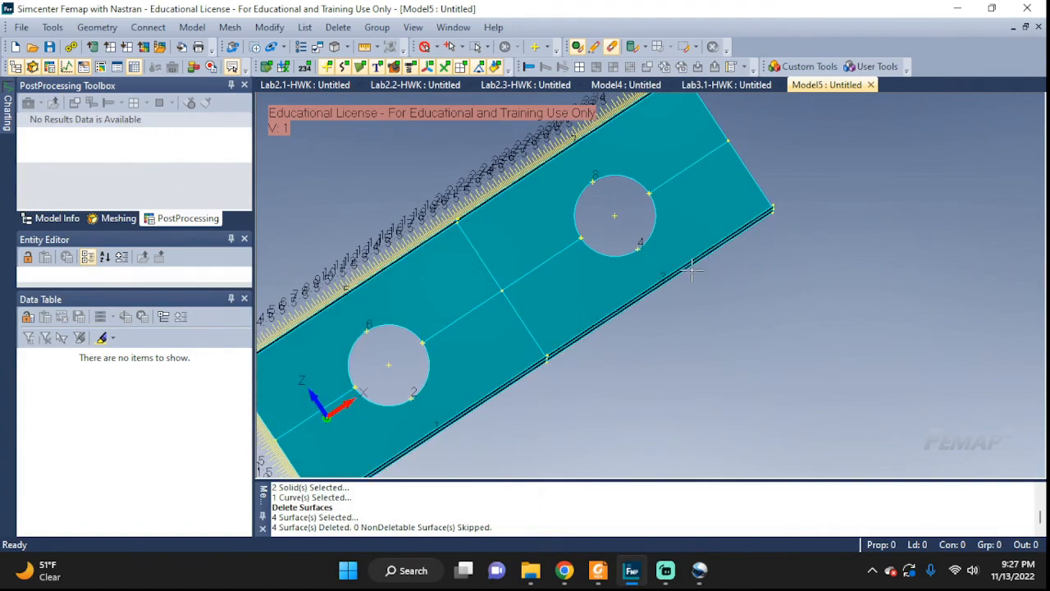